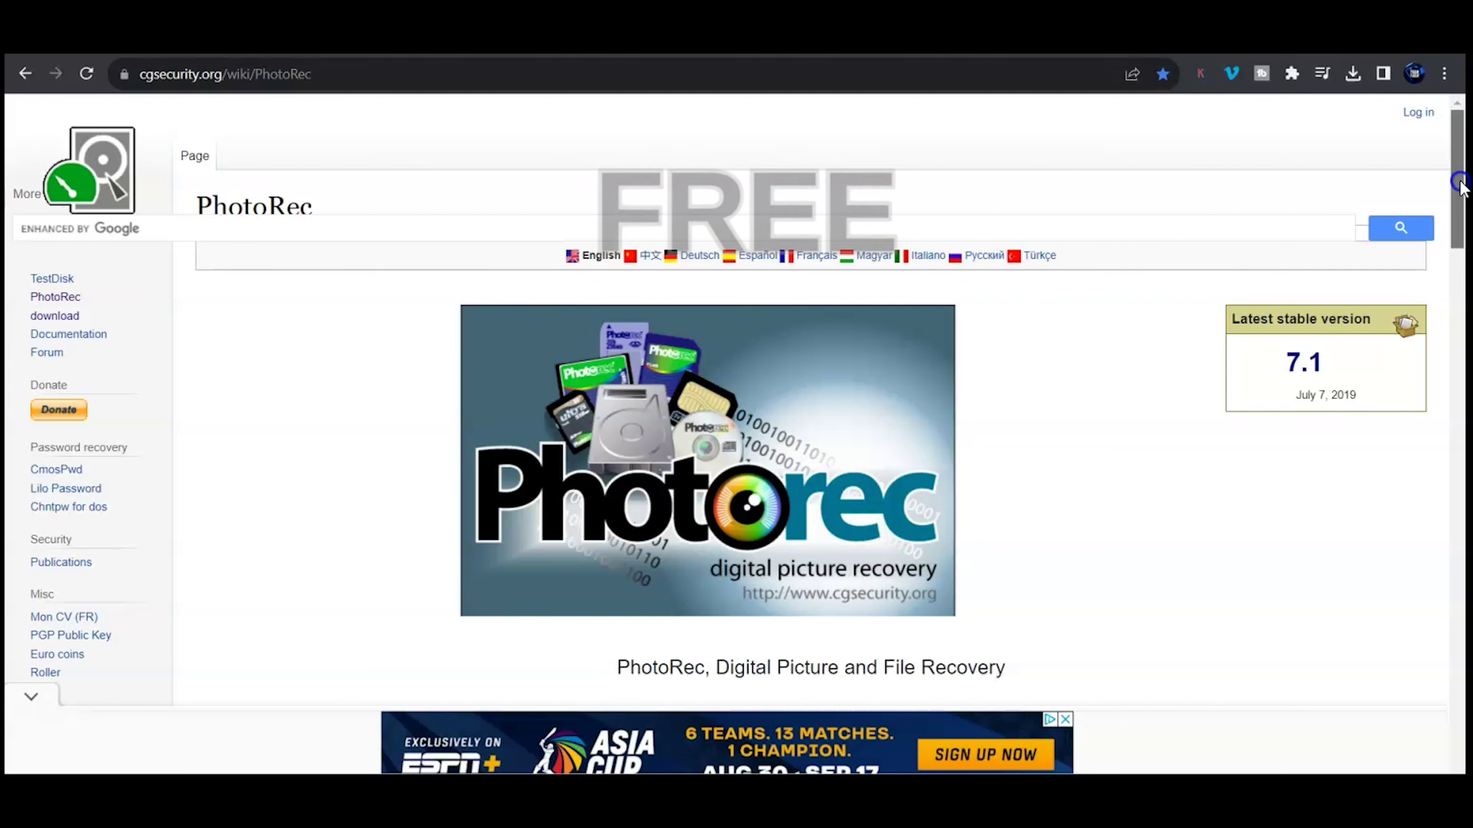
Scroll through the PhotoRec page's systems, file systems, media and formats, then back to Operating systems.
drag(1458, 184, 1461, 204)
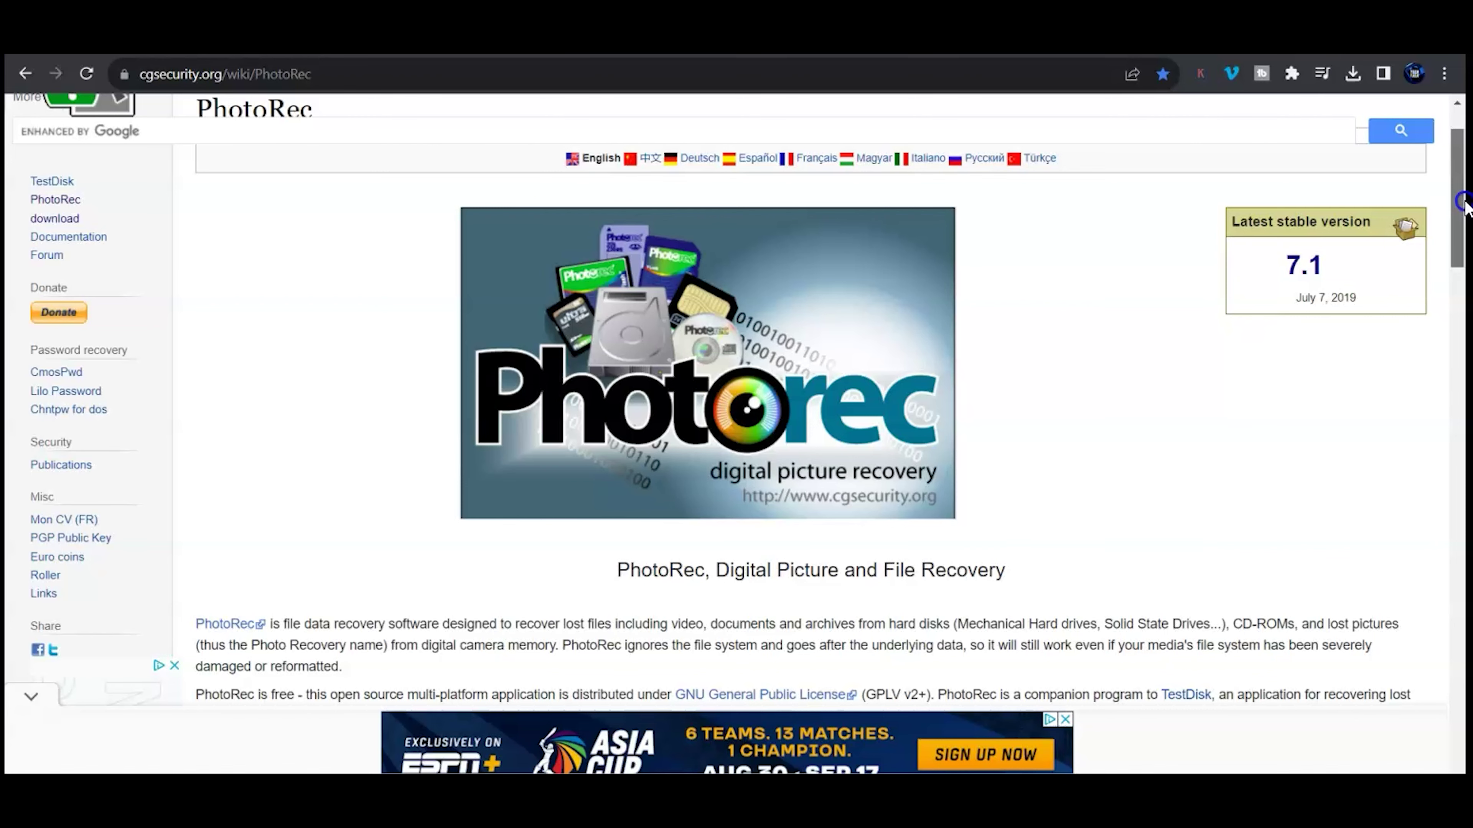
drag(1462, 204, 1463, 410)
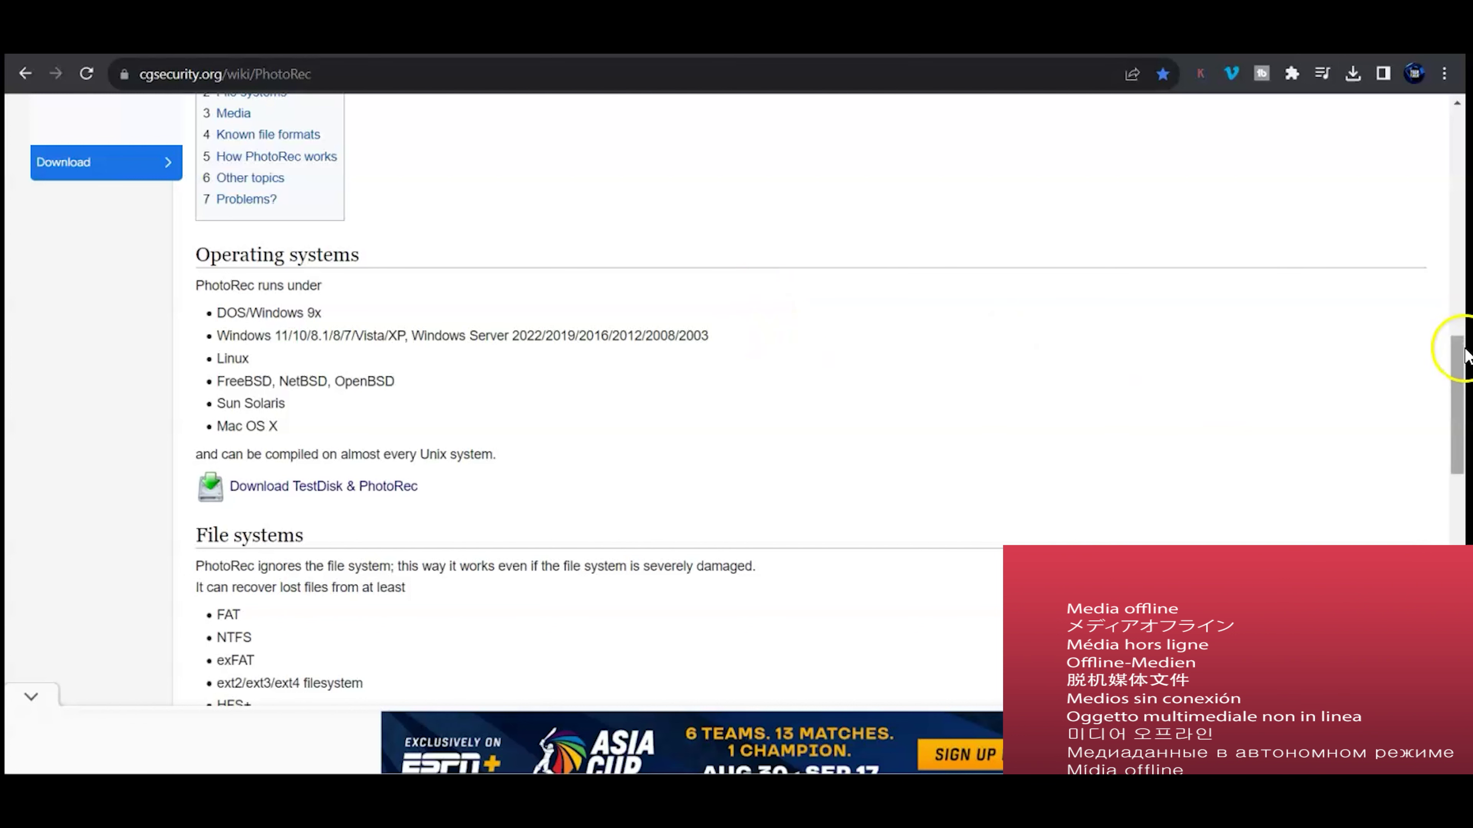
drag(1457, 378, 1465, 436)
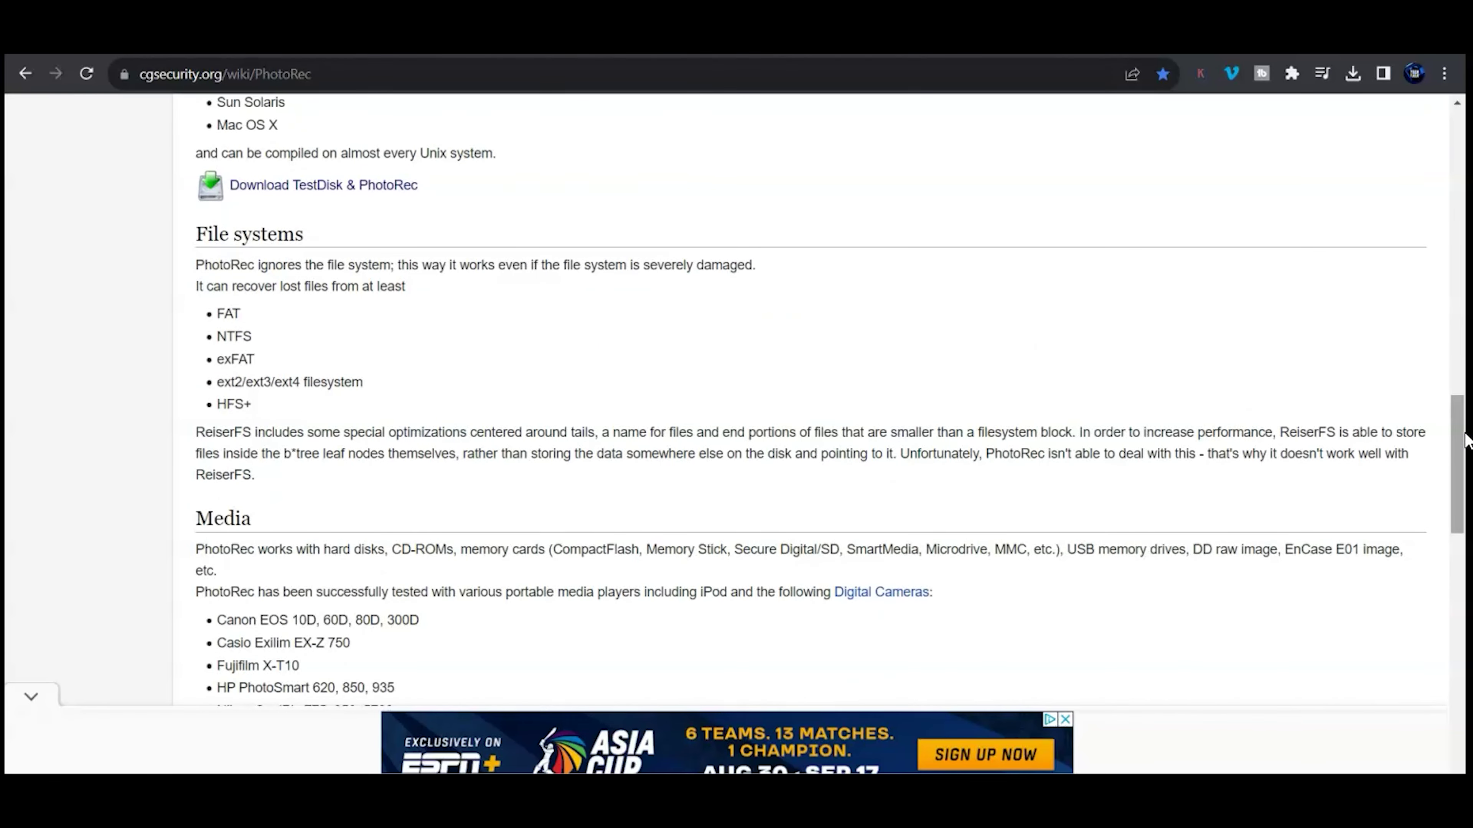
drag(1465, 438, 1465, 480)
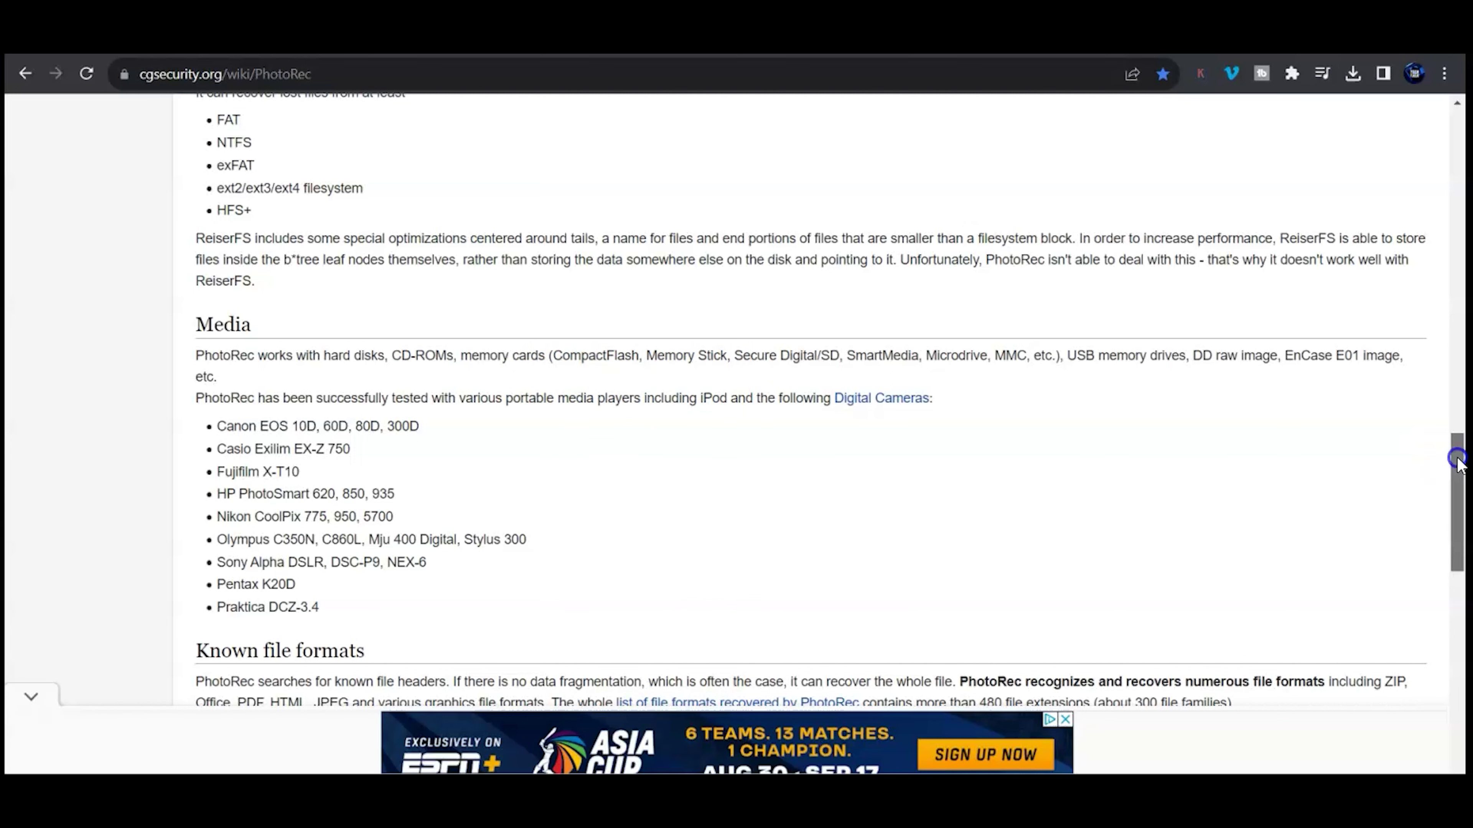
drag(1457, 450, 1460, 482)
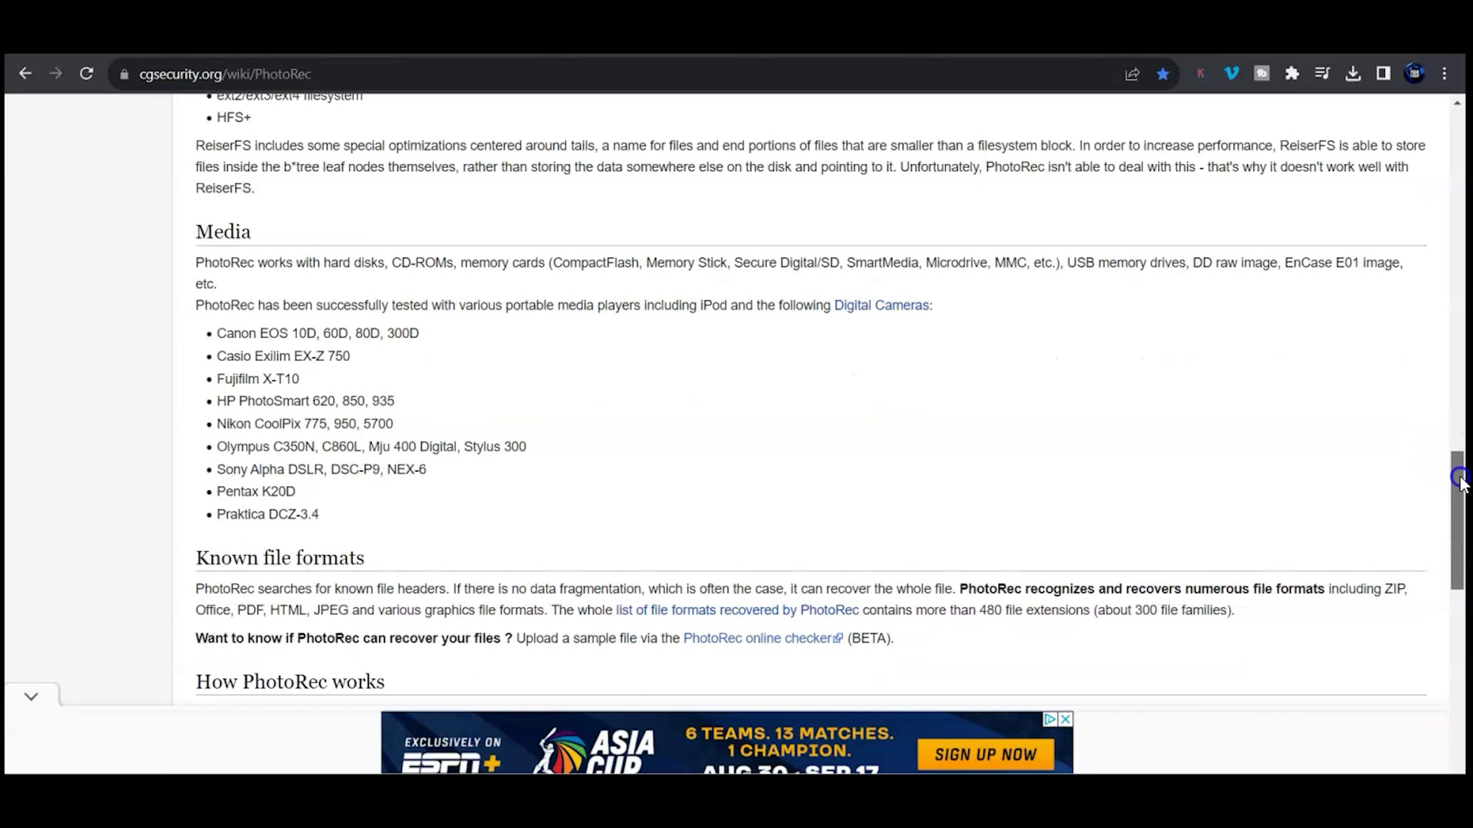
drag(1460, 479, 1461, 488)
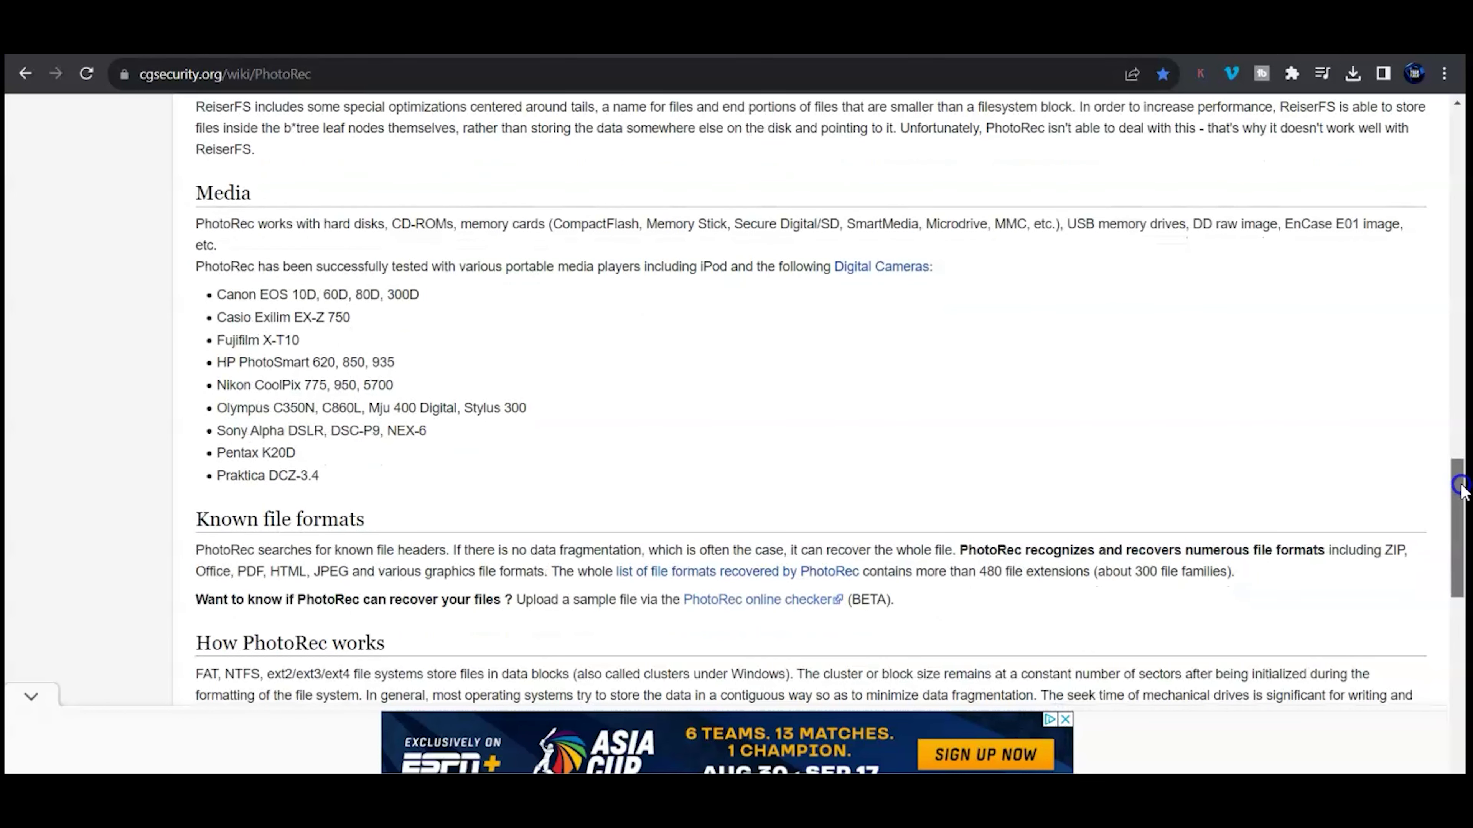
drag(1461, 486, 1463, 494)
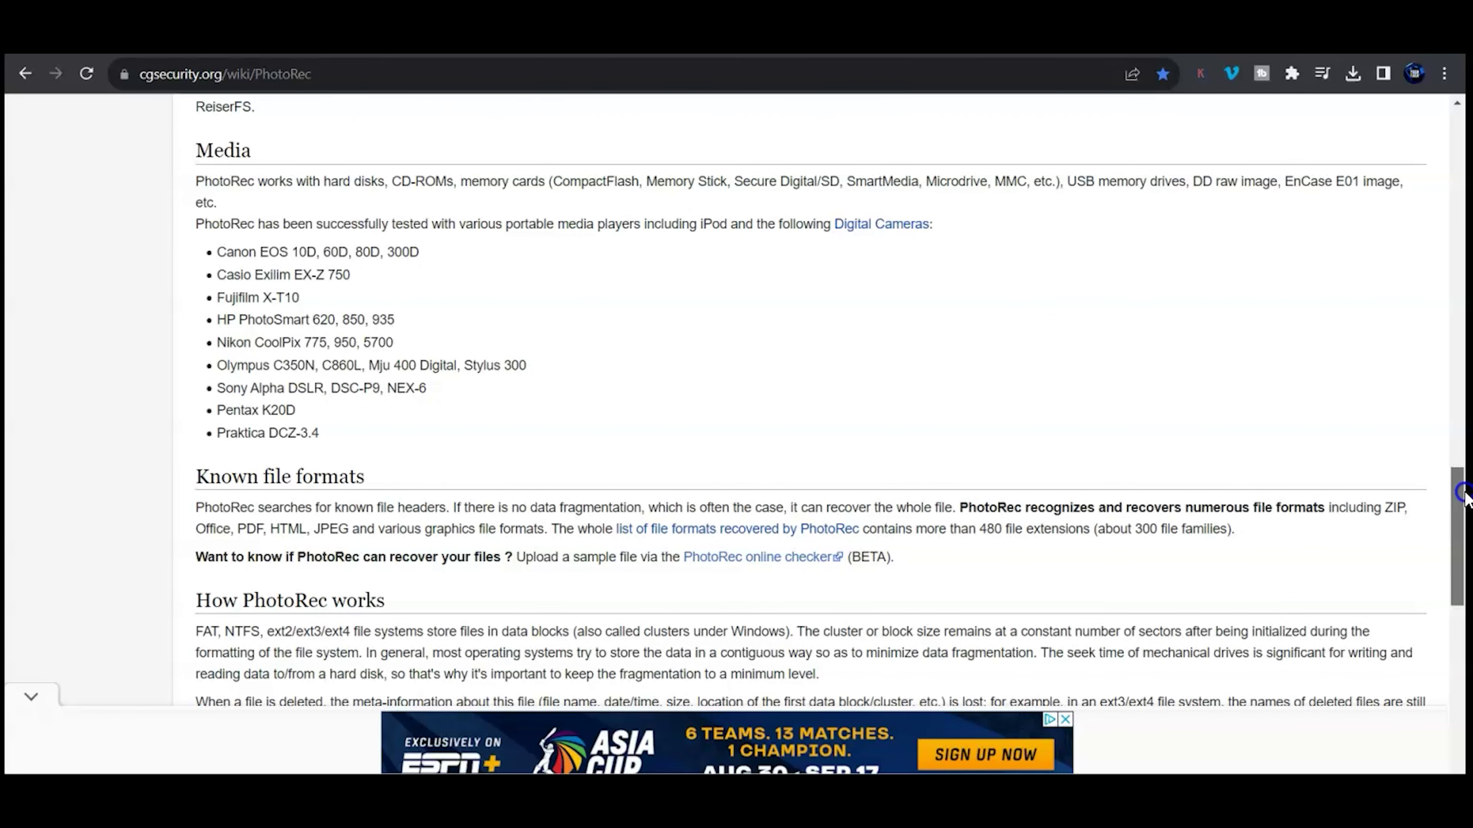
drag(1463, 493, 1465, 381)
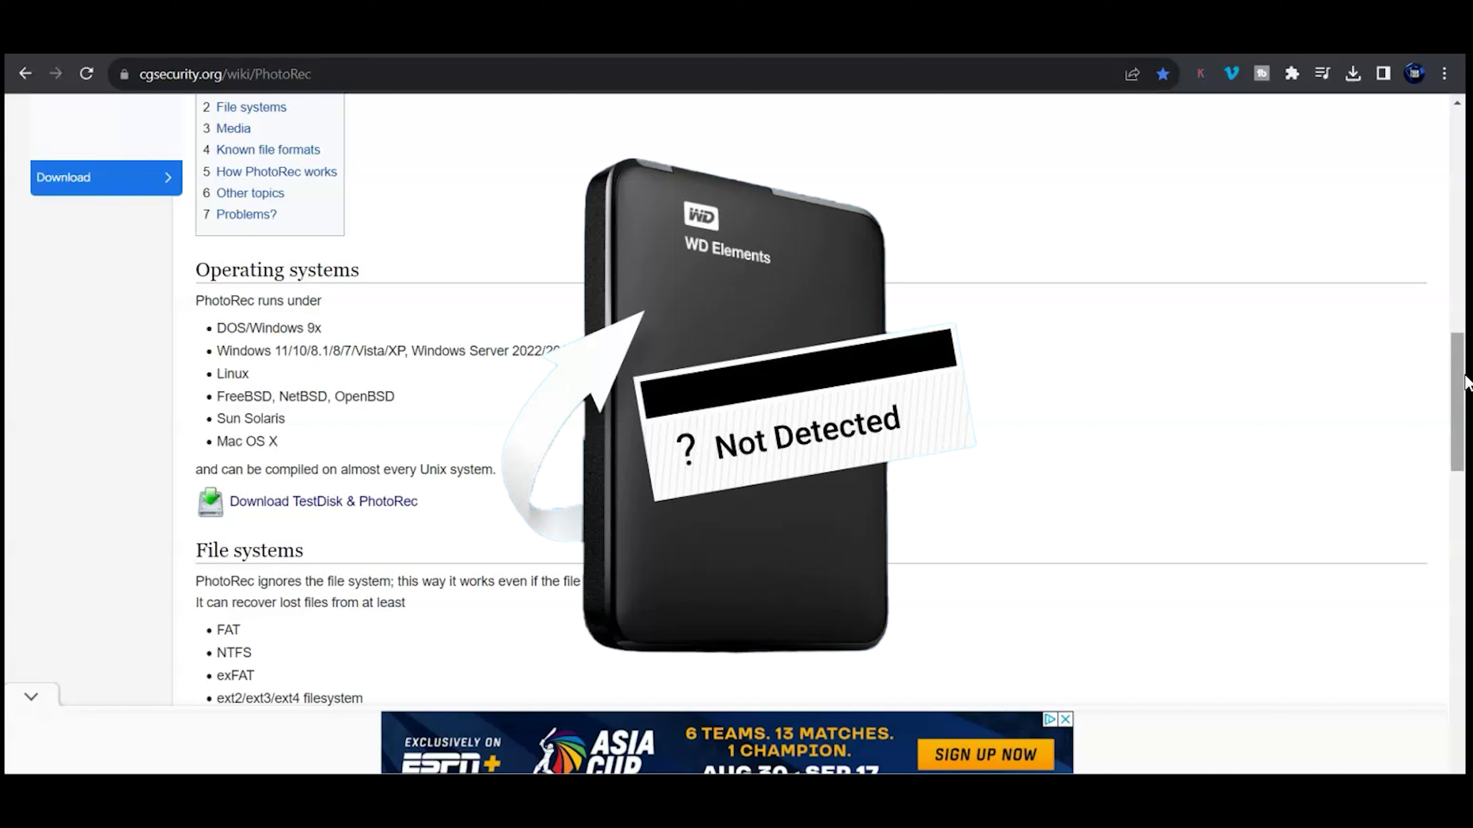
click(1460, 380)
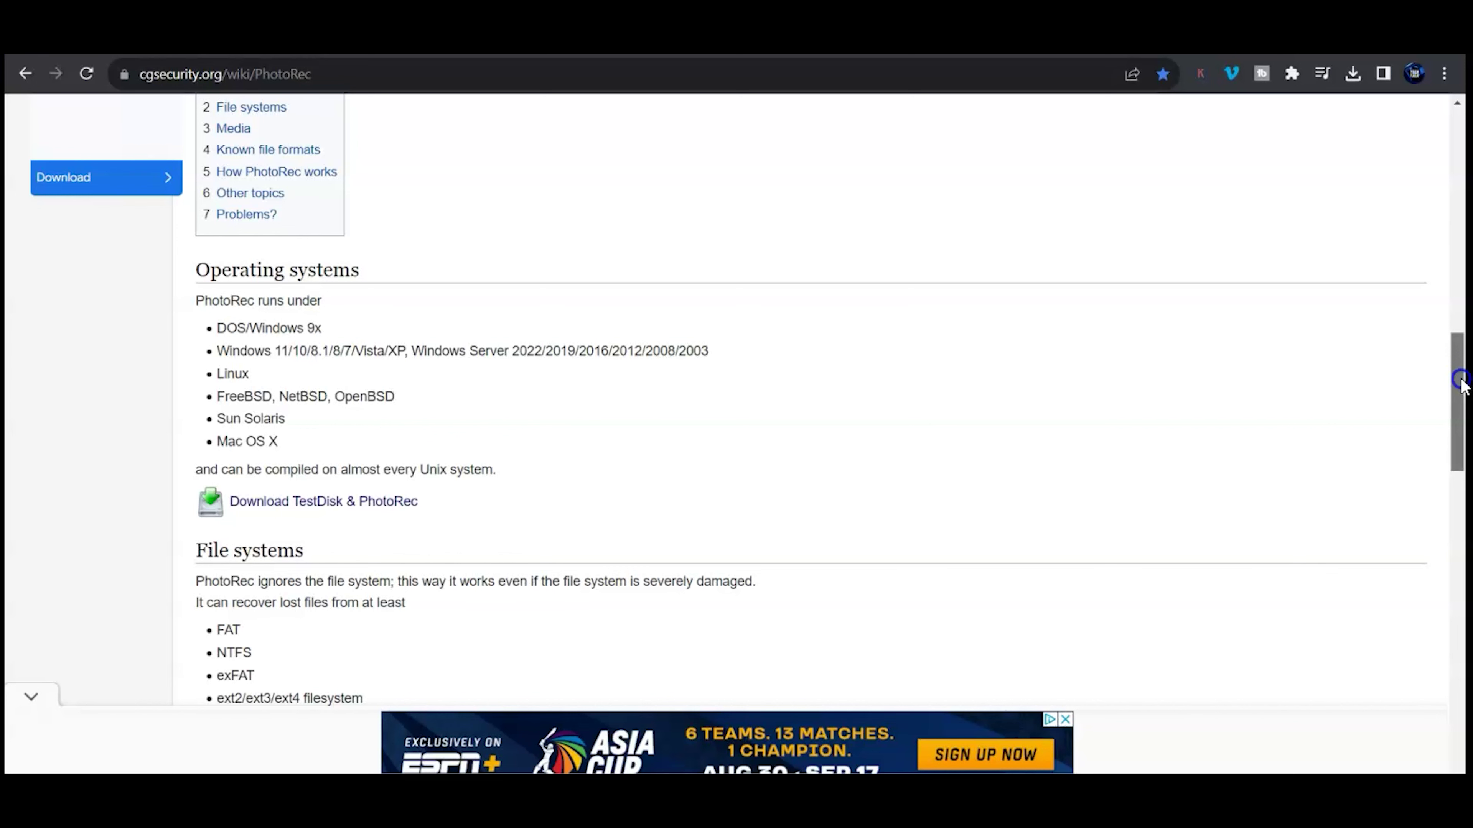
drag(1460, 380, 1465, 448)
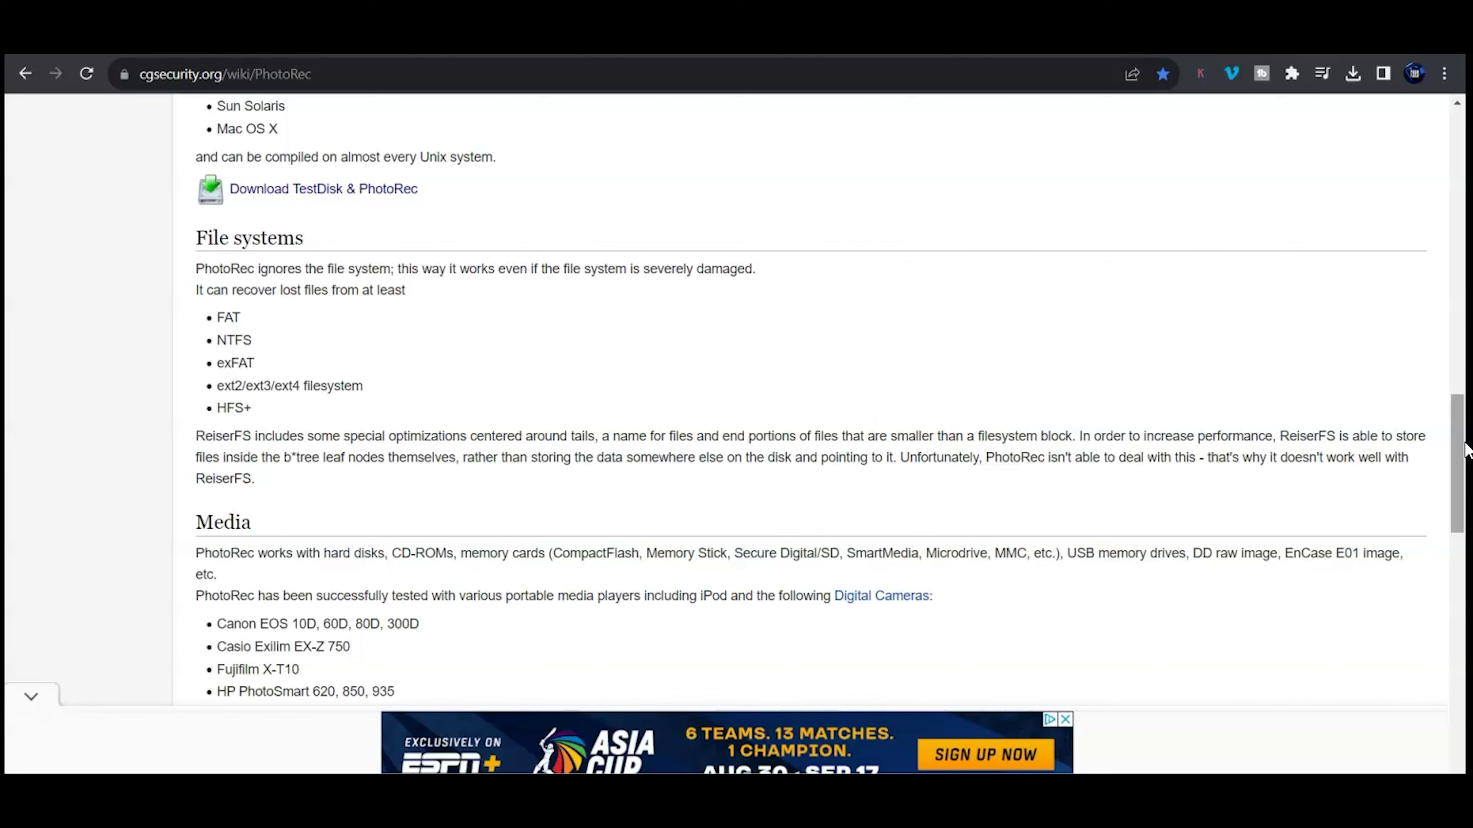
drag(1467, 449, 1463, 562)
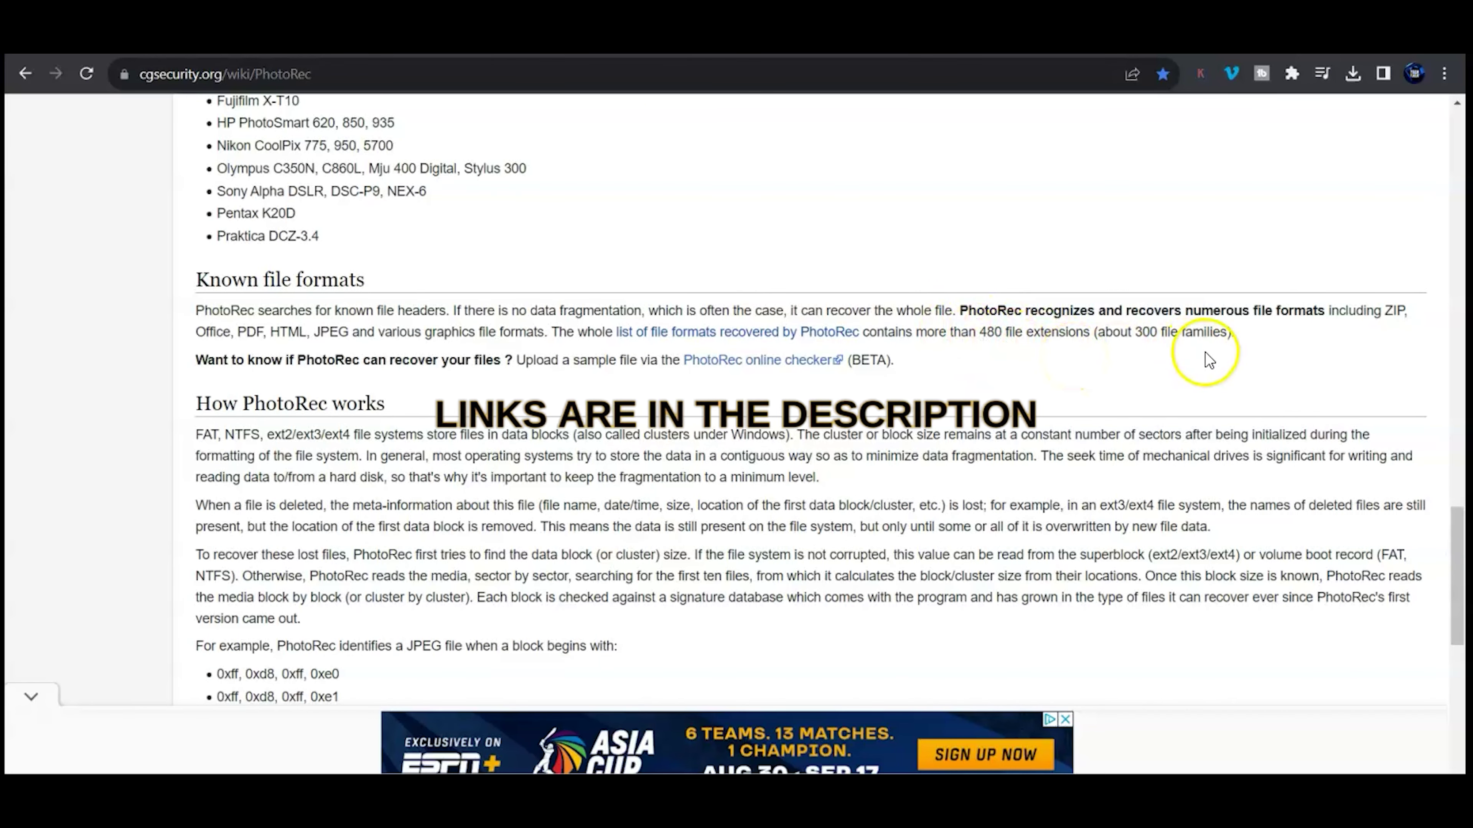
drag(1454, 625, 1453, 389)
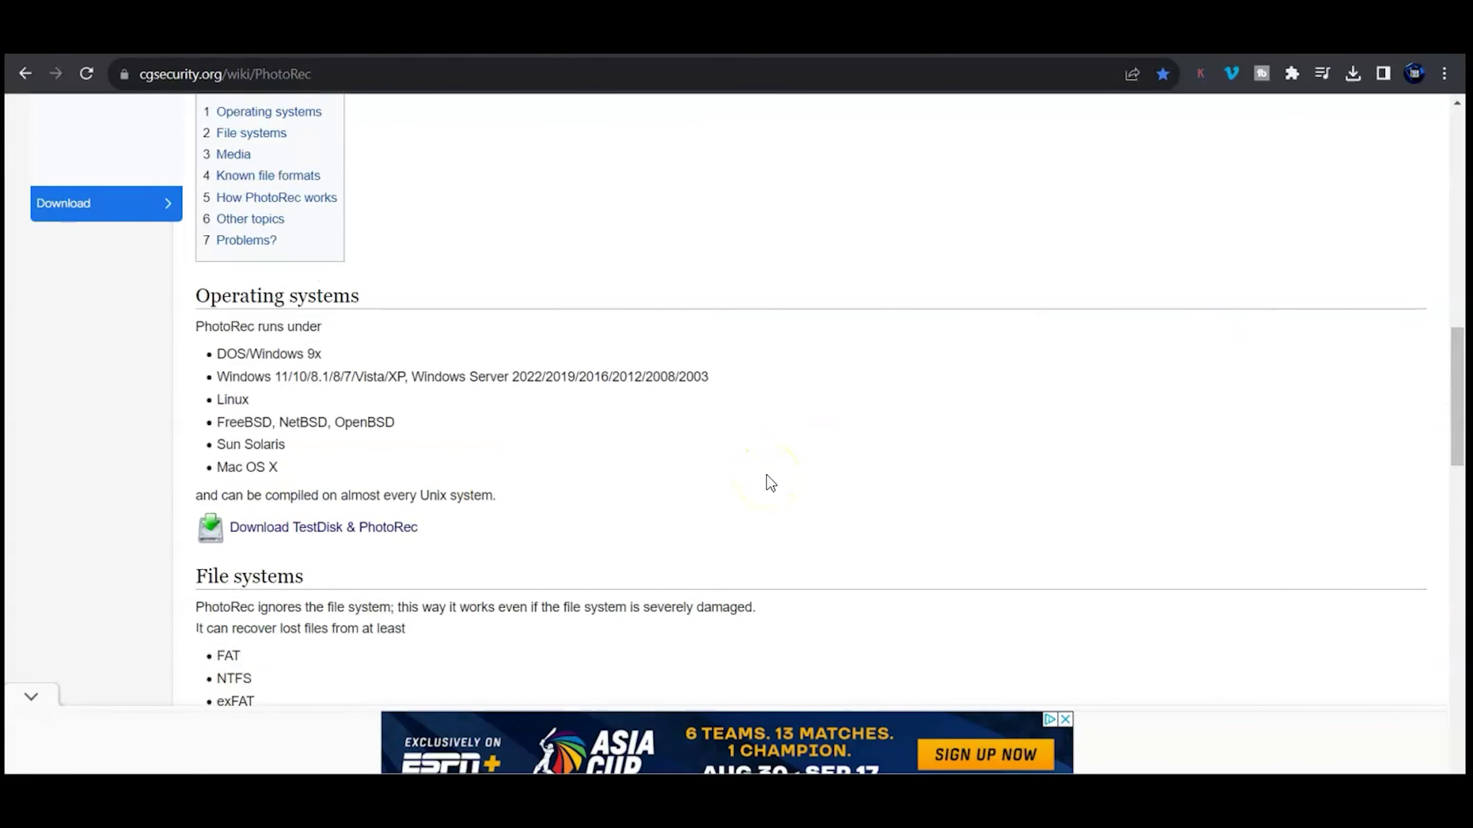
Download the TestDisk & PhotoRec 7.2-WIP Windows 64-bit zip and check it in Recent Downloads.
click(275, 539)
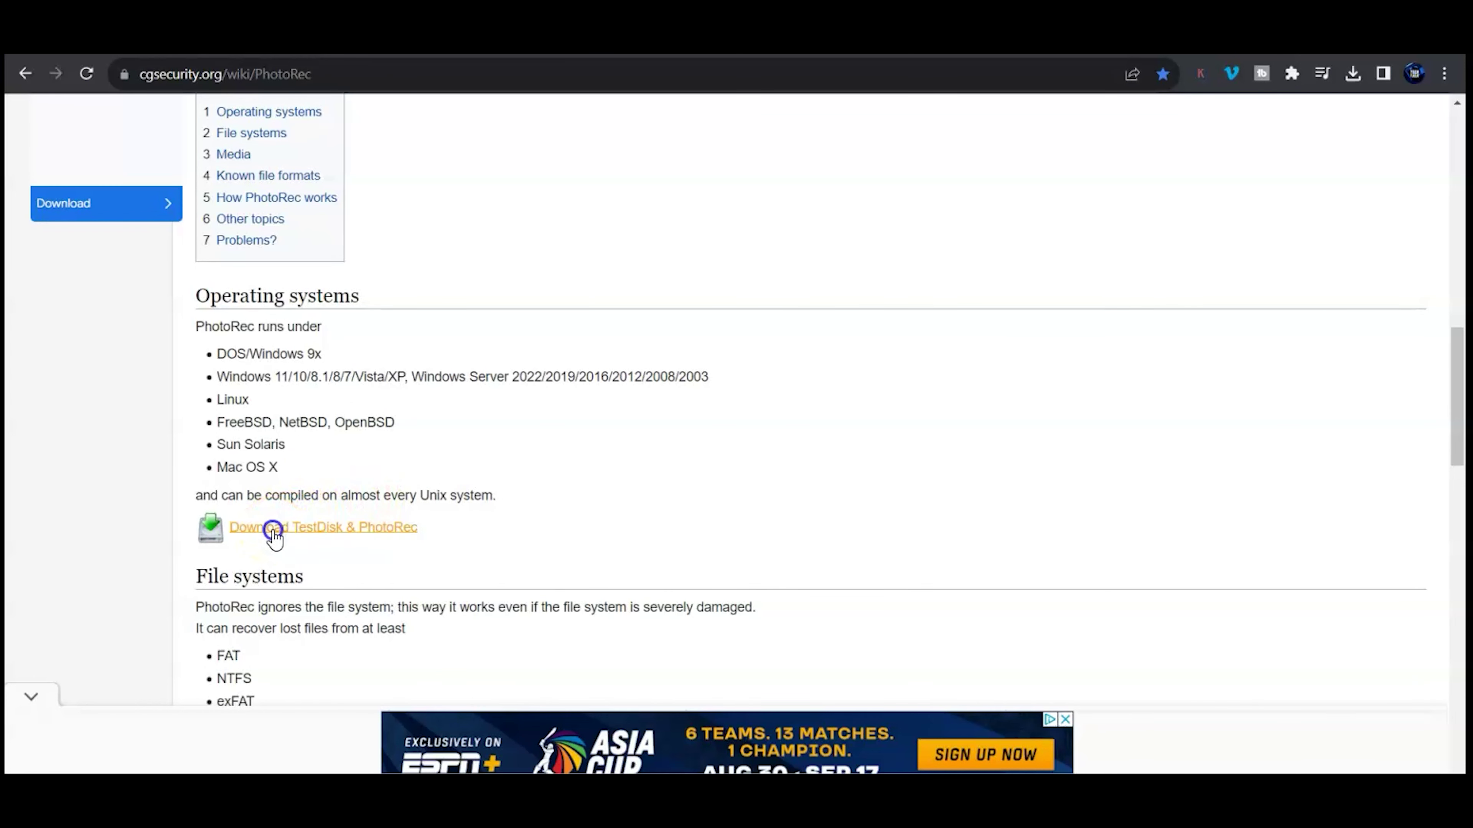
click(850, 241)
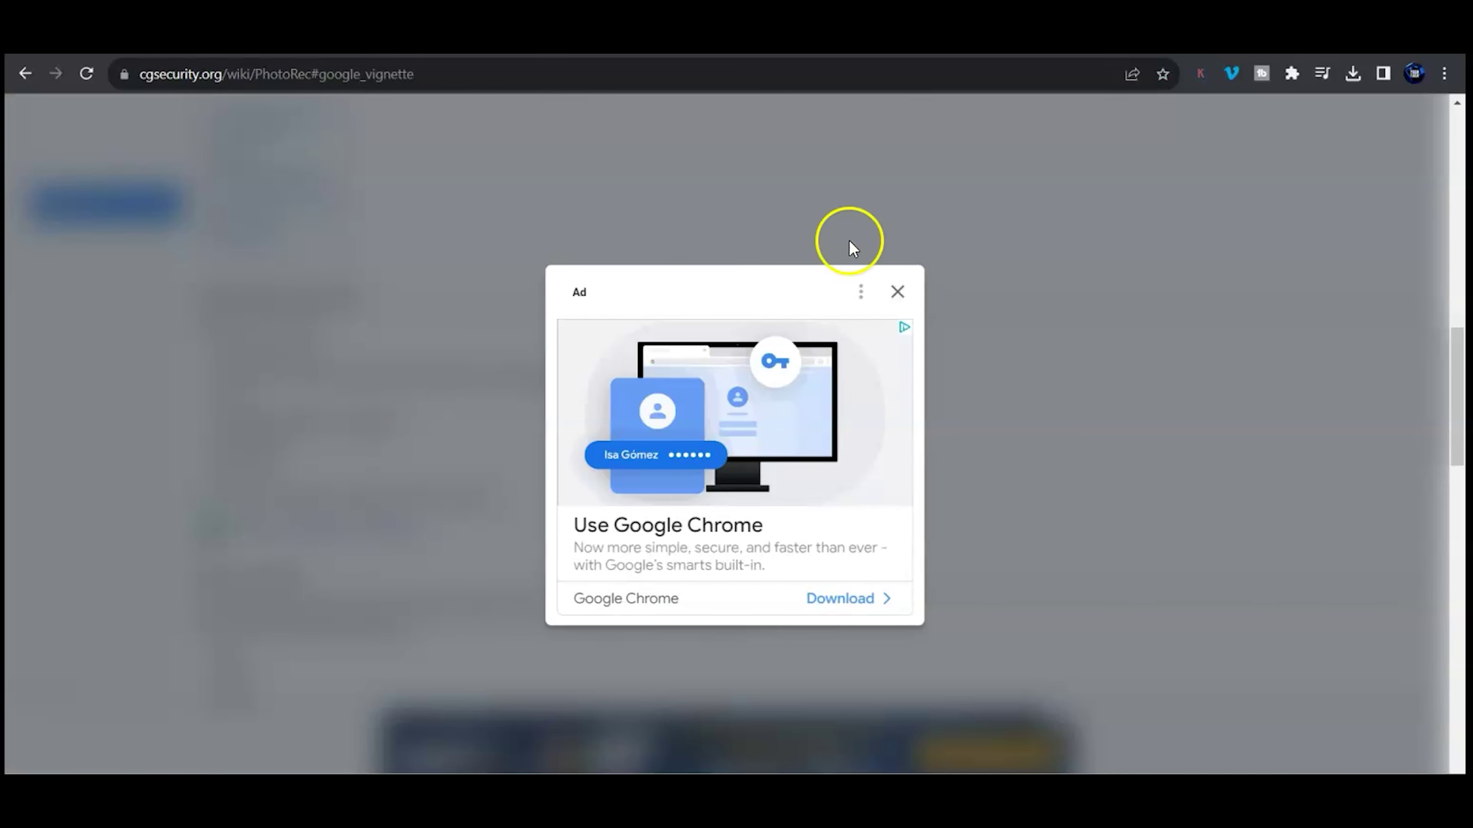
click(896, 293)
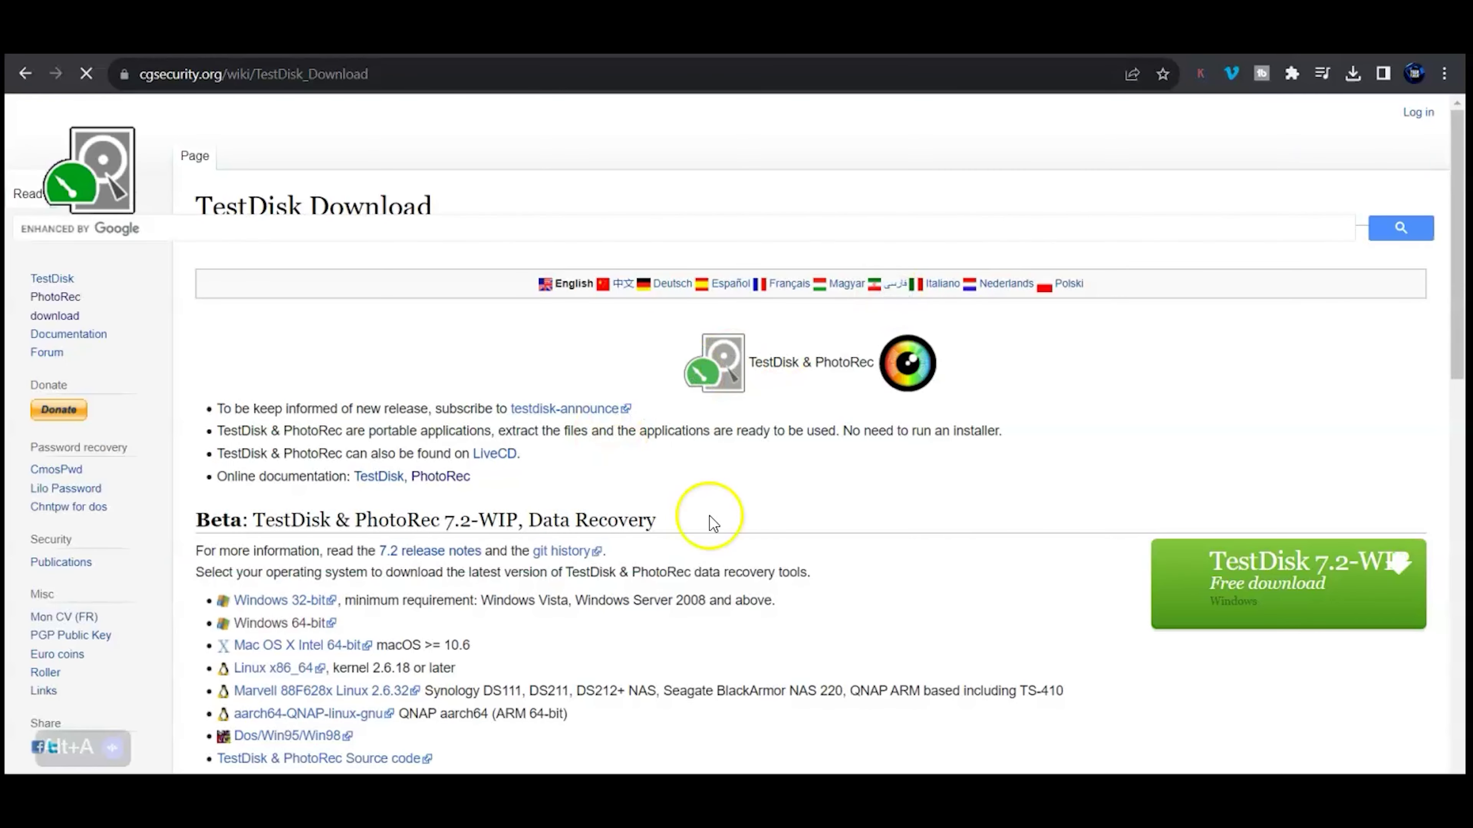
click(1461, 245)
drag(1461, 245, 1463, 299)
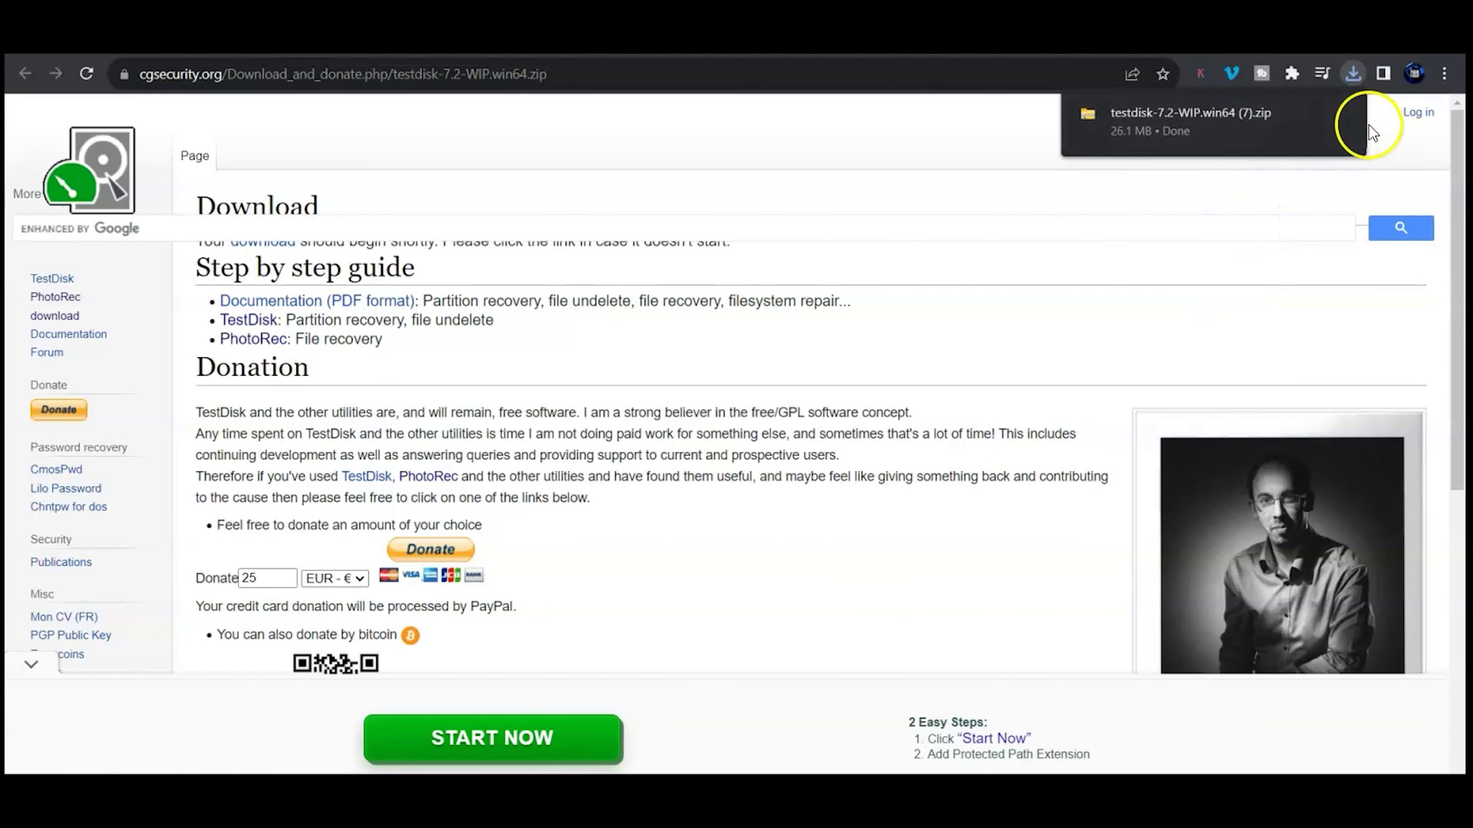
mouse_move(1336, 123)
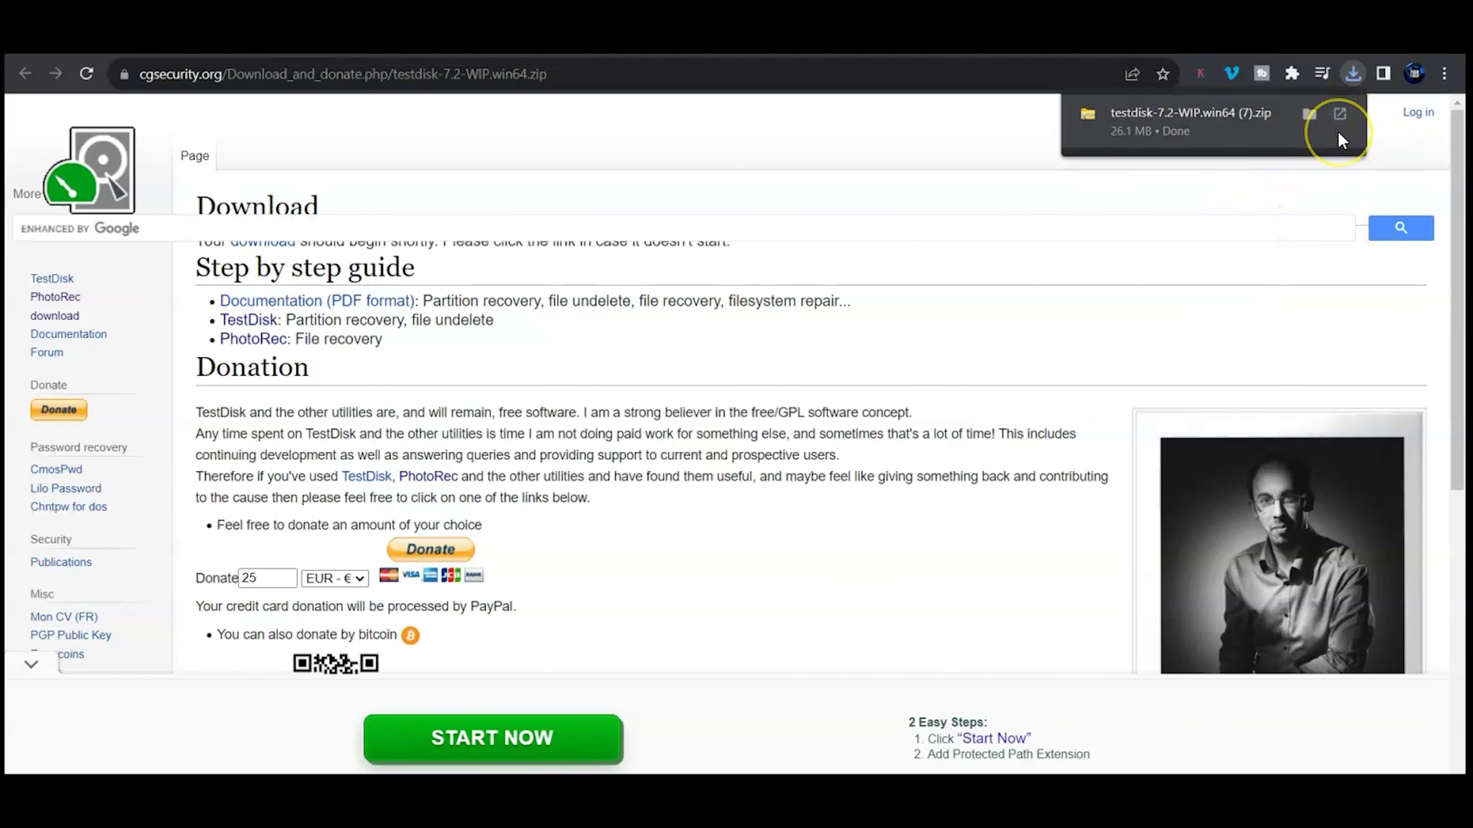
click(1352, 74)
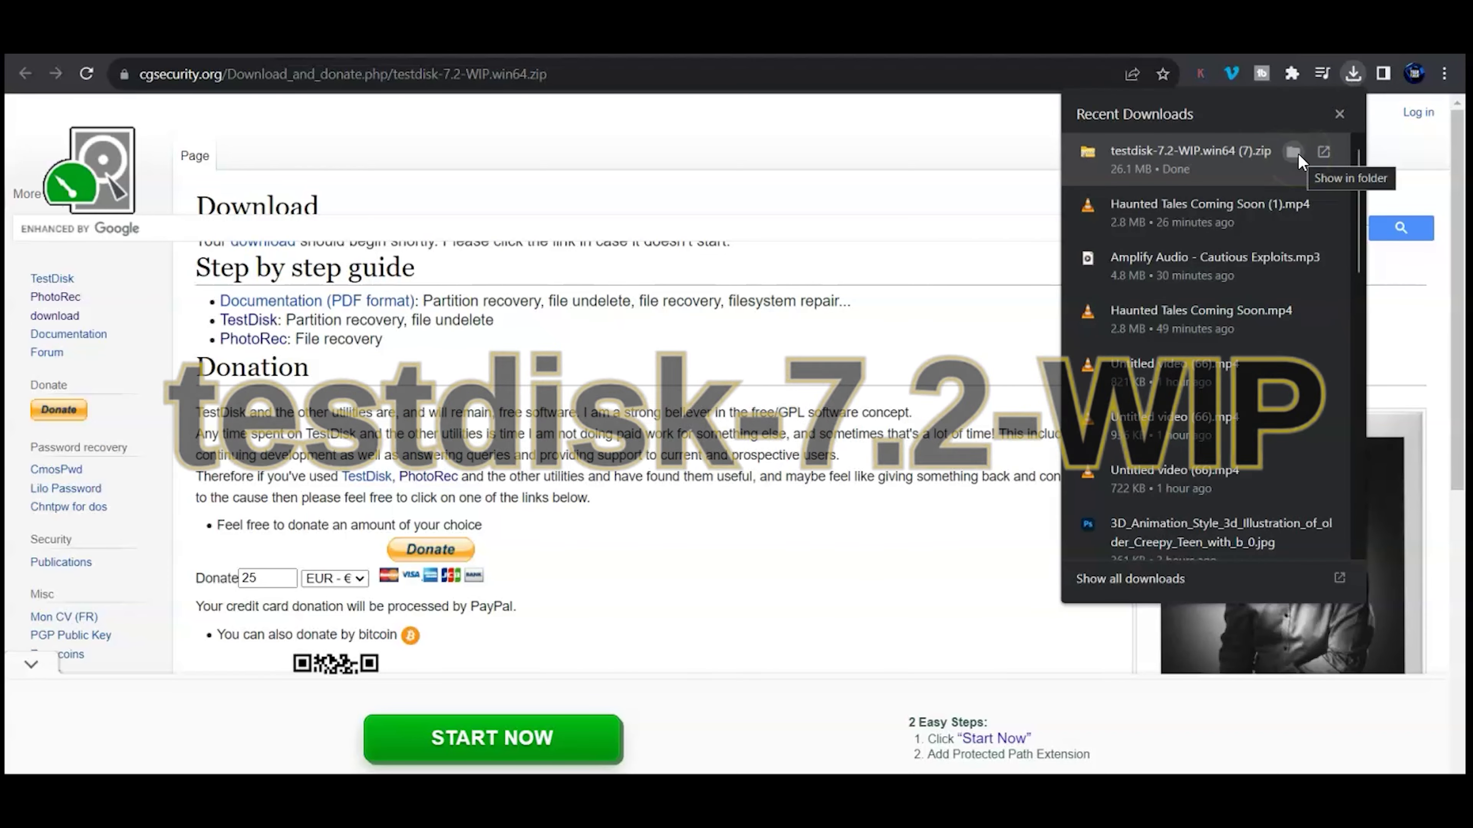
Start Extract All on the testdisk-7.2-WIP.win64 zip, targeting Desktop\ChromeOS\test.
click(1294, 152)
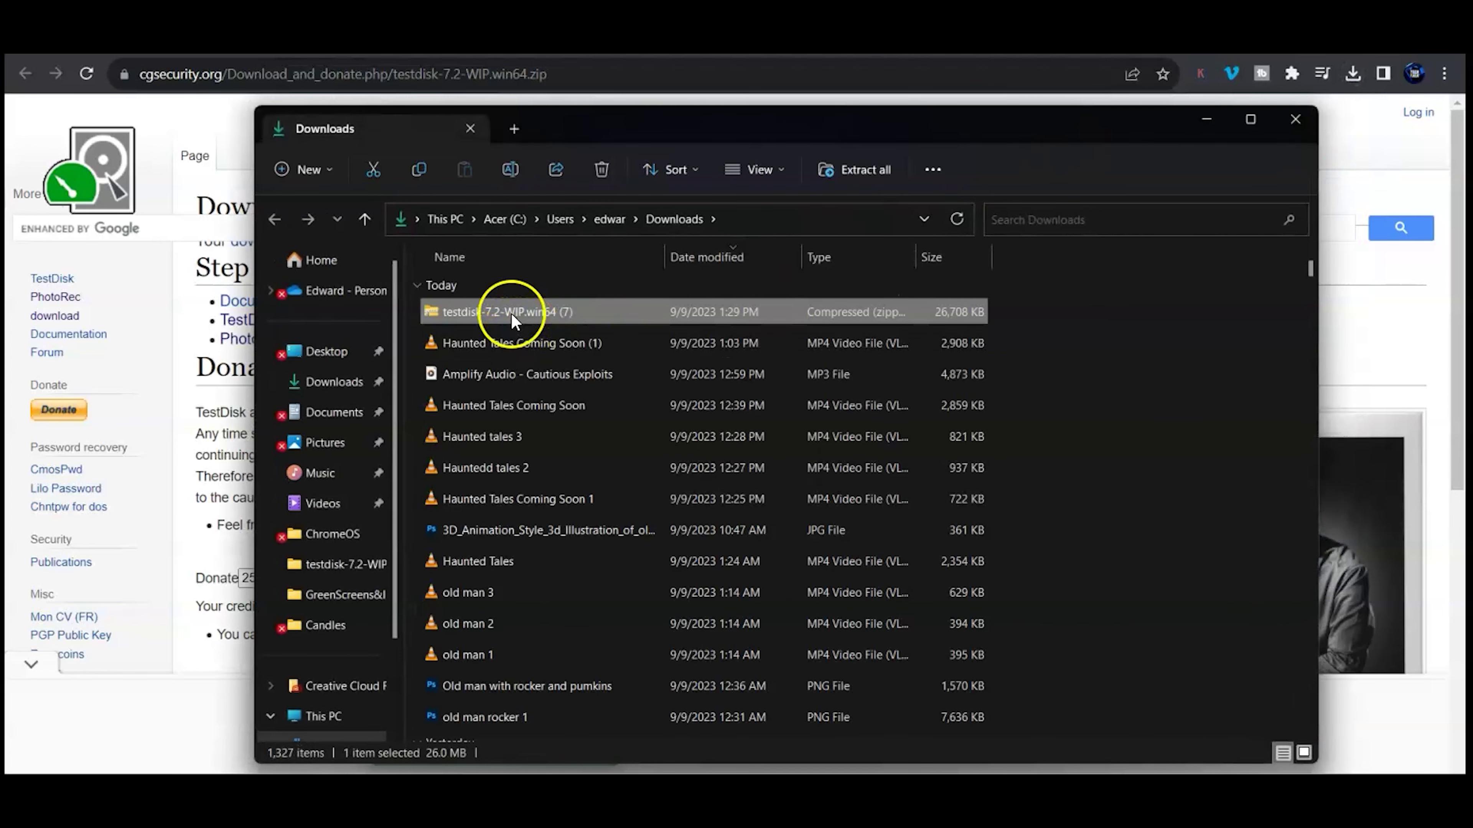
right_click(510, 314)
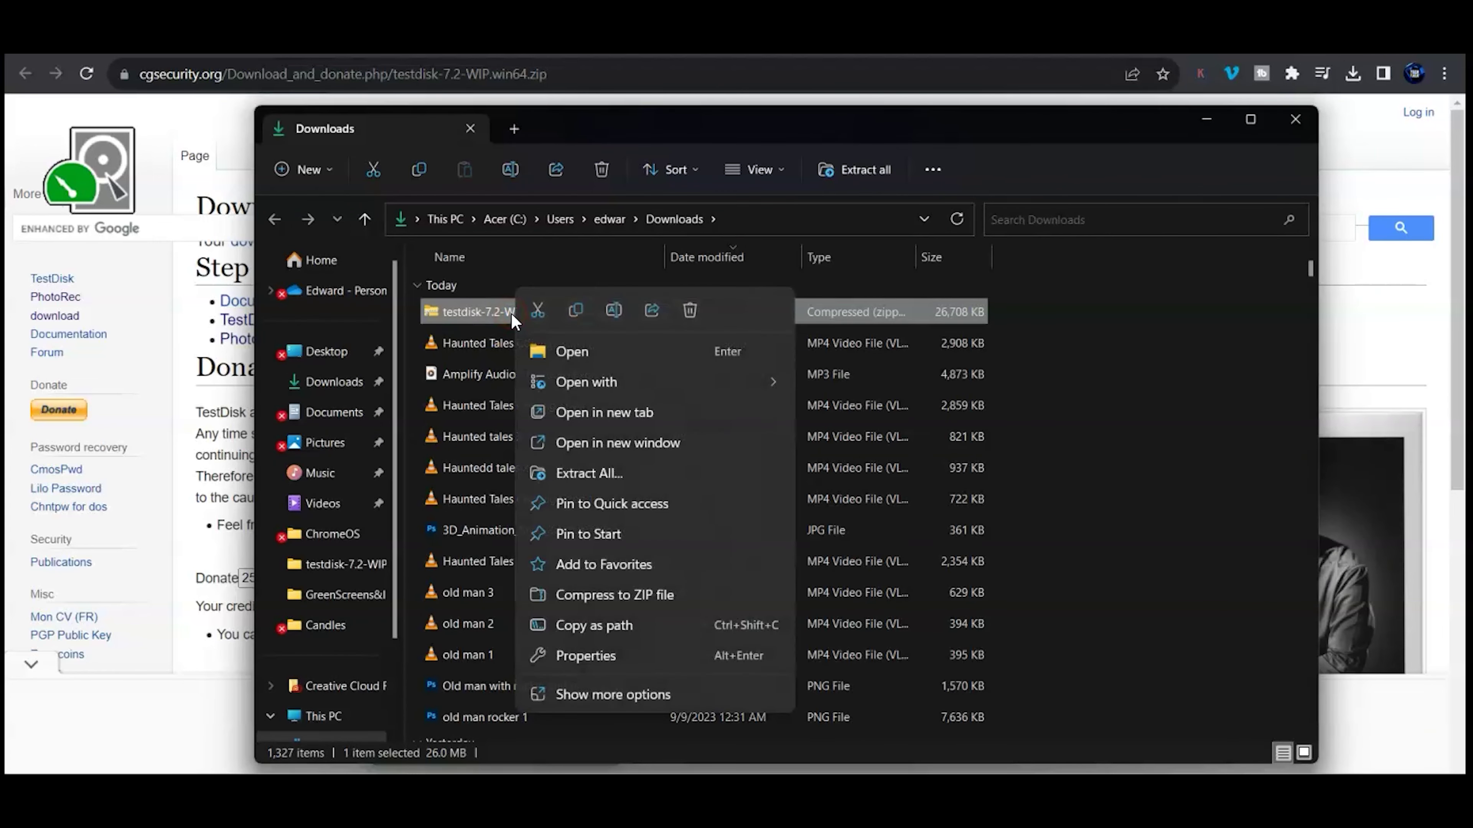
click(583, 472)
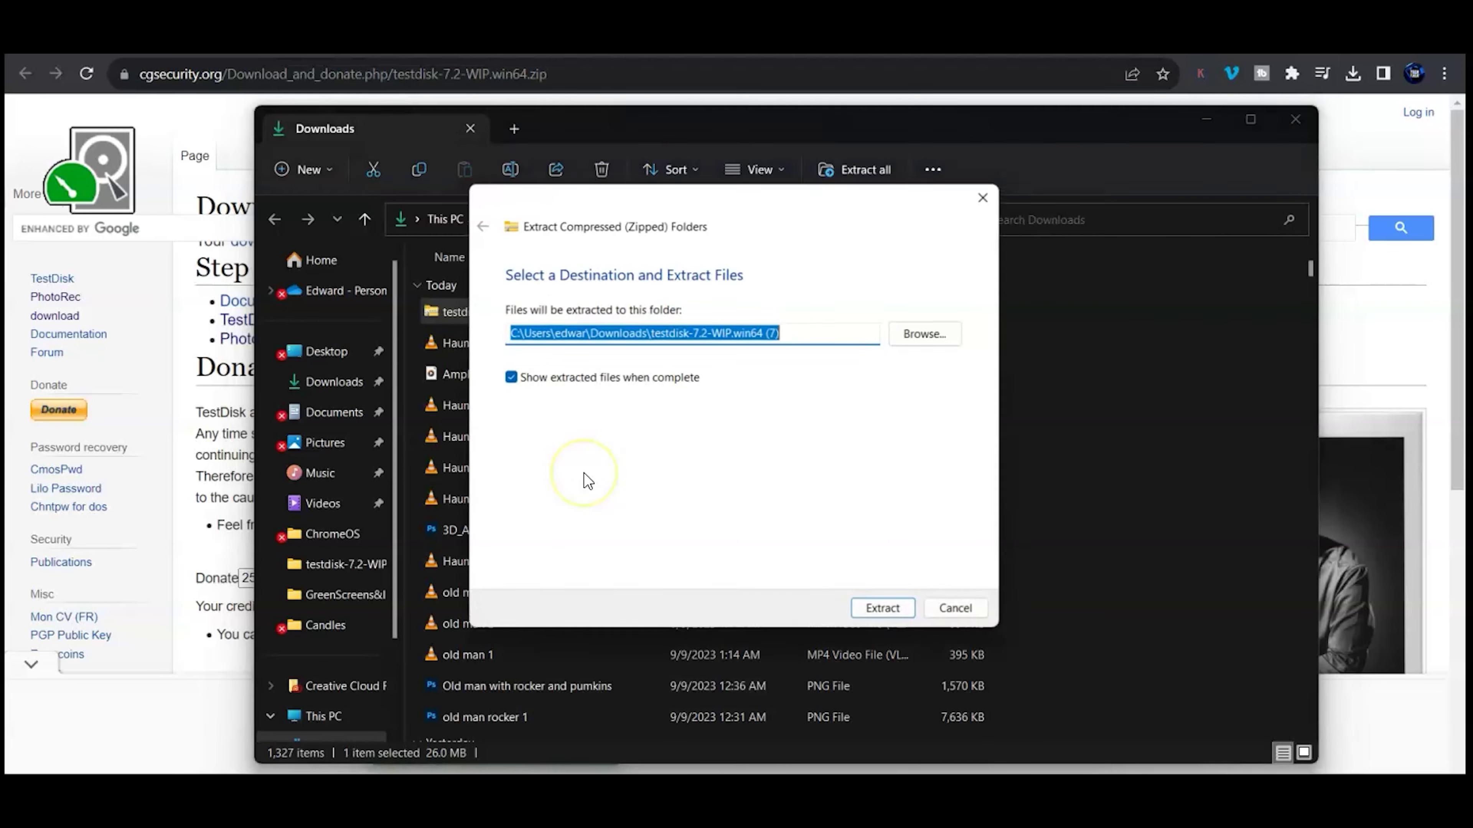
click(921, 334)
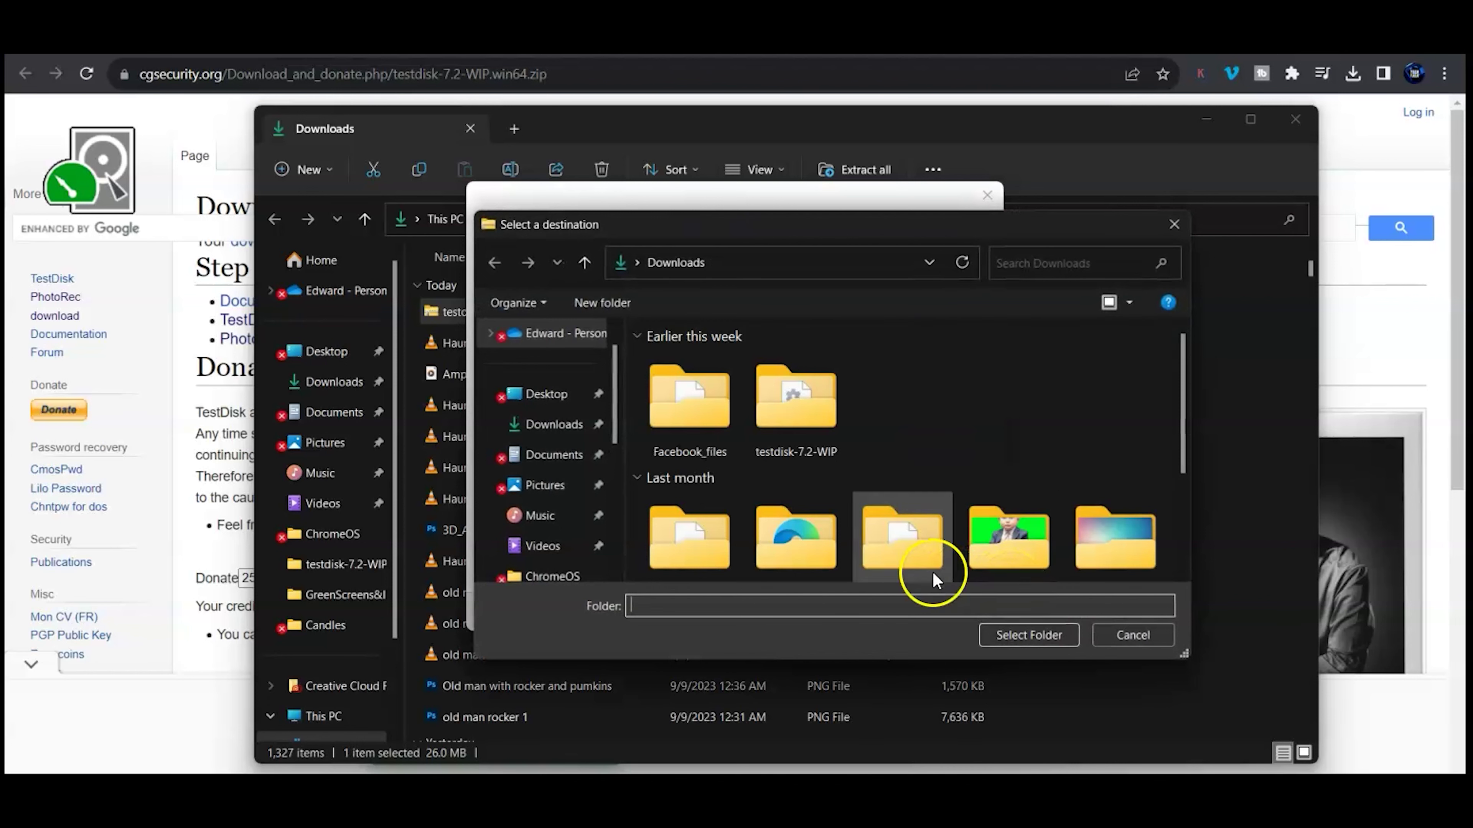
click(1181, 432)
drag(1182, 433, 1183, 463)
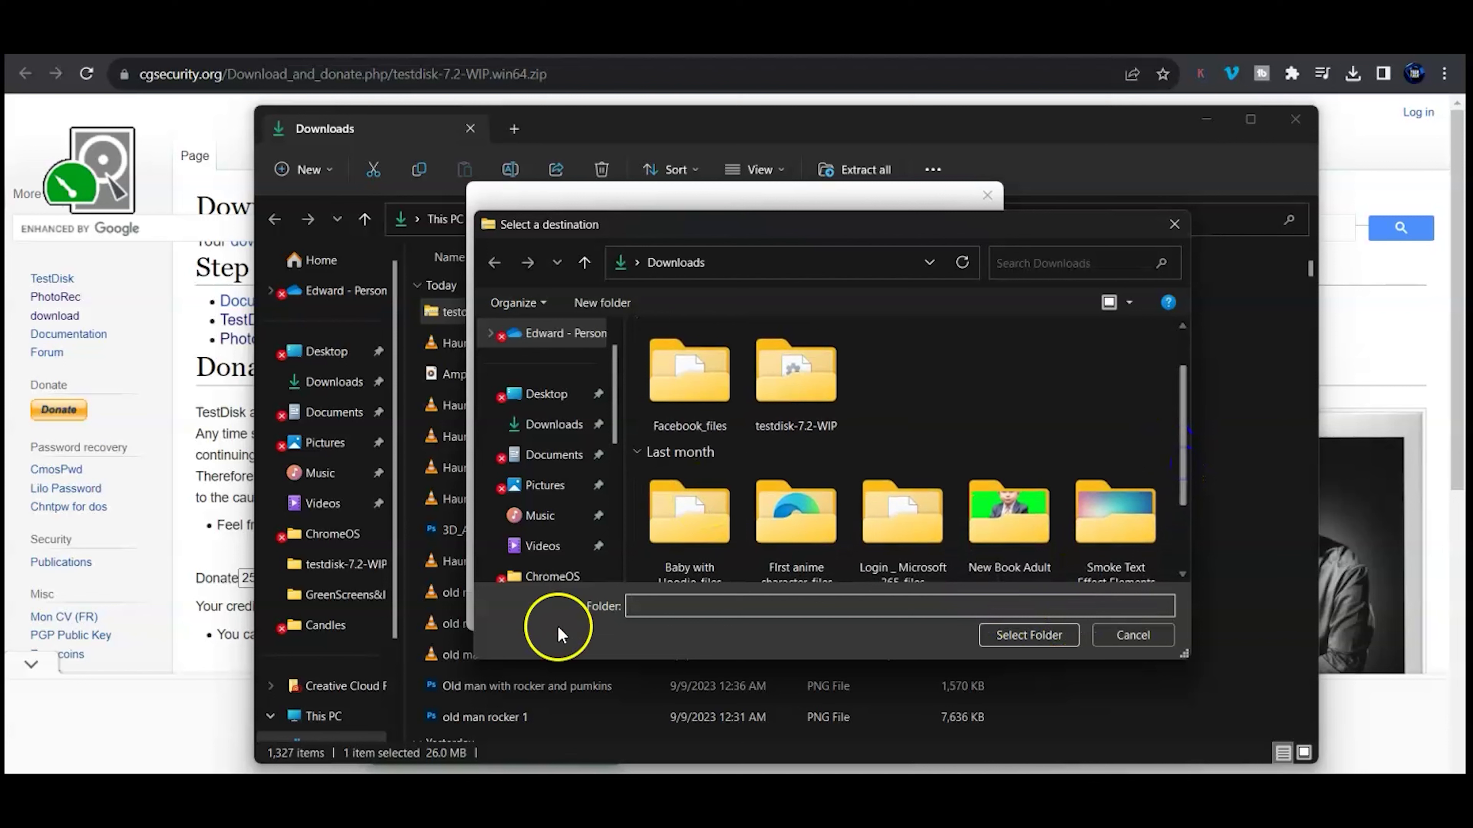
click(545, 576)
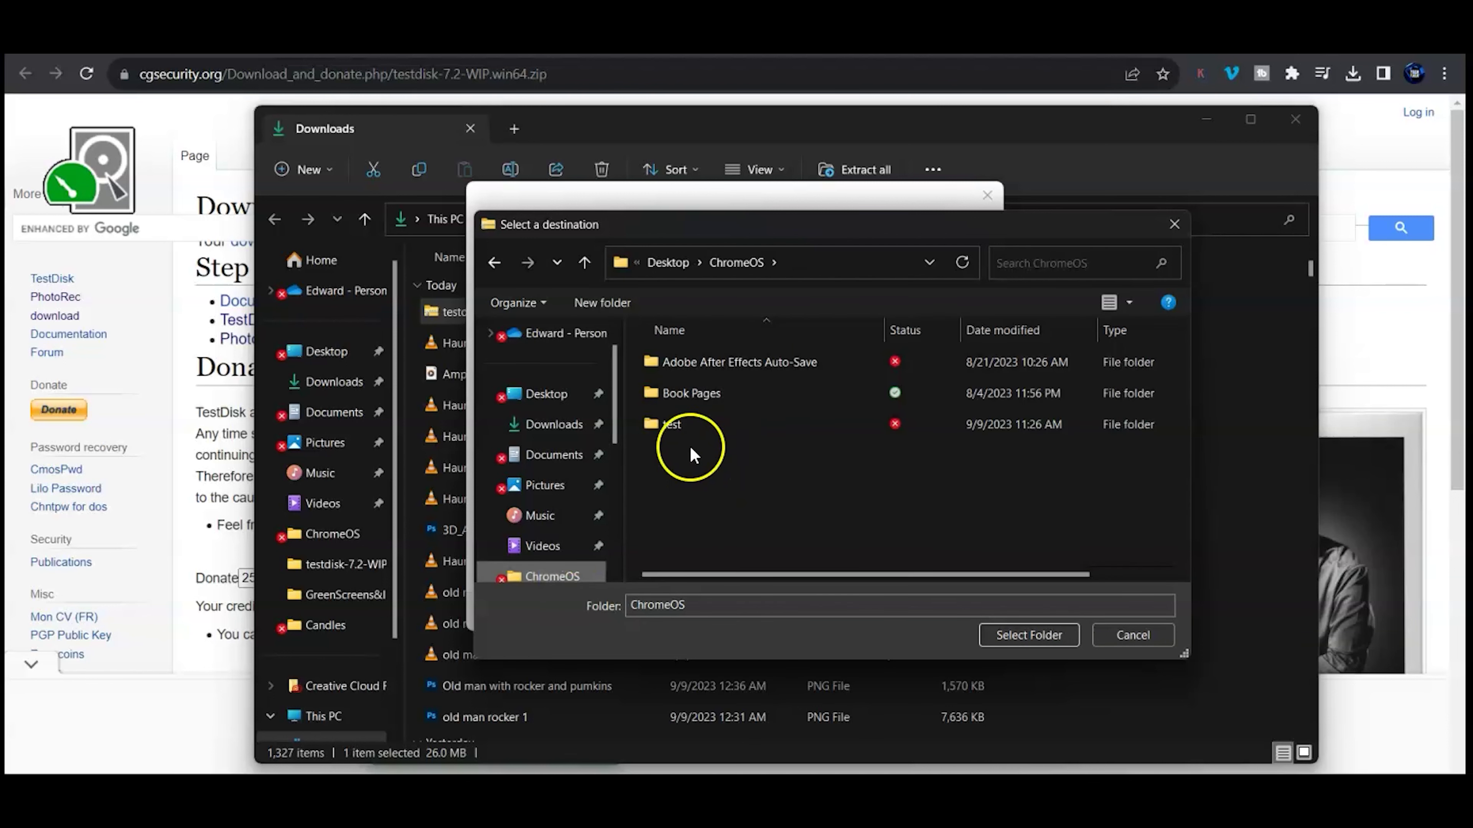
double_click(663, 429)
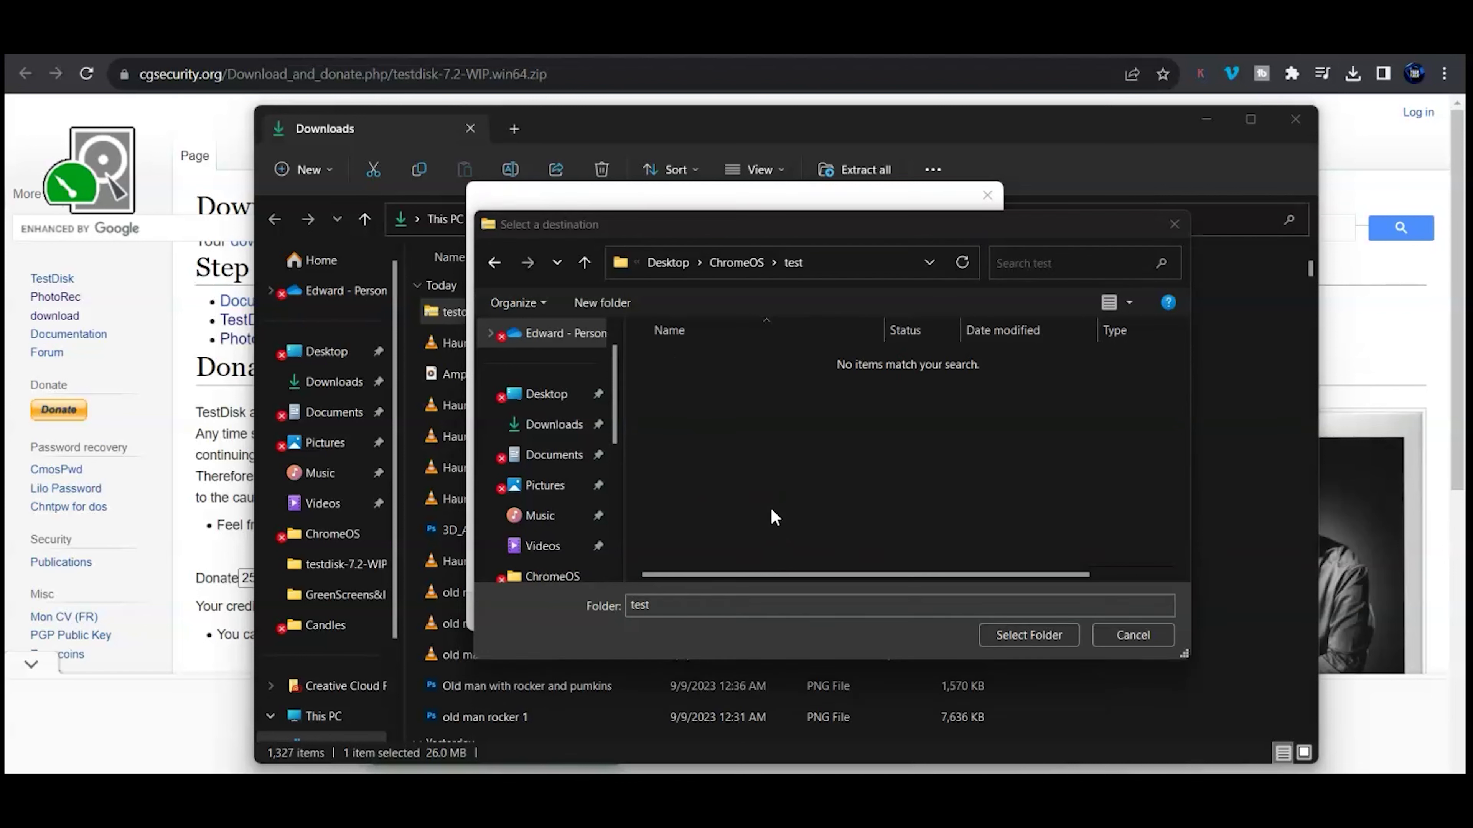
click(998, 633)
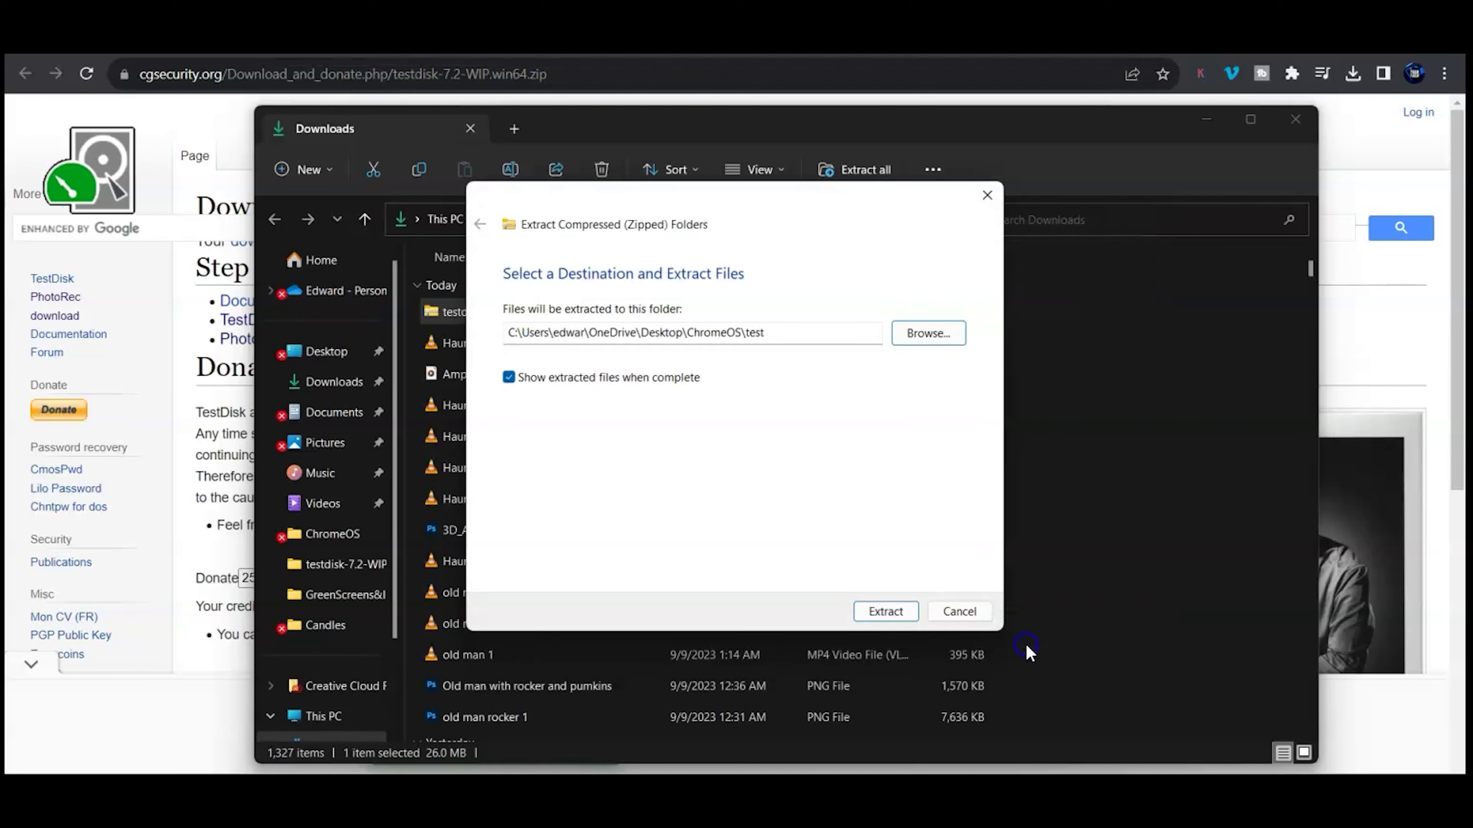
Extract the TestDisk files into test, close the opened window, and show This PC's drives.
click(895, 611)
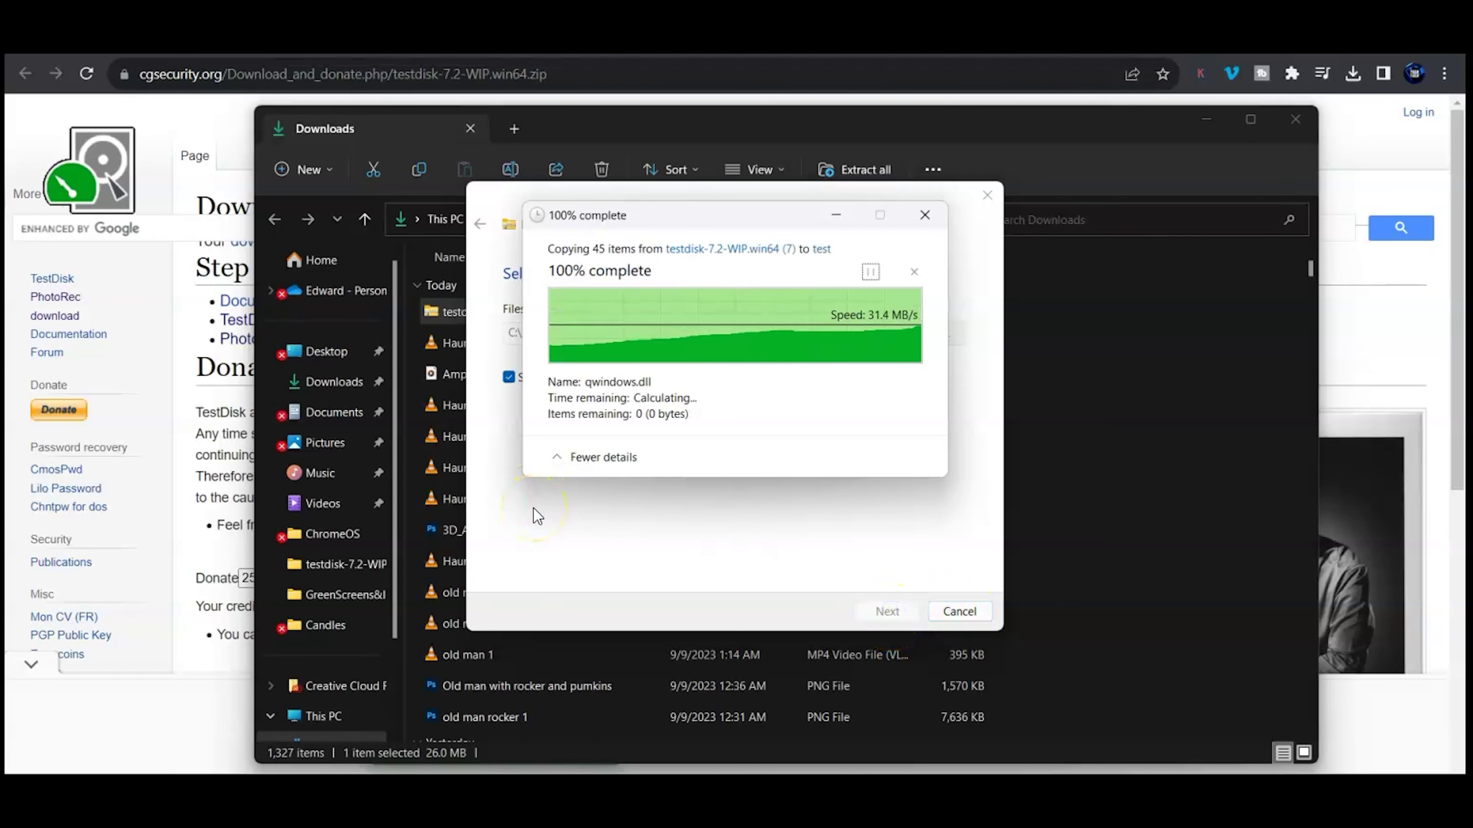
click(319, 502)
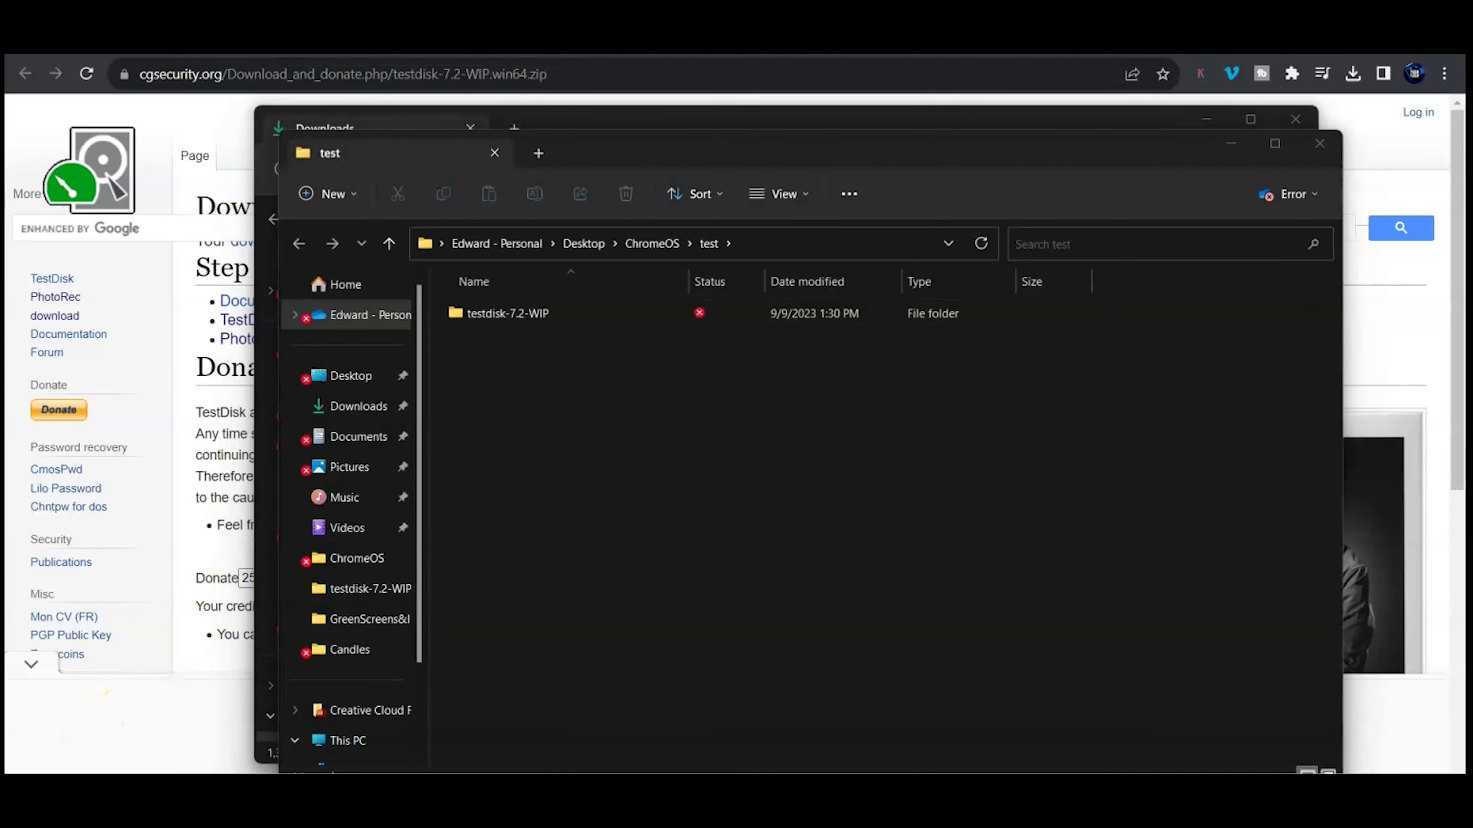
click(1321, 141)
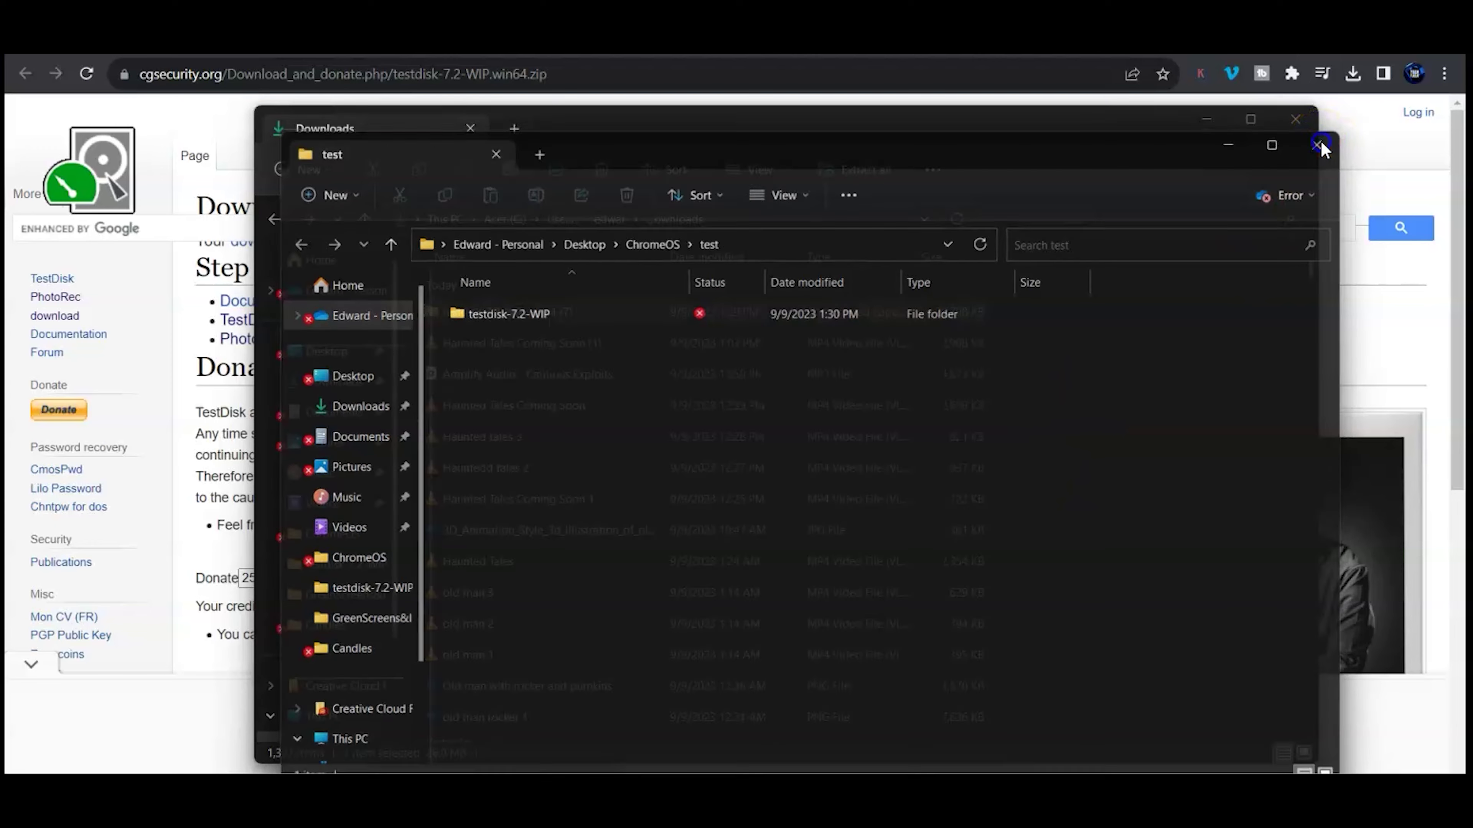
click(316, 709)
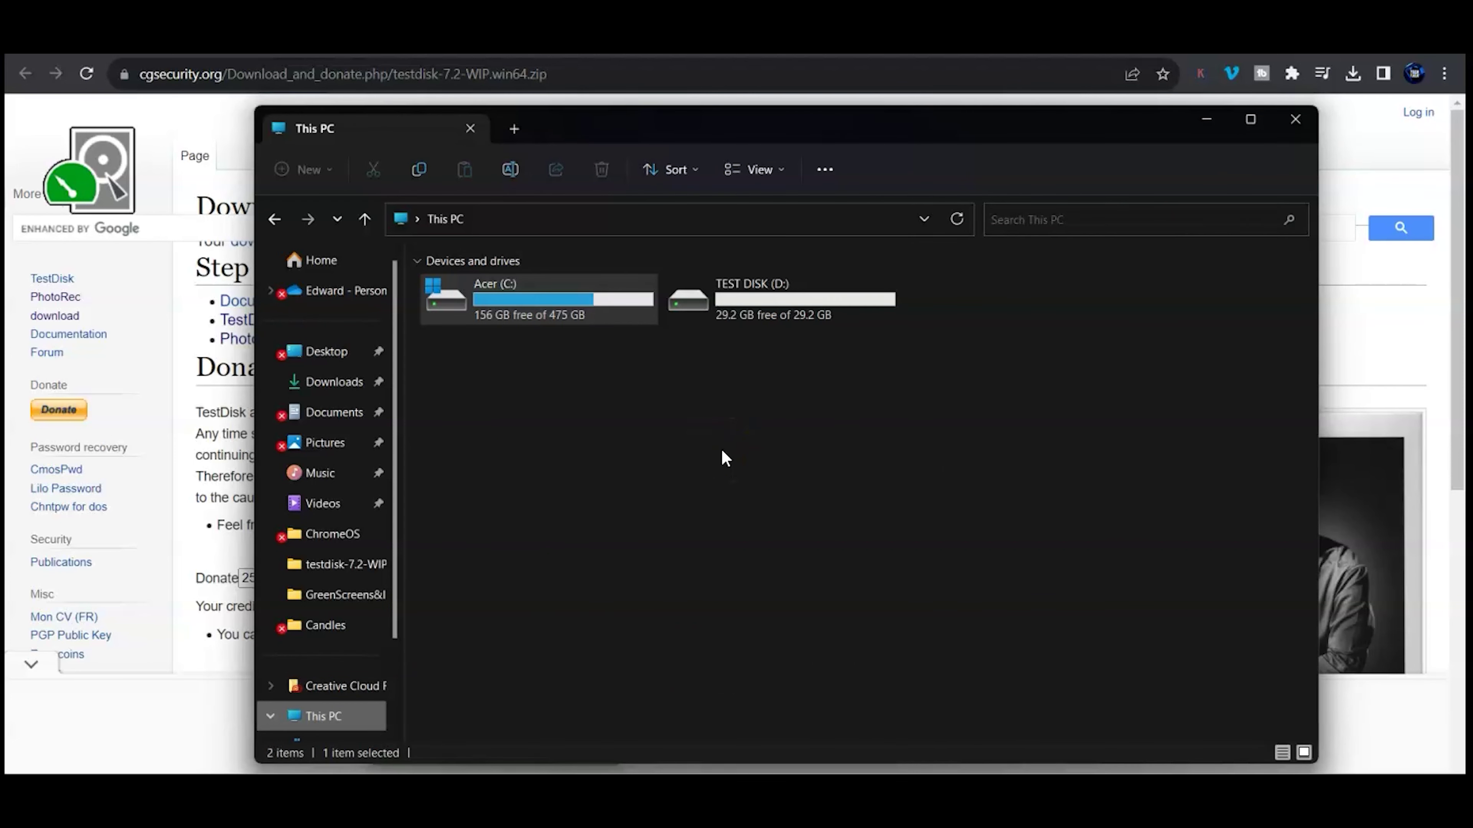
click(763, 299)
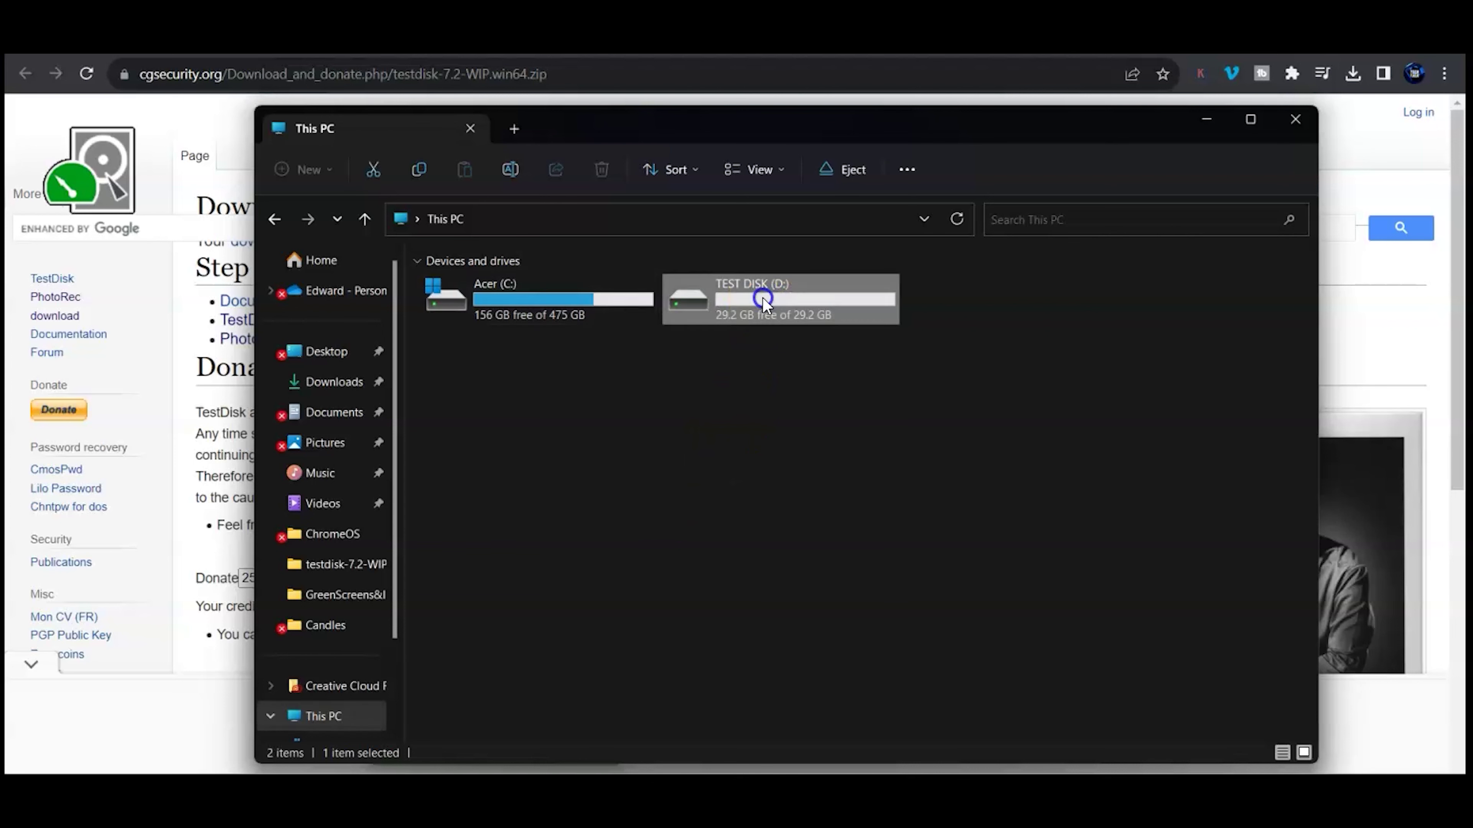
double_click(762, 297)
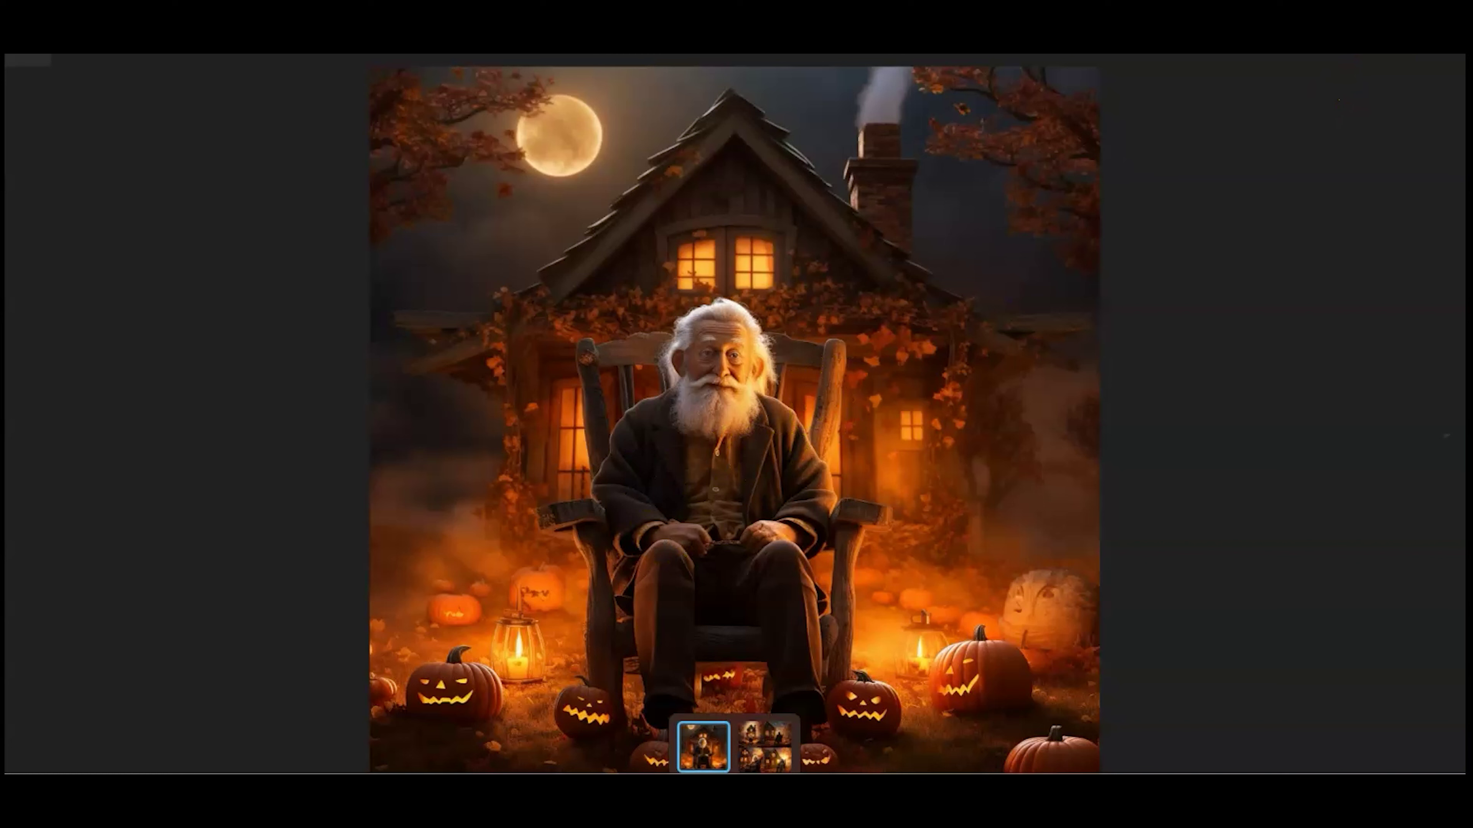
key(Escape)
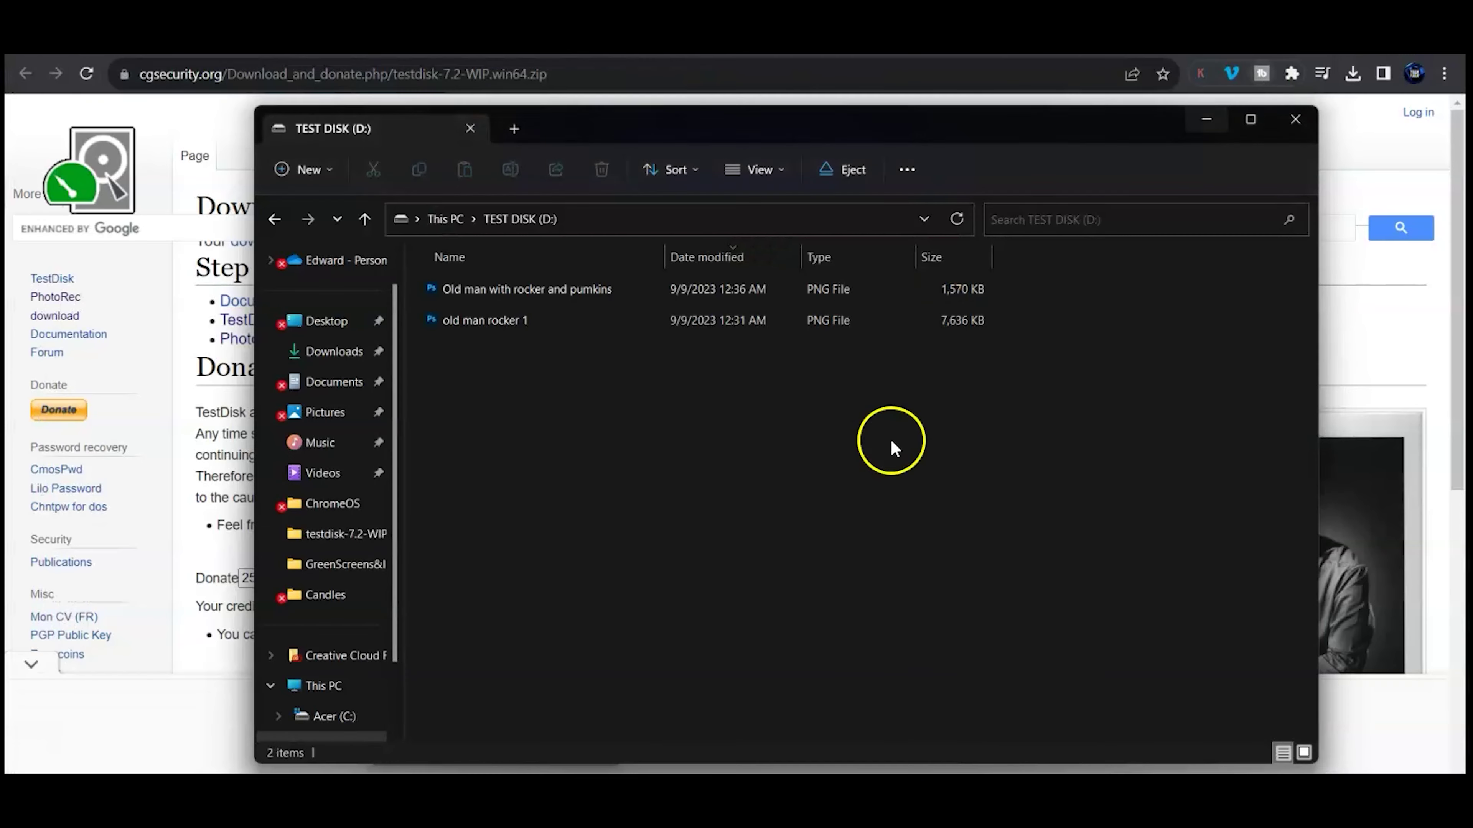
click(274, 219)
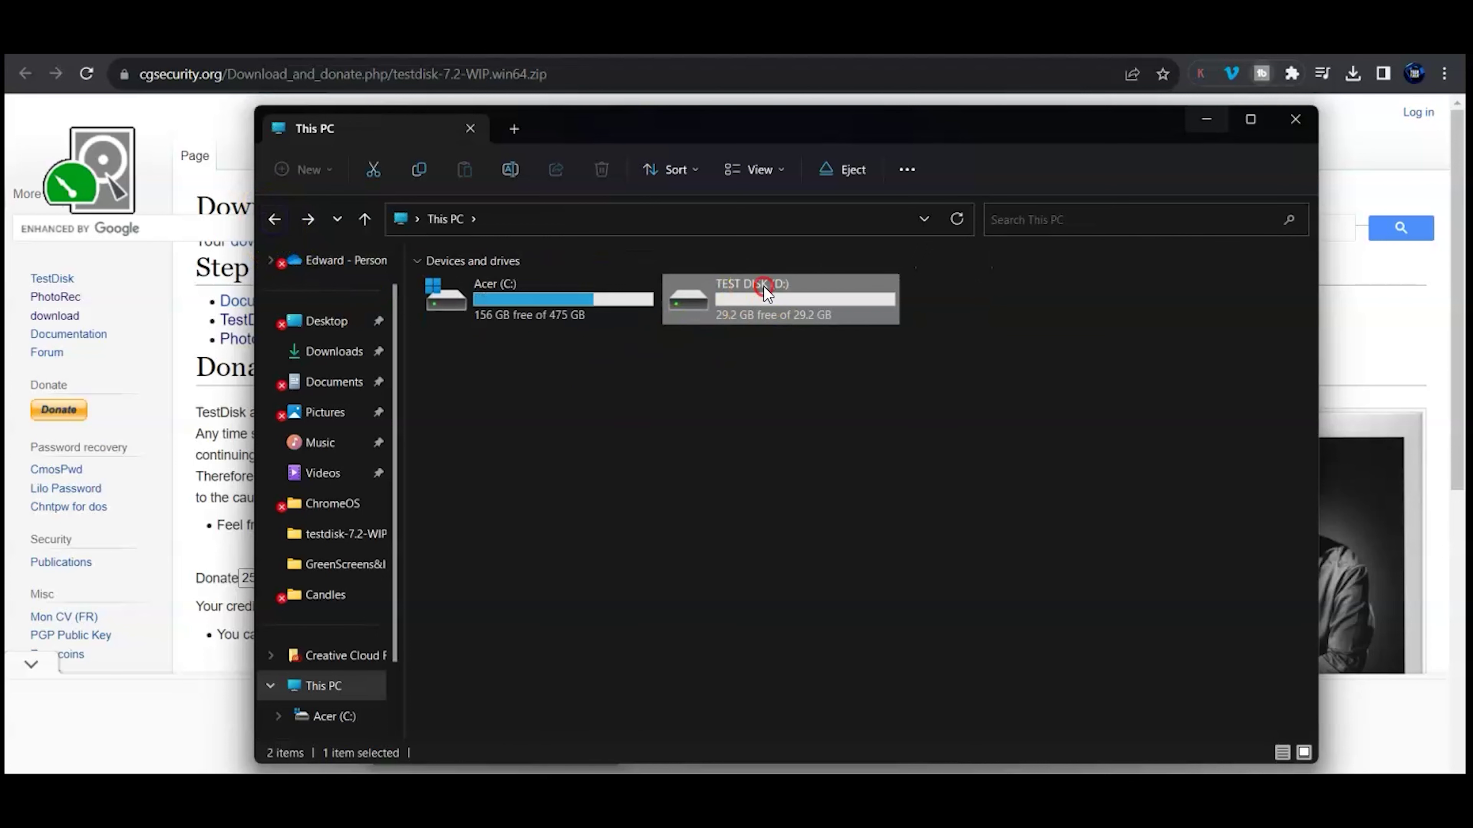
Quick-format TEST DISK (D:) as FAT32, accepting the erase-all-data warning.
right_click(766, 287)
click(831, 440)
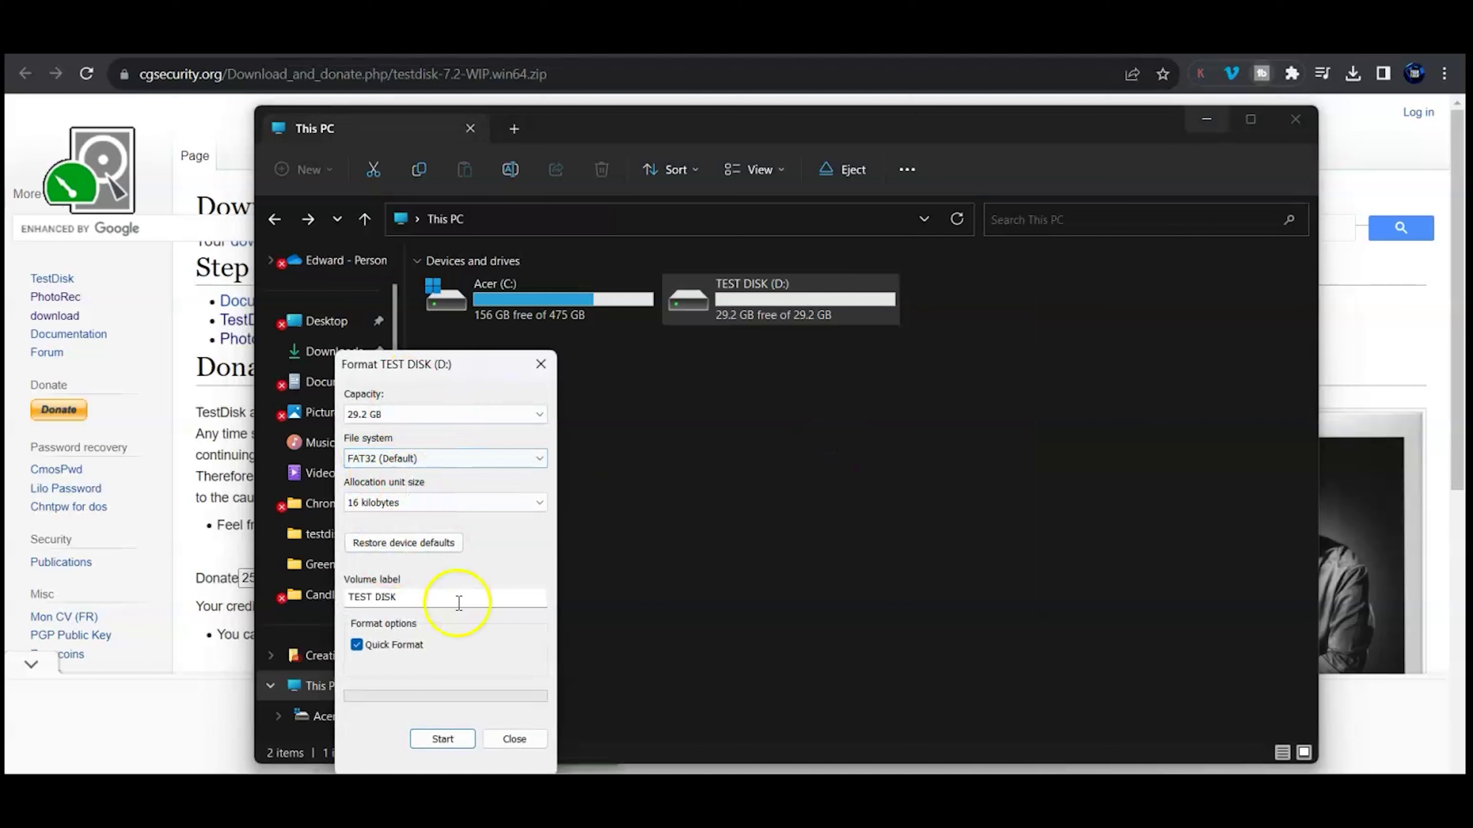
click(437, 740)
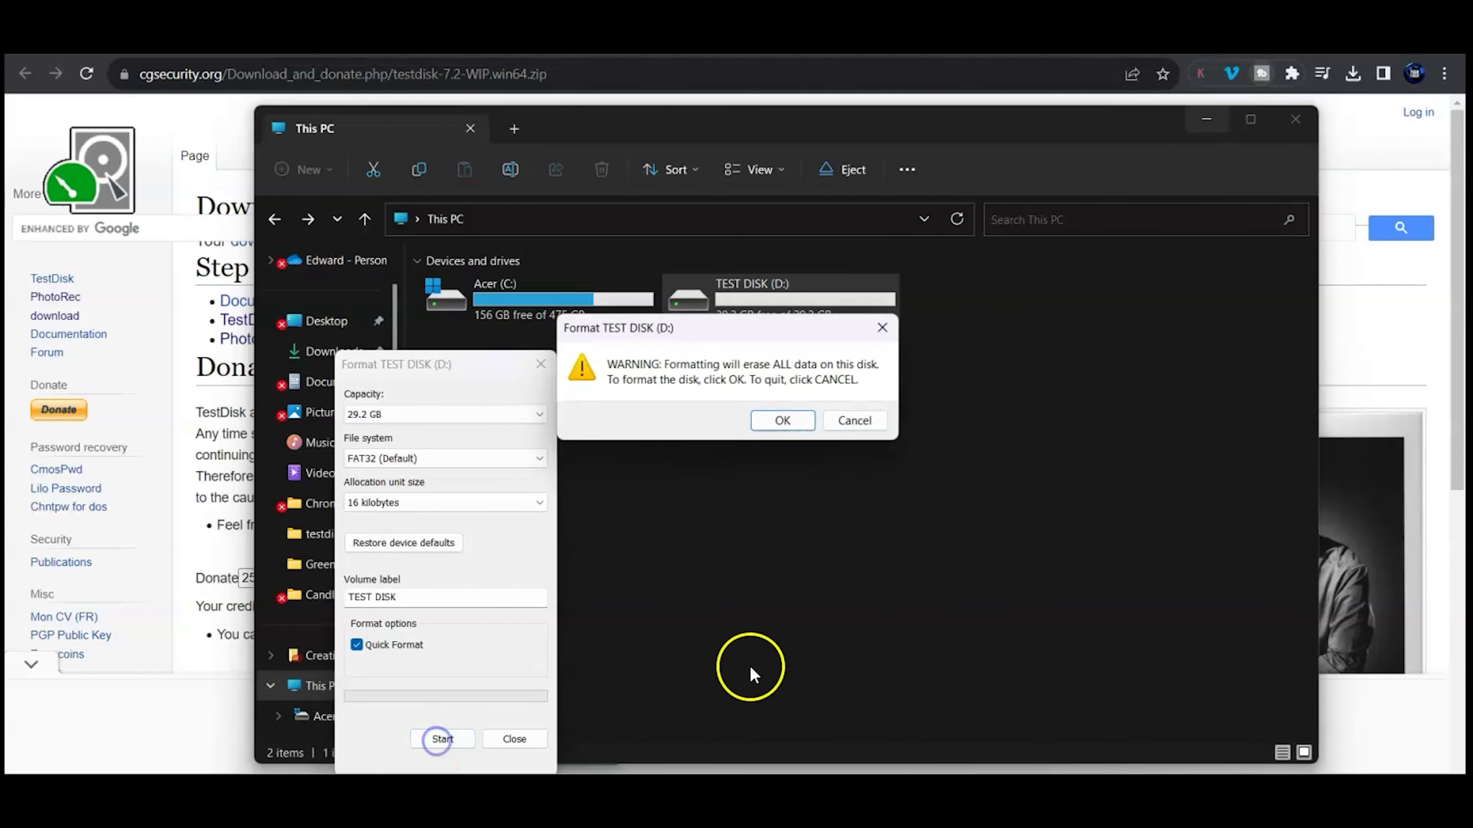
click(784, 408)
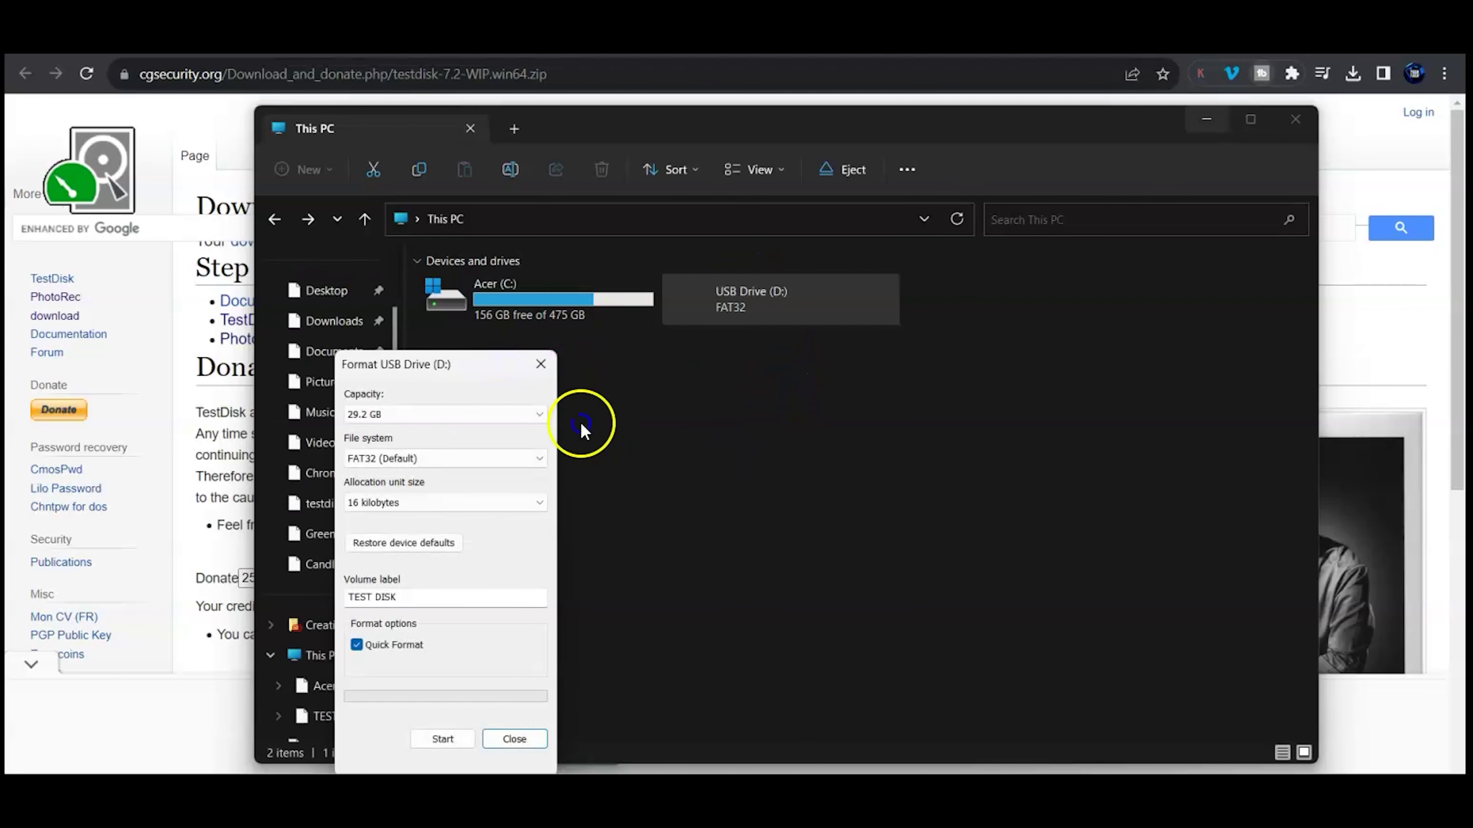
Close the Format window, try opening D:, decline reformatting and dismiss the not-accessible error.
click(539, 365)
double_click(716, 304)
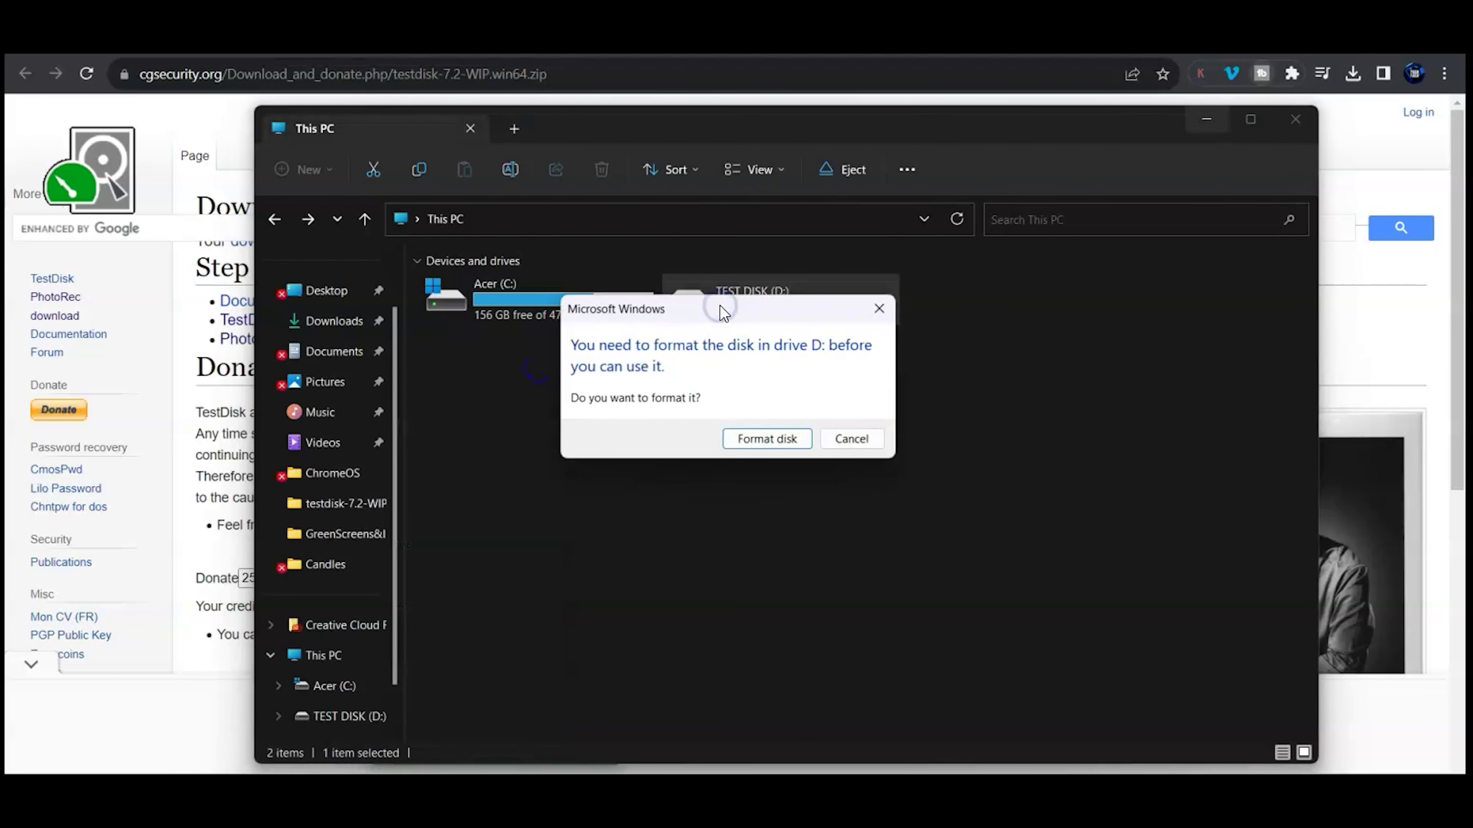
click(849, 439)
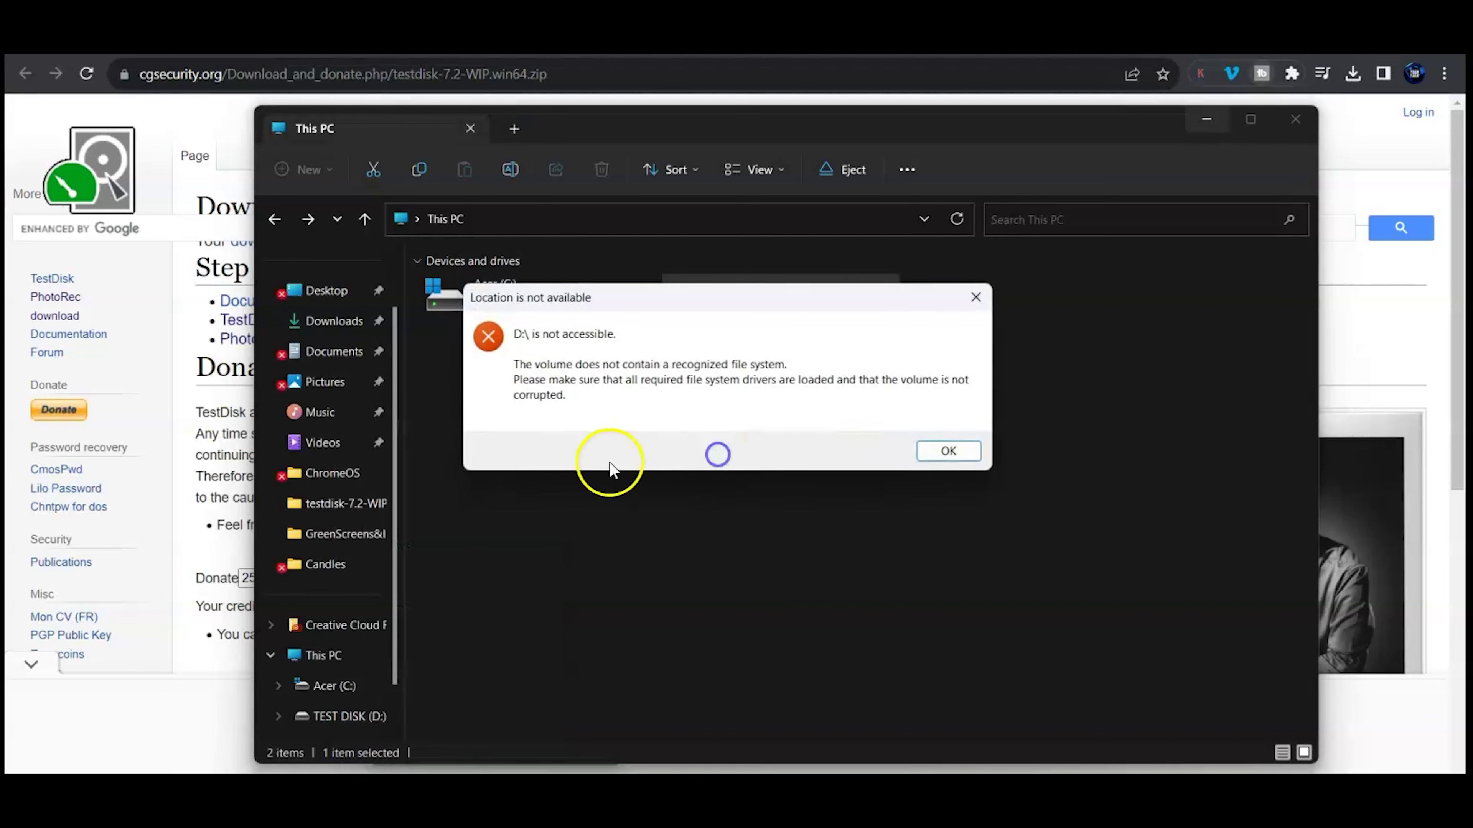
click(940, 453)
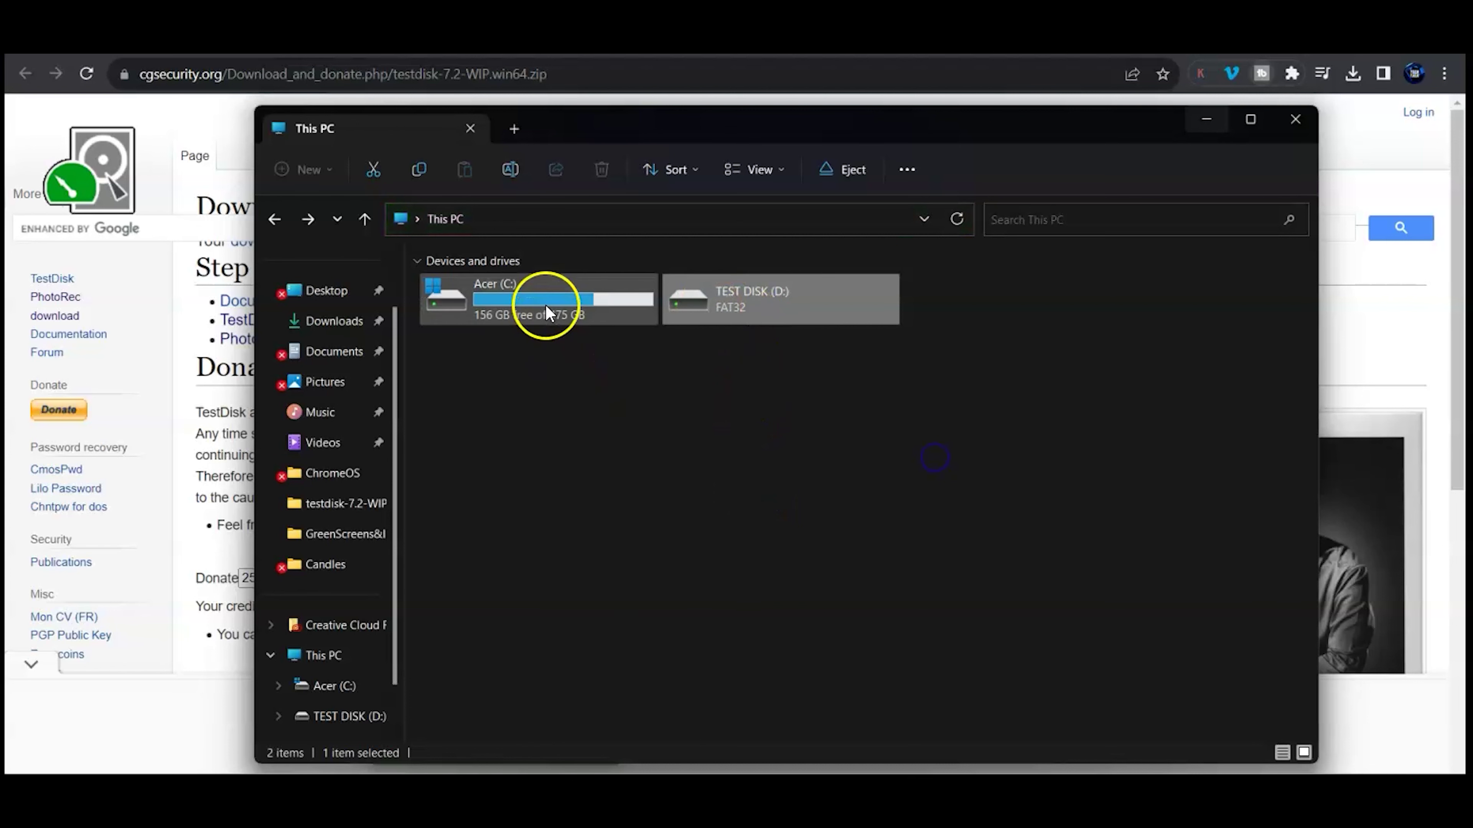
Retry opening TEST DISK (D:), again declining to format it, then select Acer (C:).
click(745, 305)
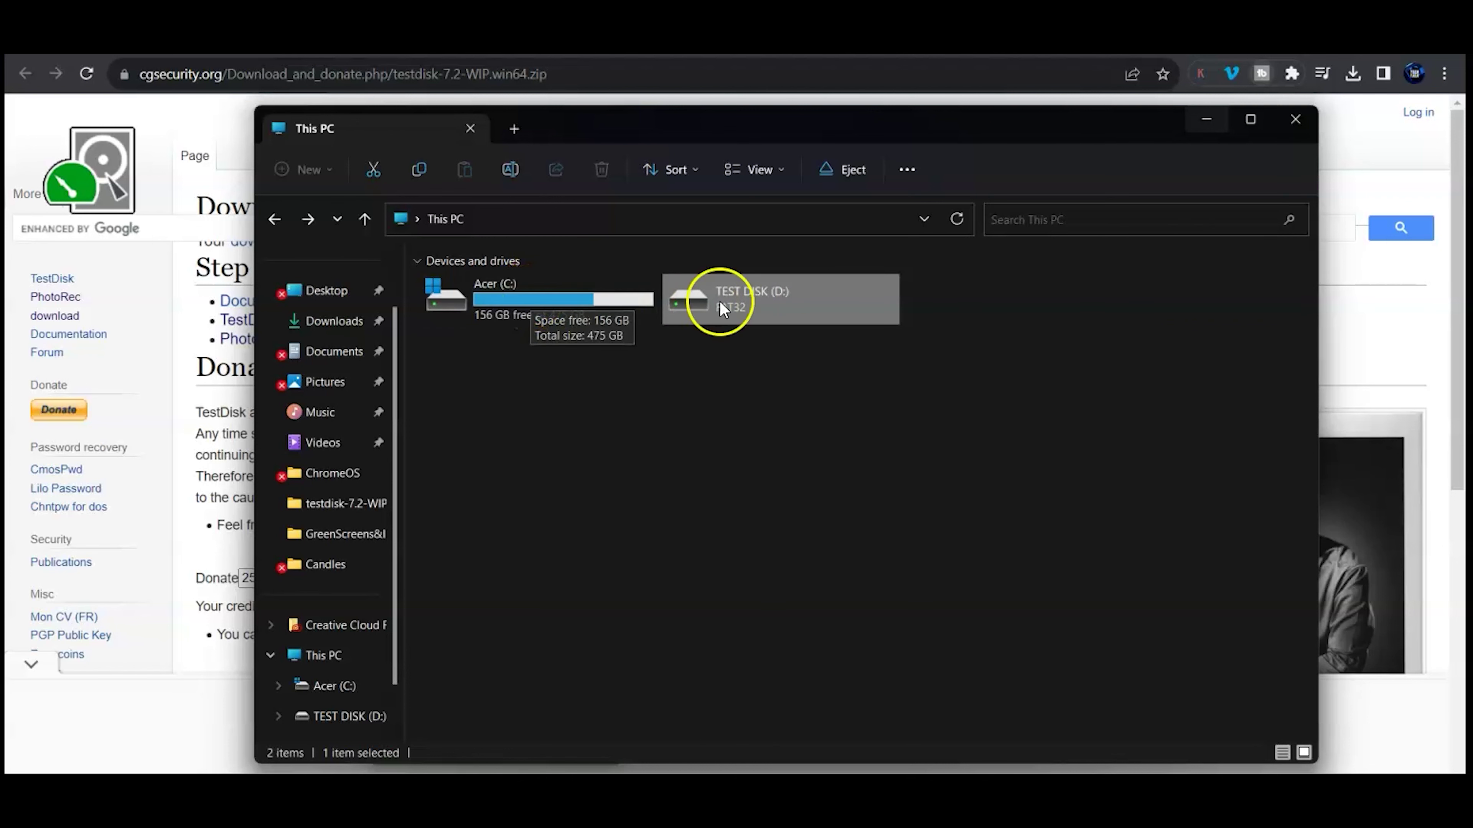
click(733, 302)
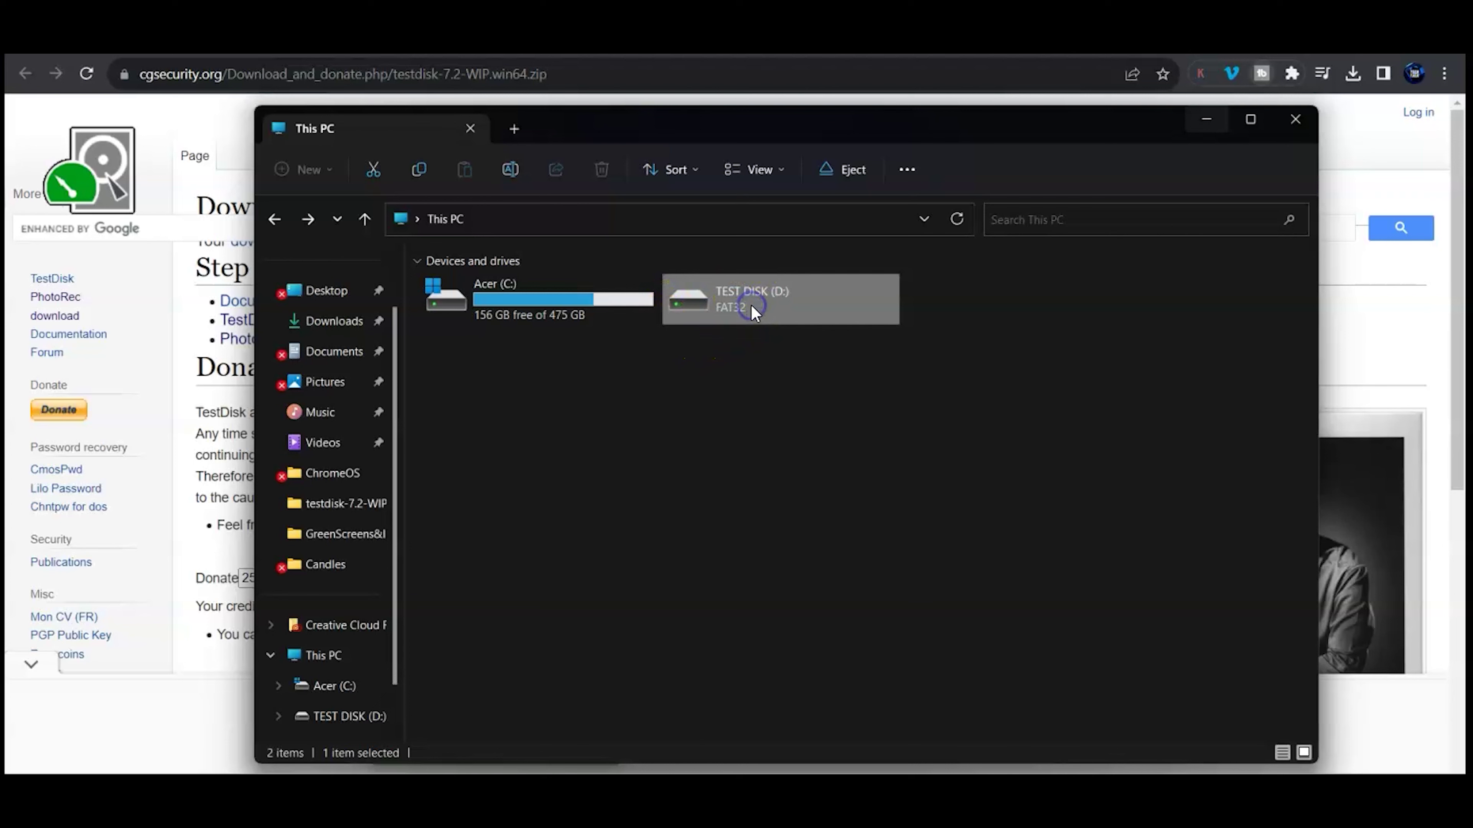
double_click(750, 305)
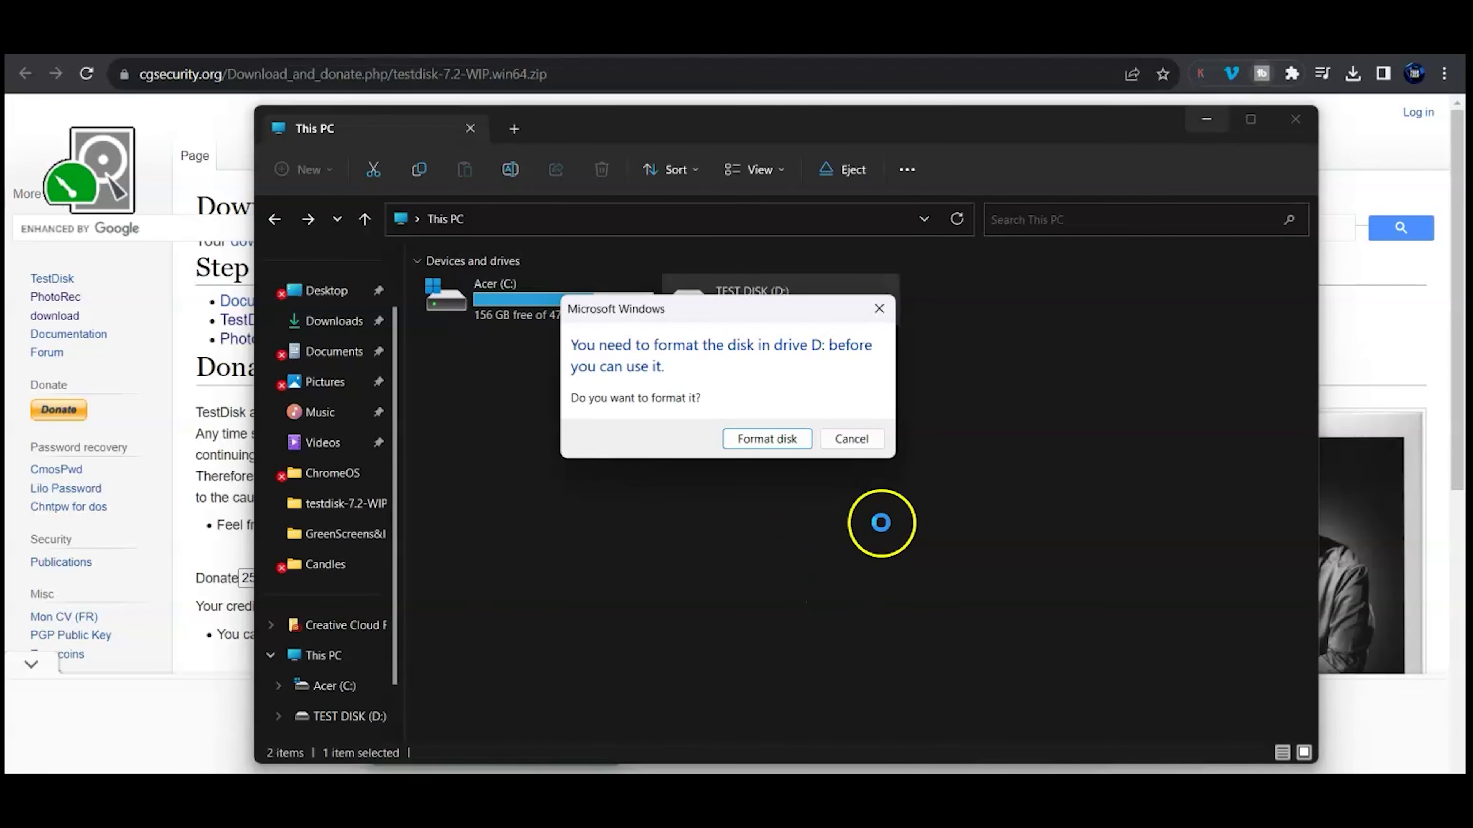
click(857, 439)
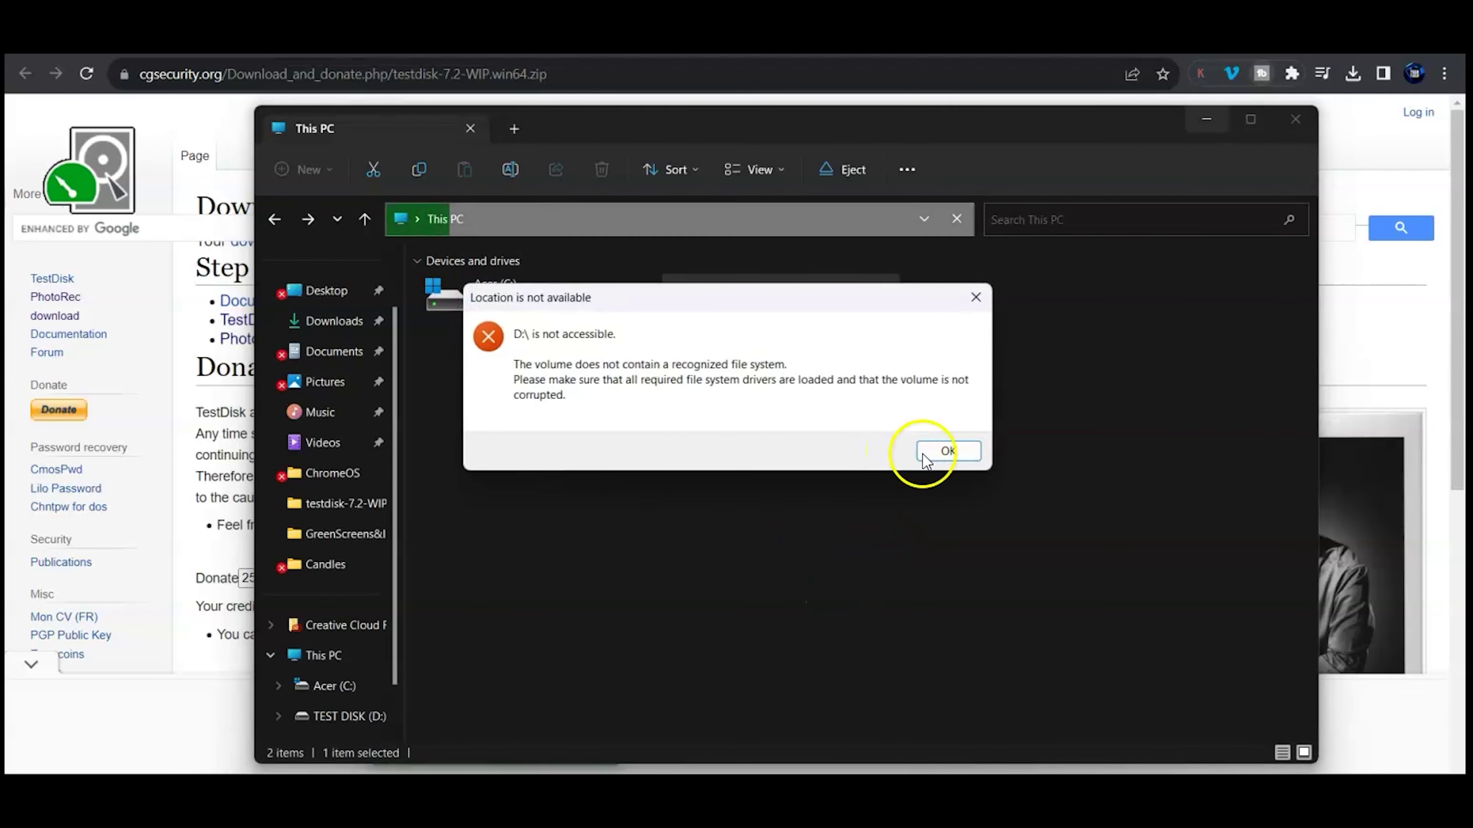
click(948, 451)
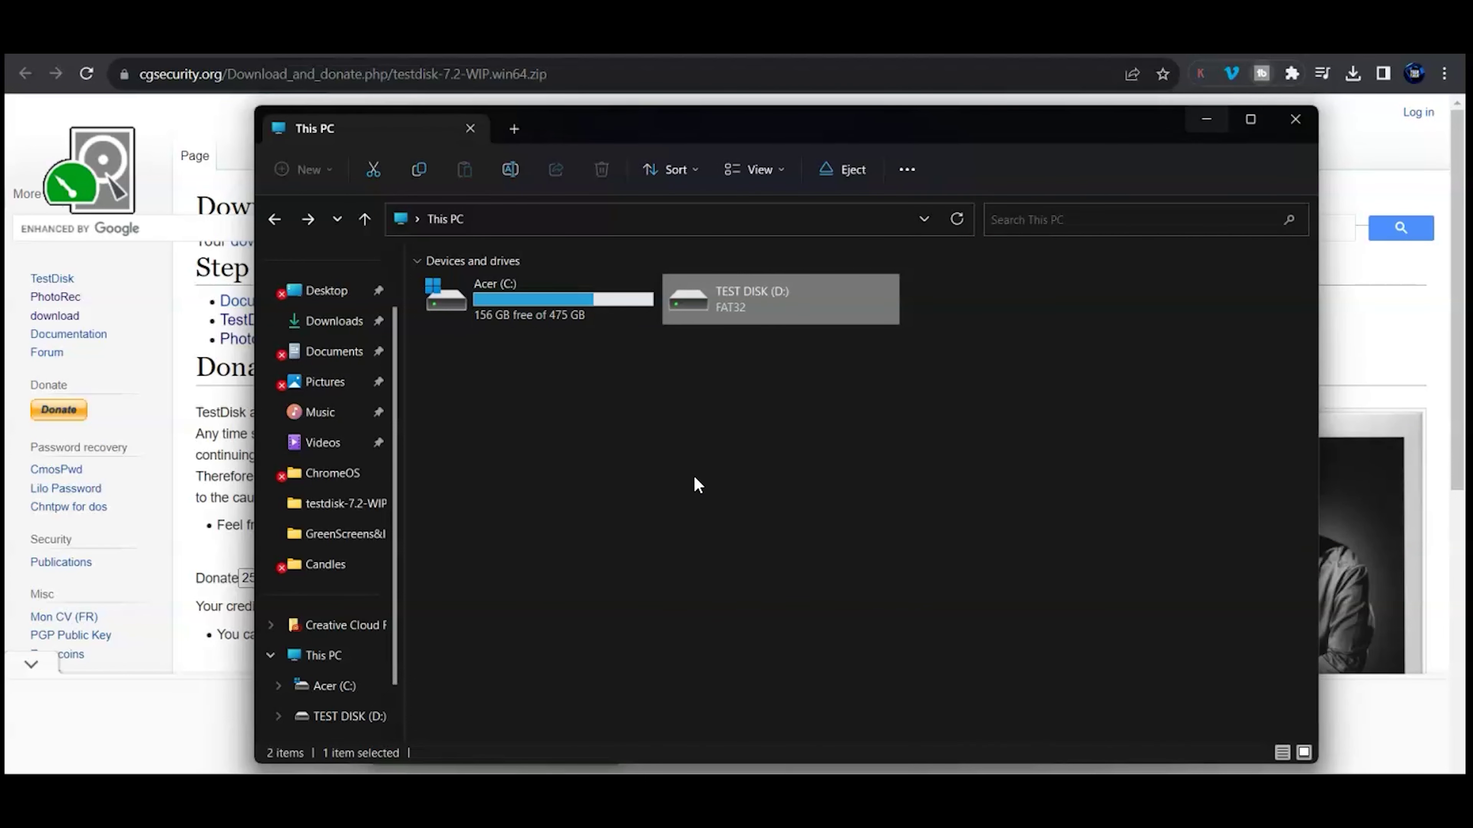
click(538, 306)
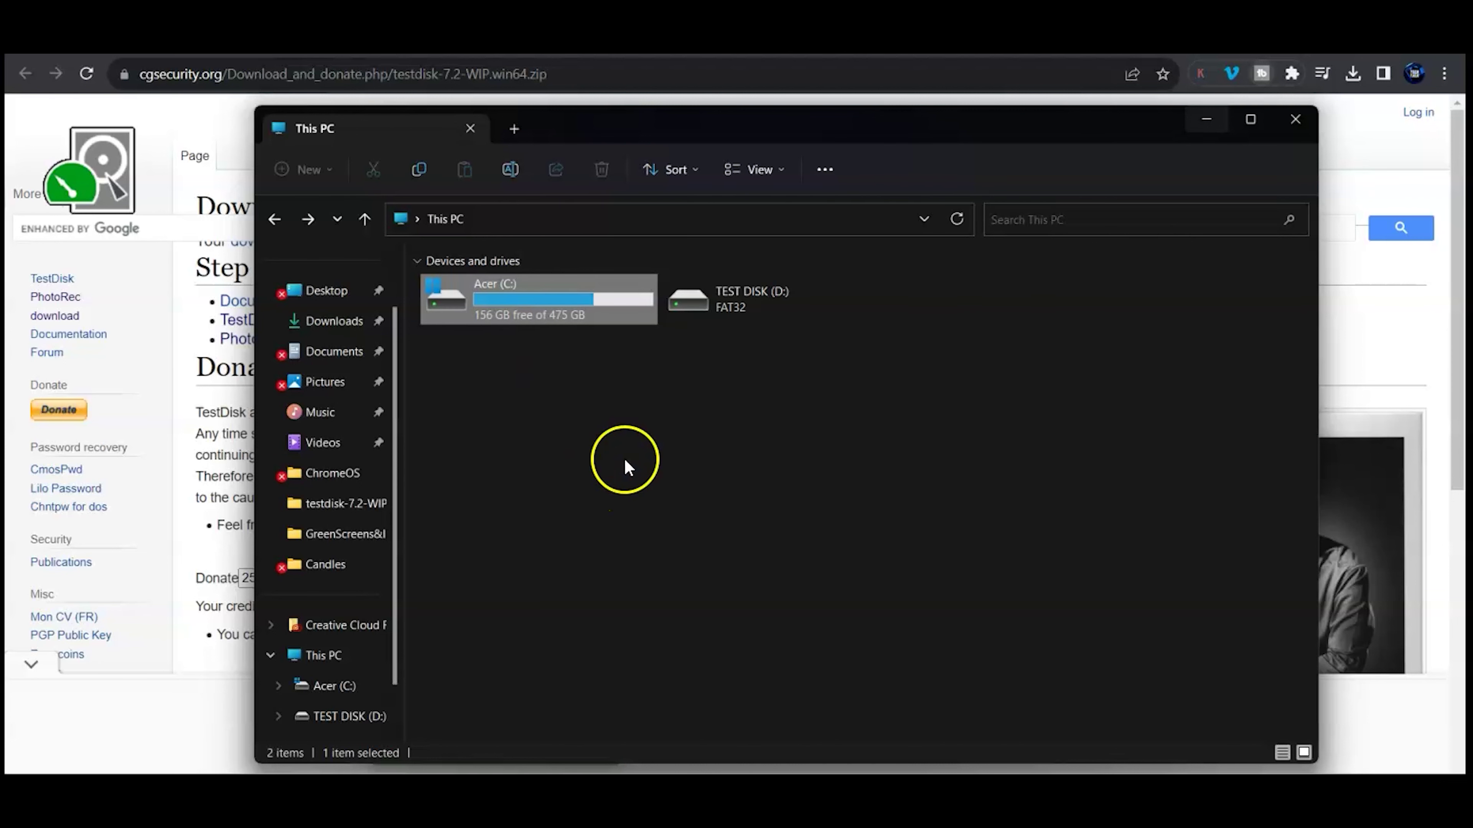
Open C:\tmp\testdisk-7.2-WIP and select photorec_win among its 46 items.
click(338, 510)
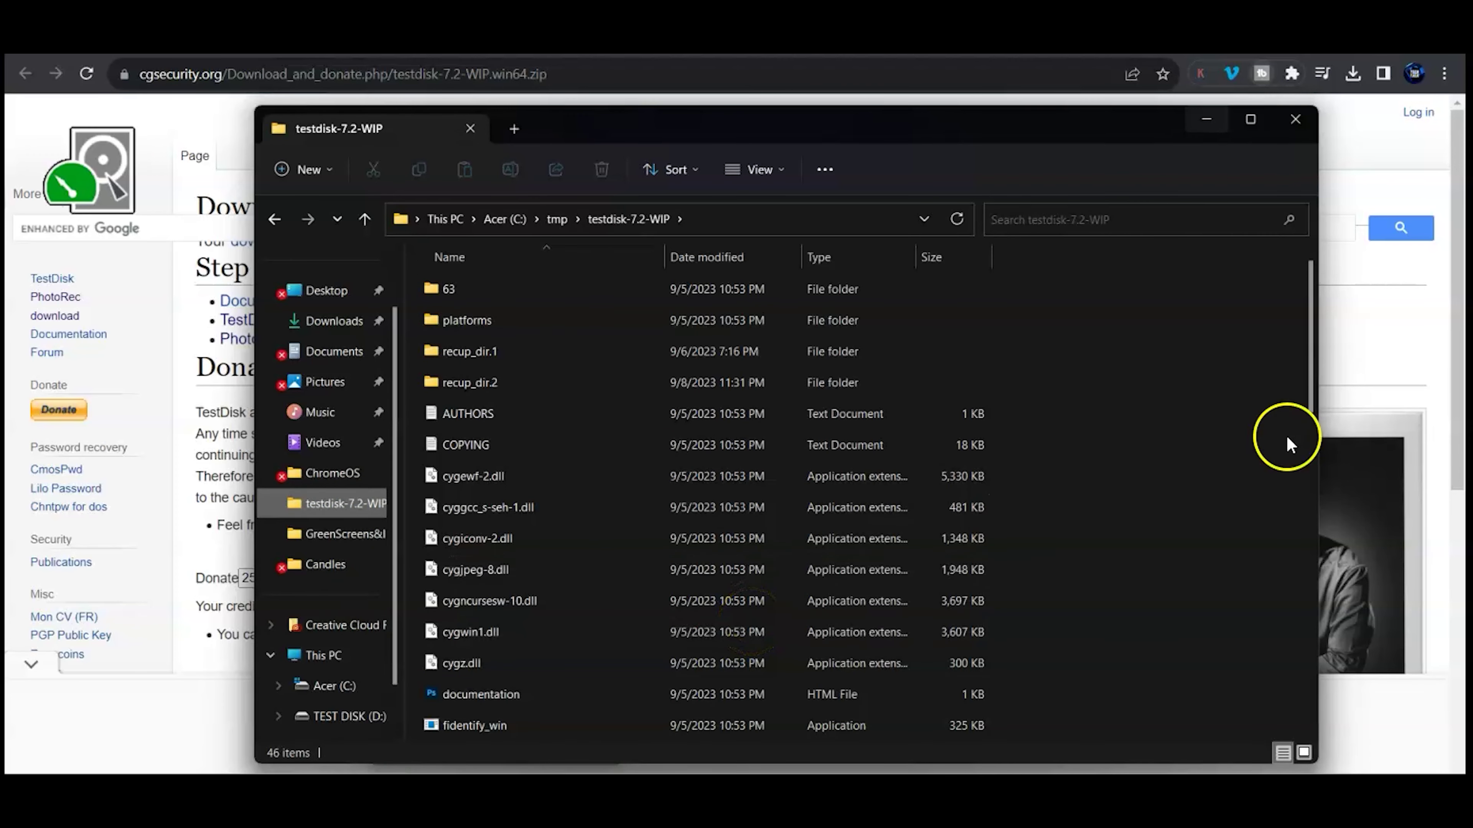
drag(1312, 334, 1327, 492)
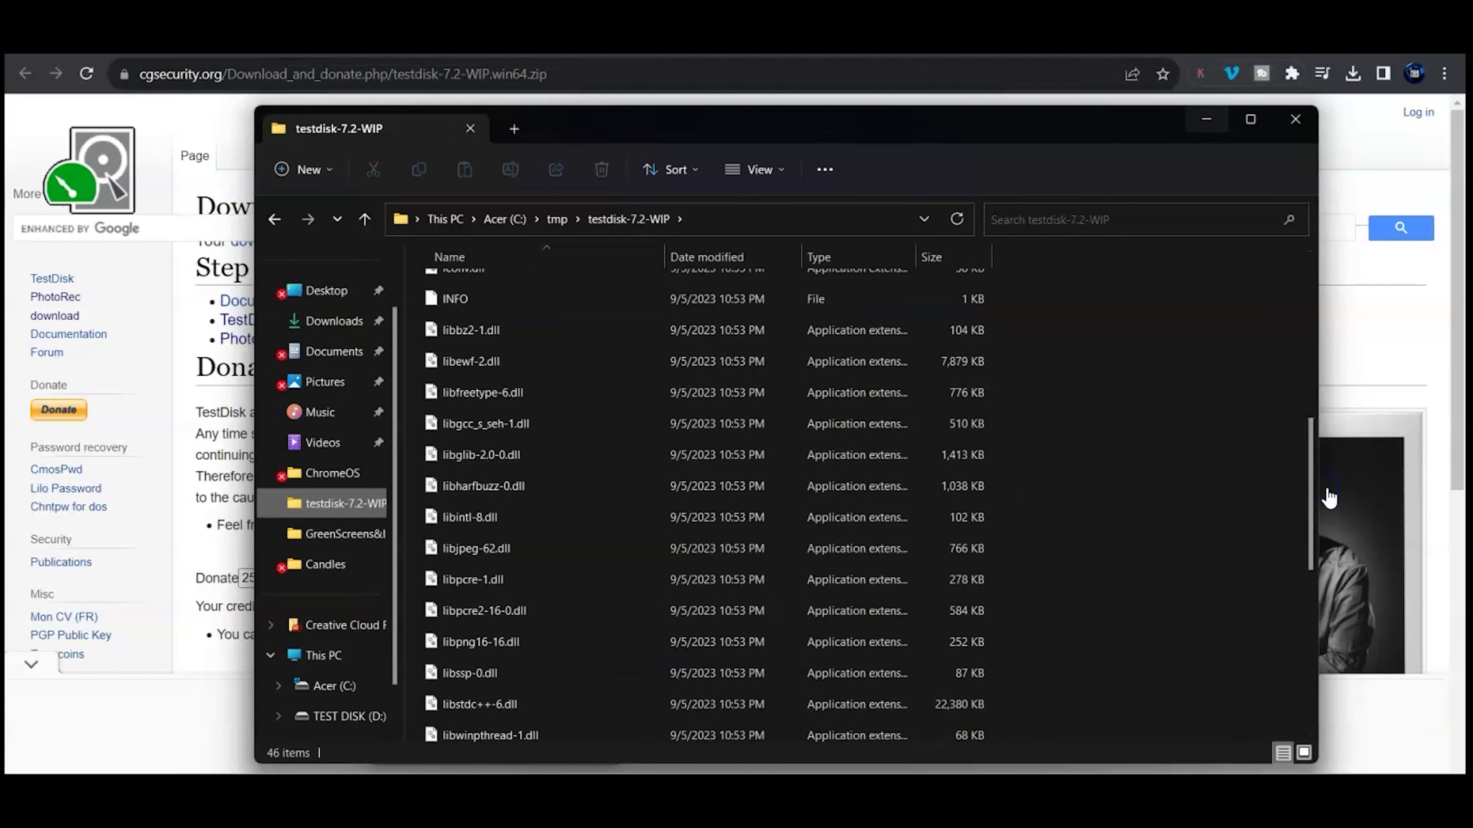
click(1308, 477)
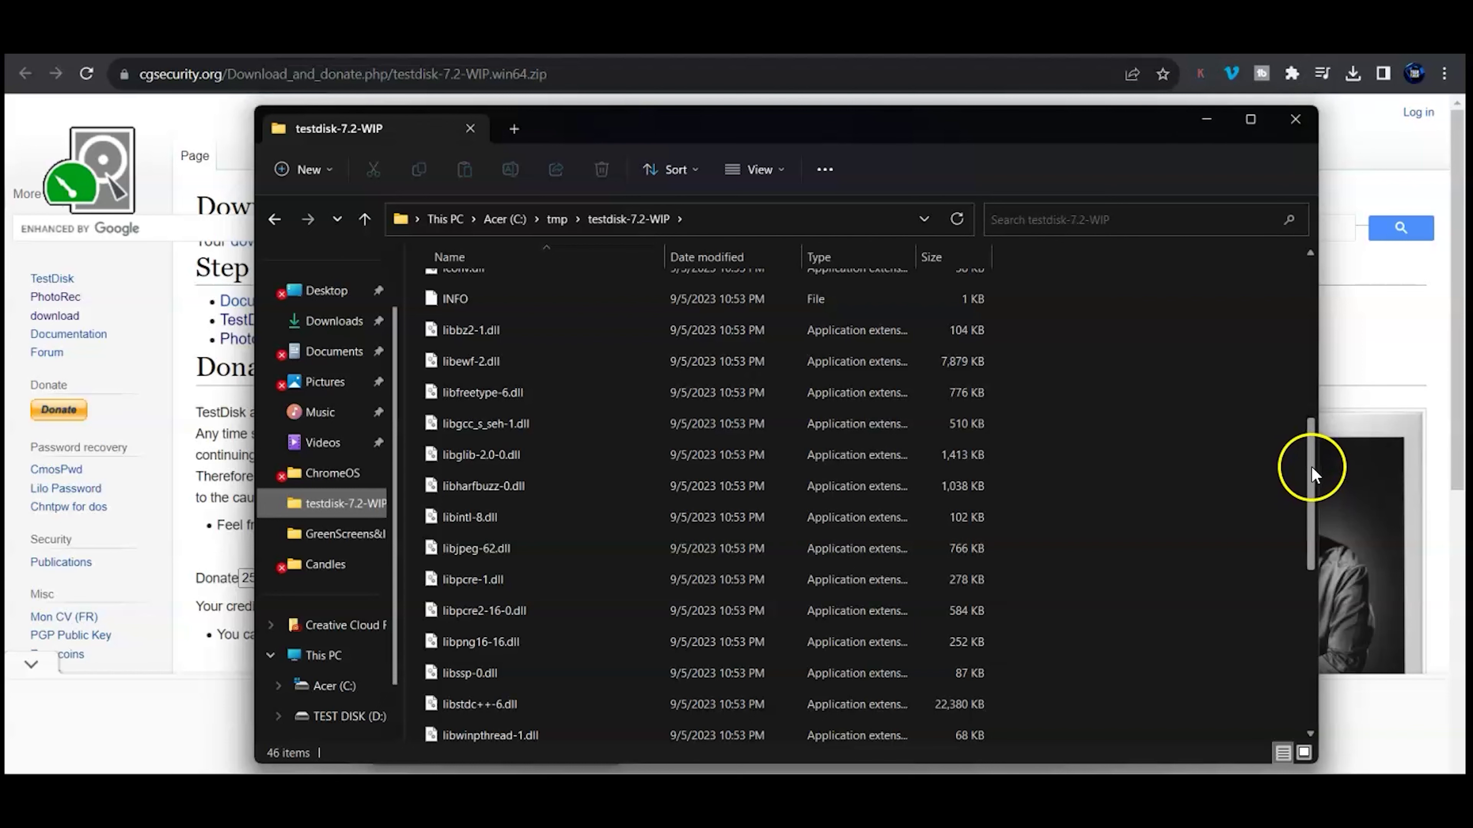
drag(1311, 466, 1310, 487)
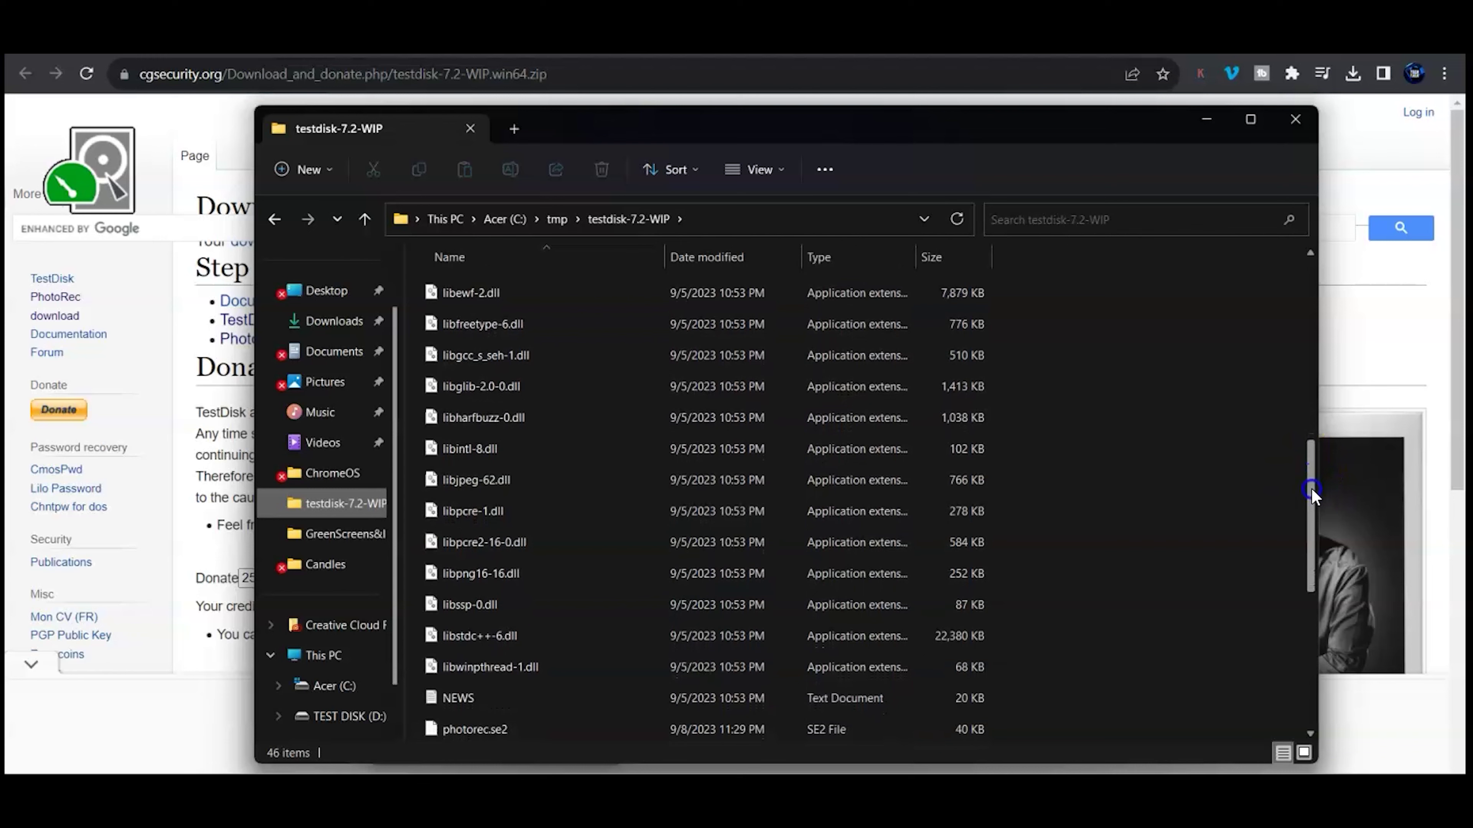
drag(1310, 488, 1319, 537)
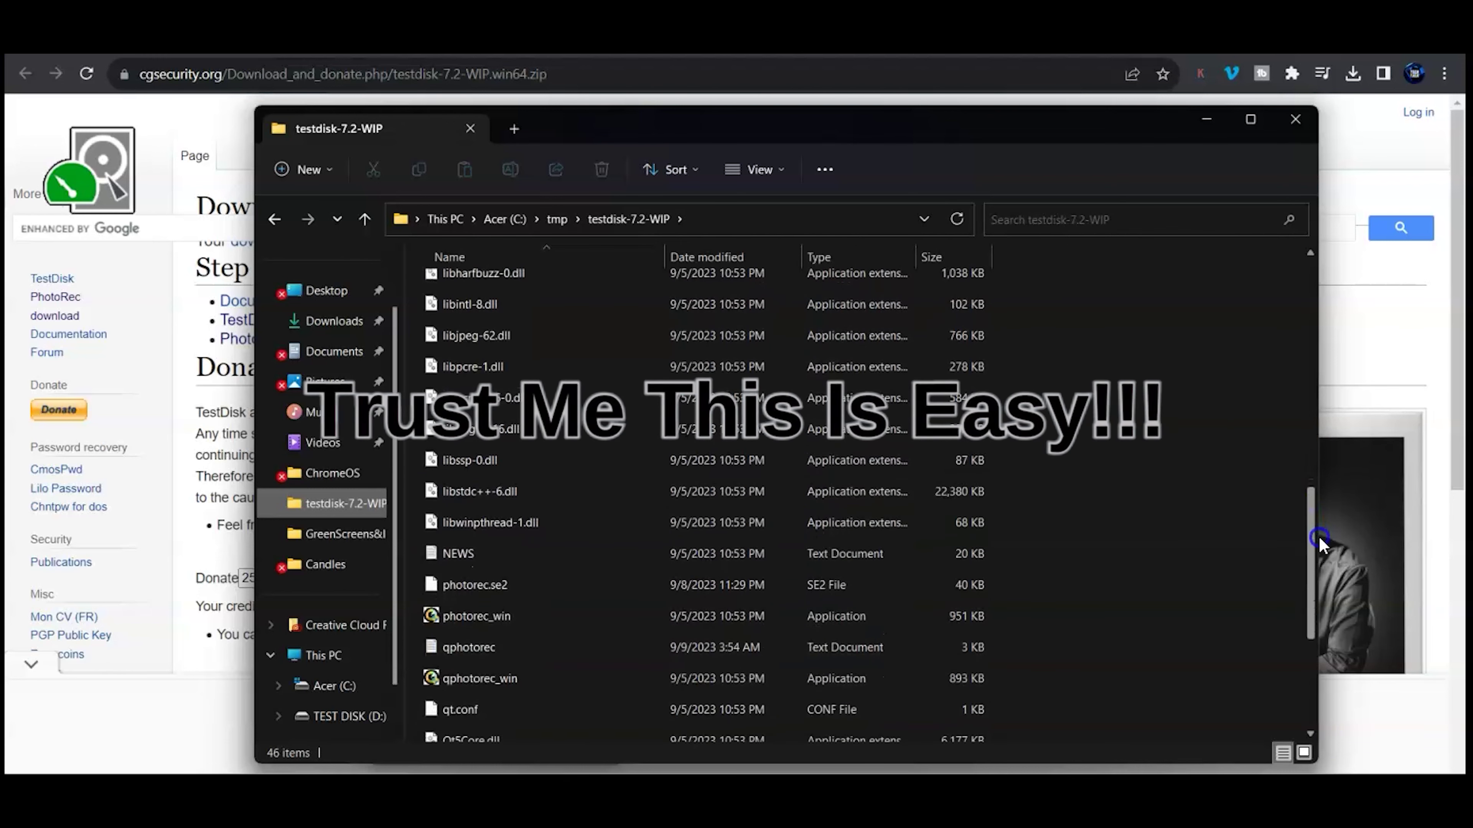
drag(1318, 536, 1317, 576)
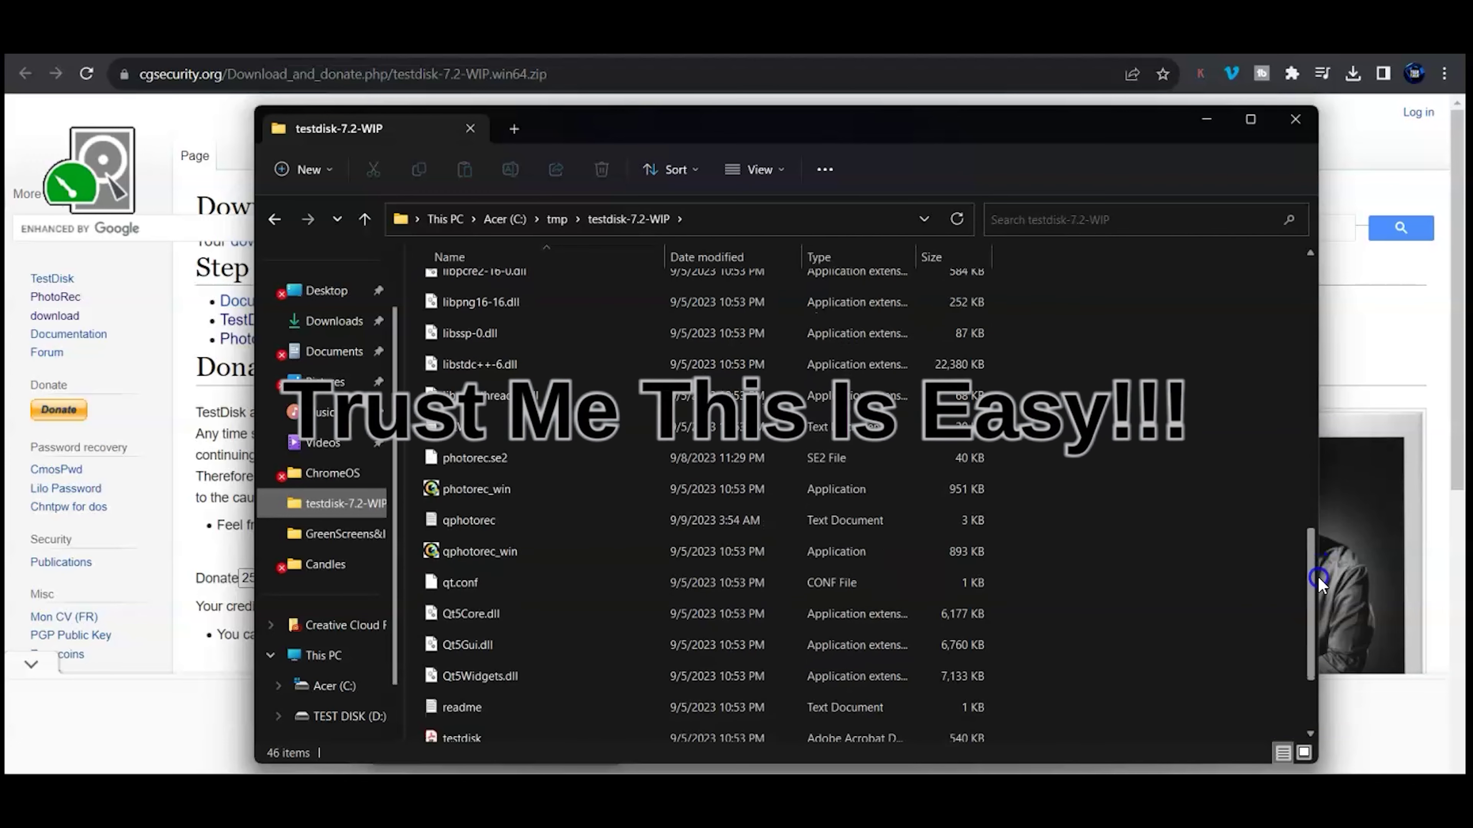
click(511, 489)
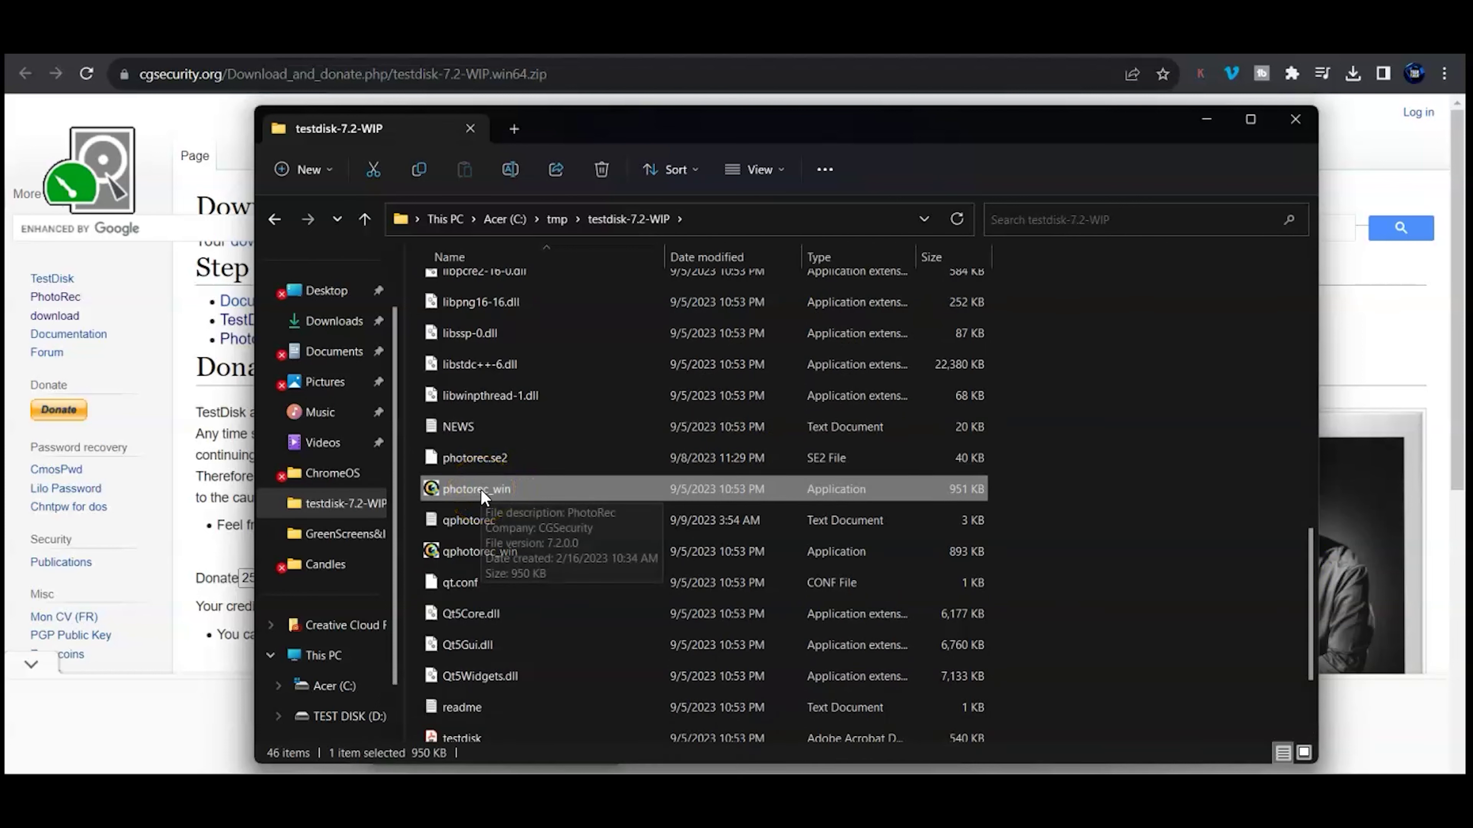
double_click(469, 487)
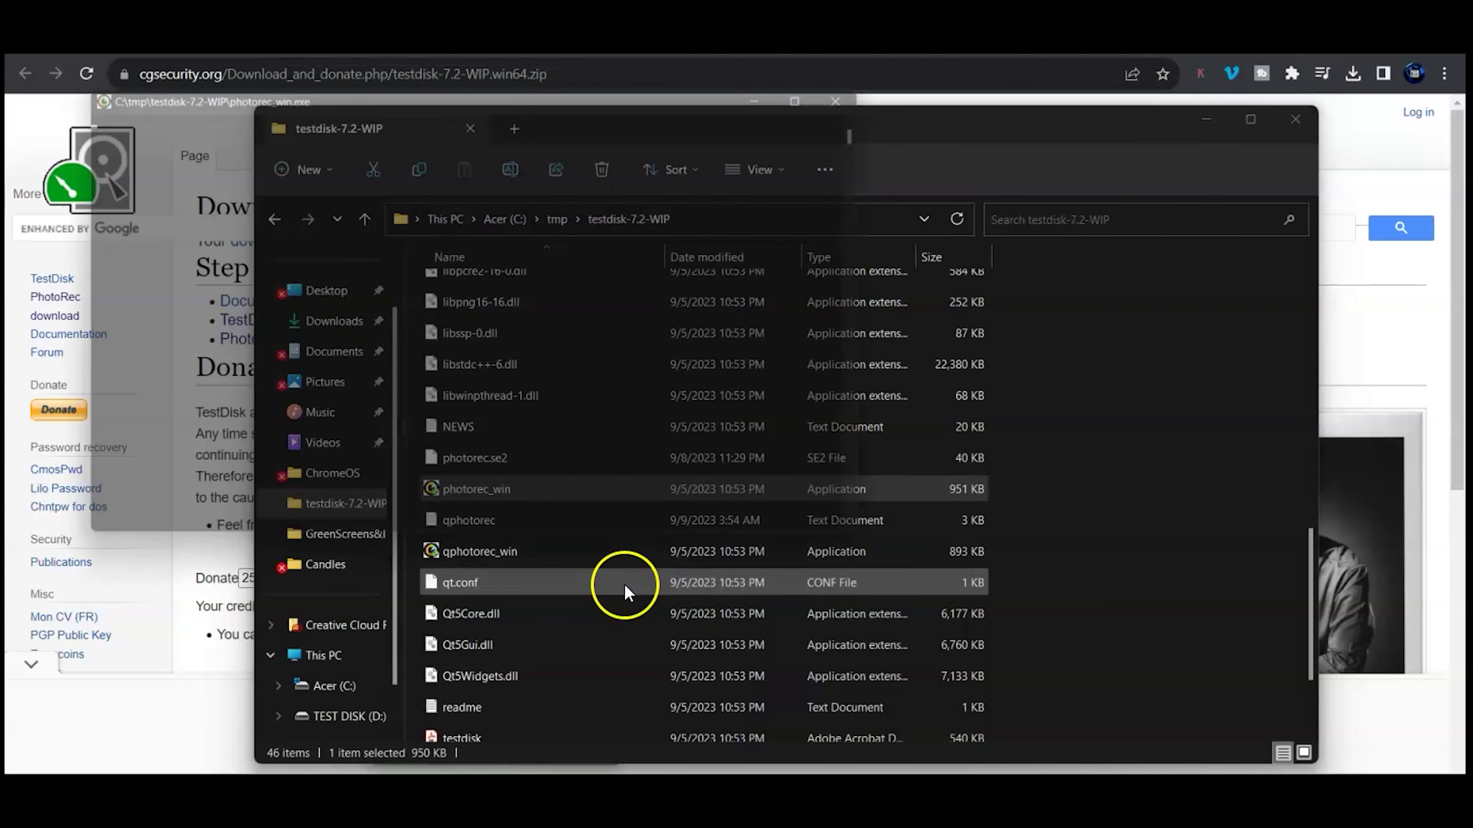
drag(491, 82, 810, 201)
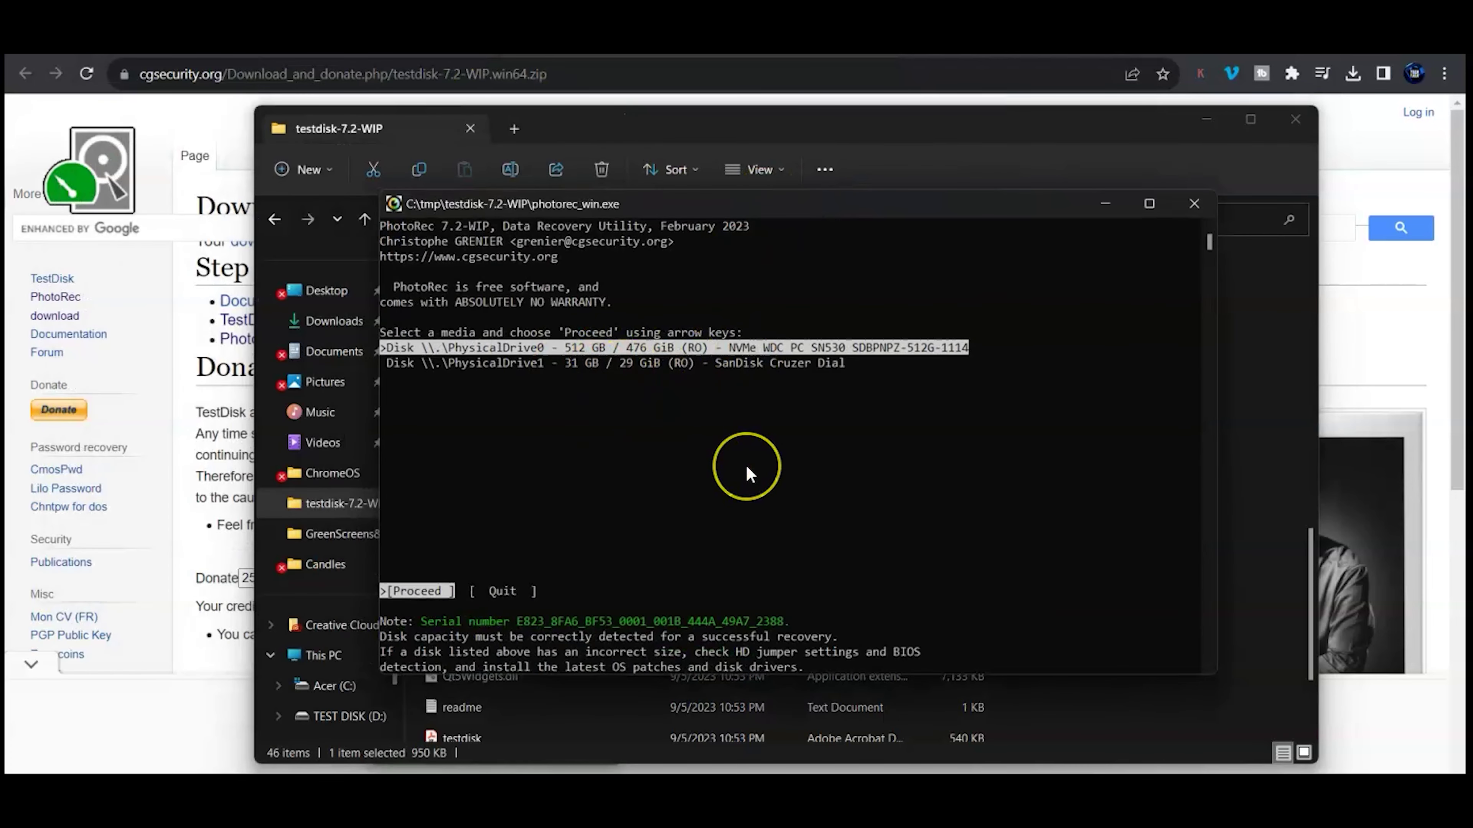
key(Down)
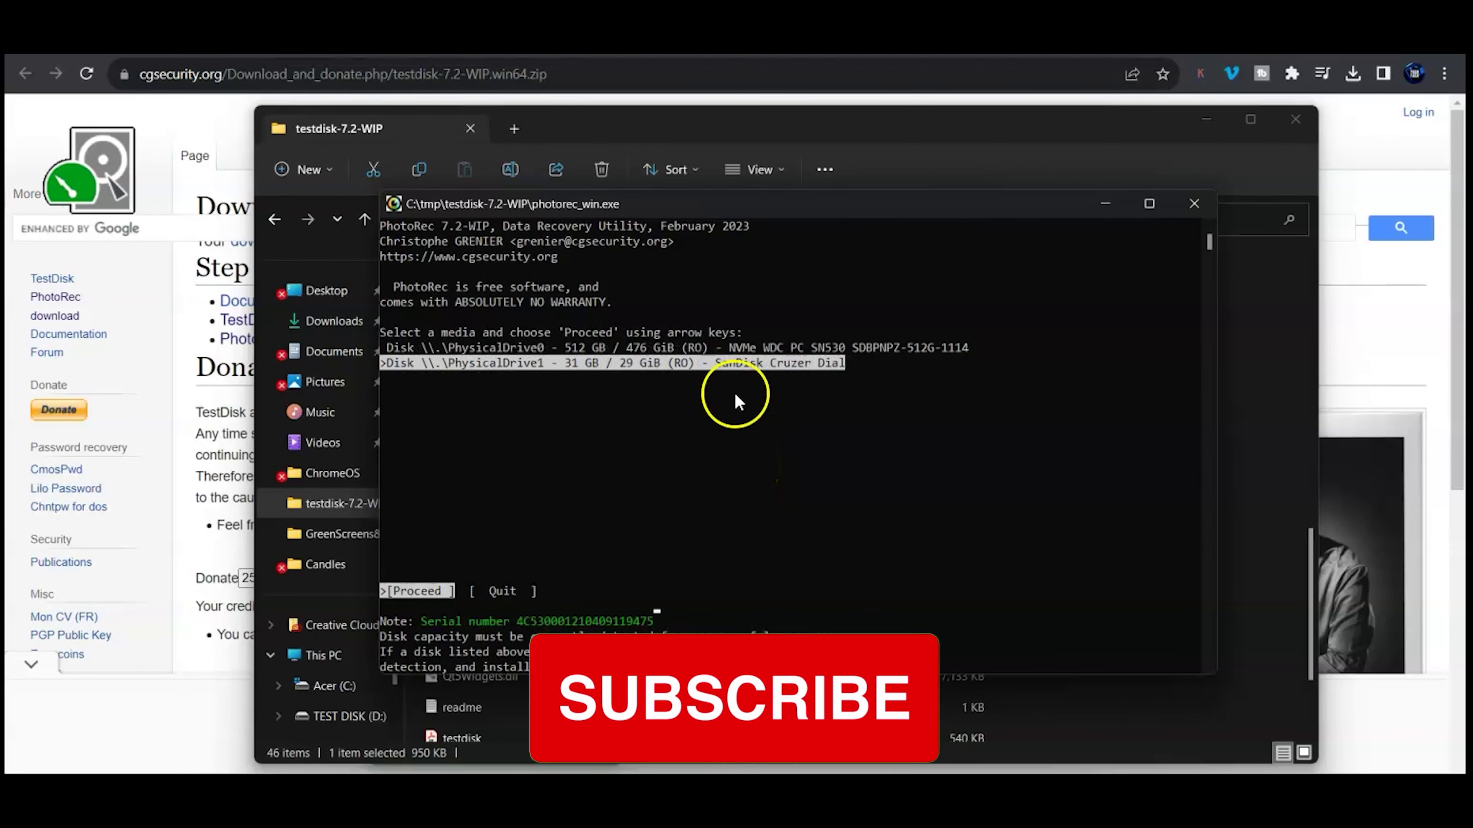
click(1193, 204)
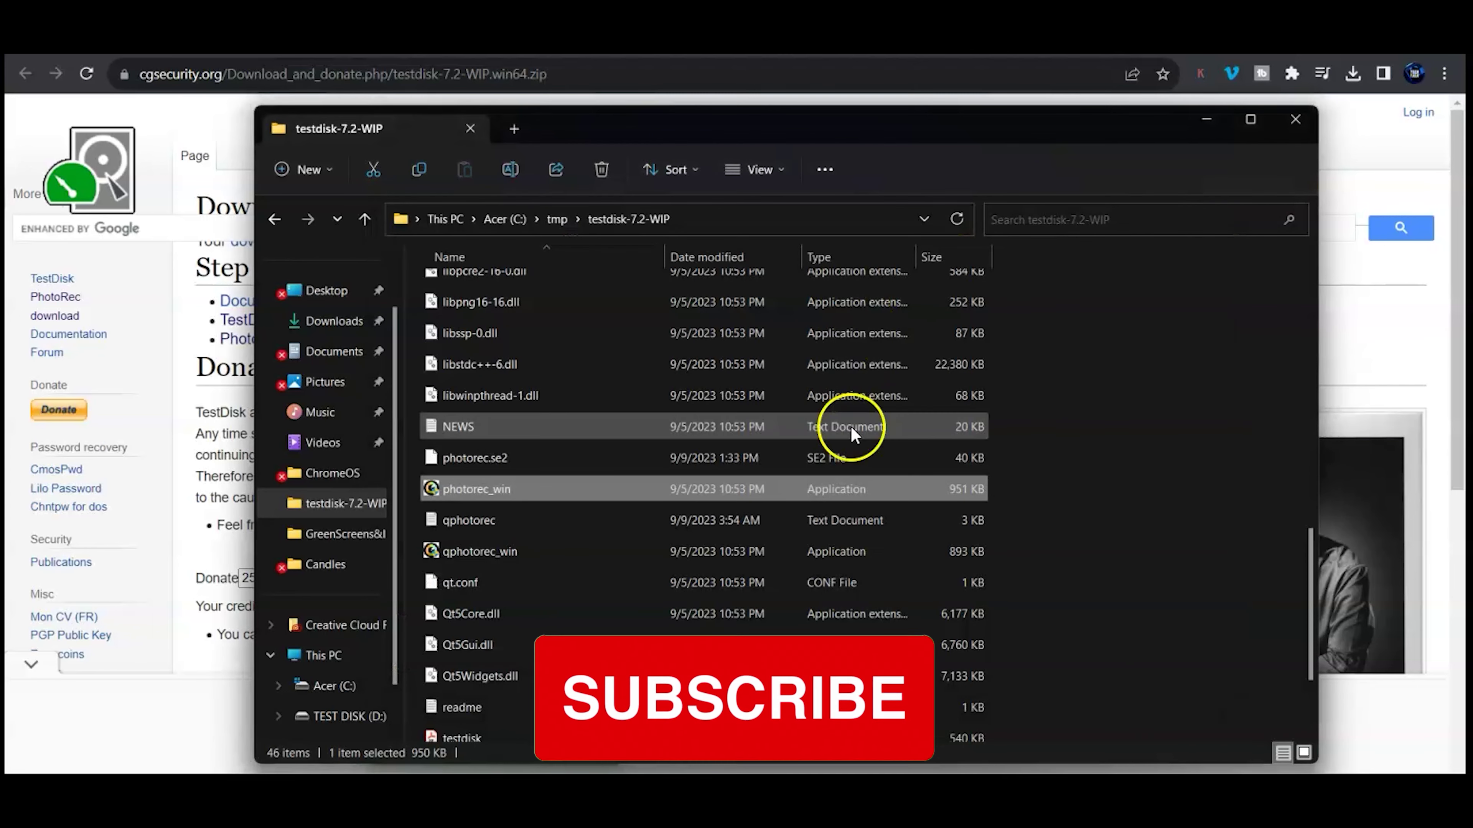
click(492, 548)
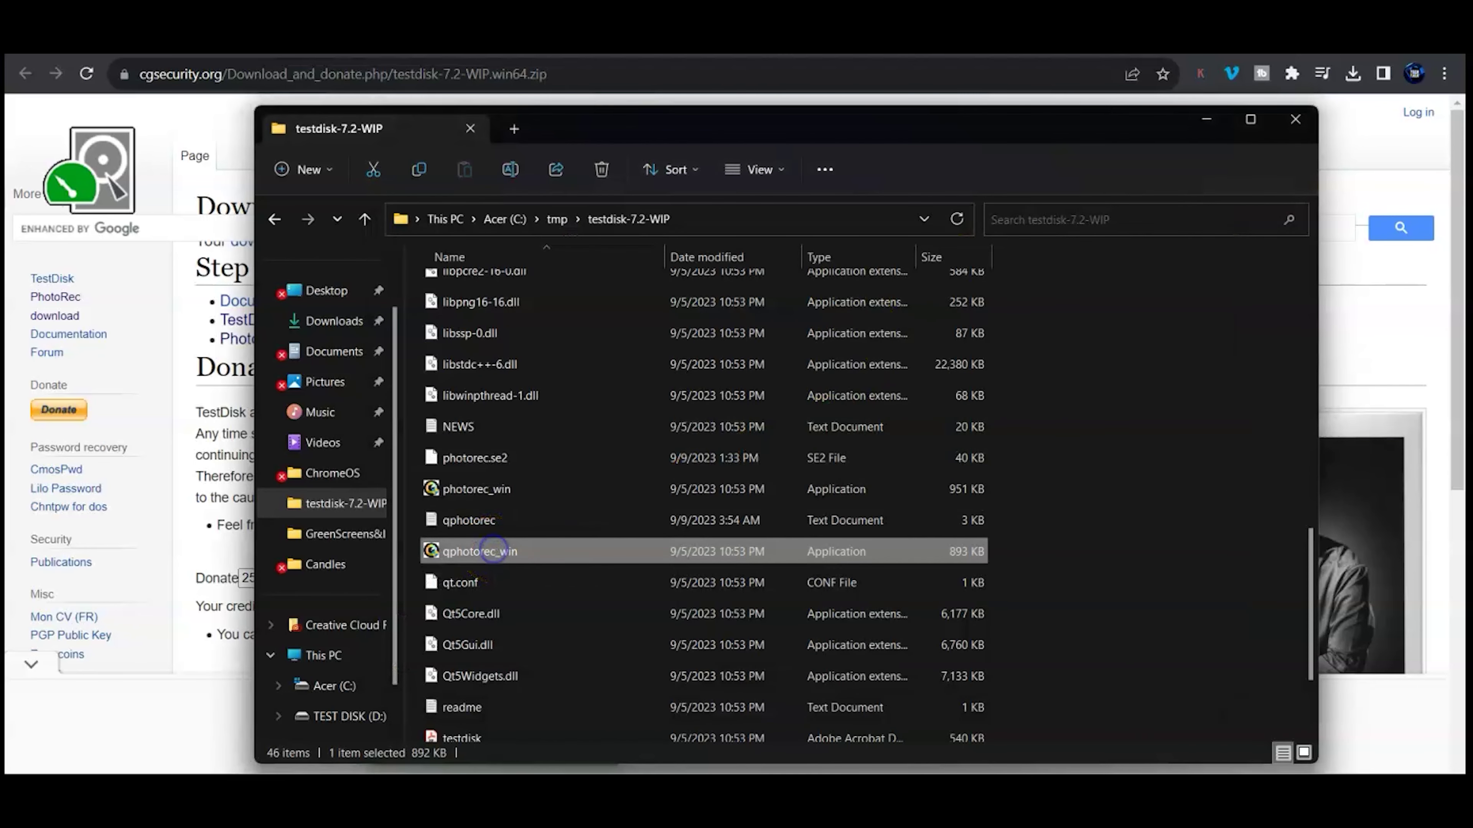
Launch QPhotoRec, pick the whole 31 GB SanDisk Cruzer Dial disk, and view File Formats.
double_click(580, 587)
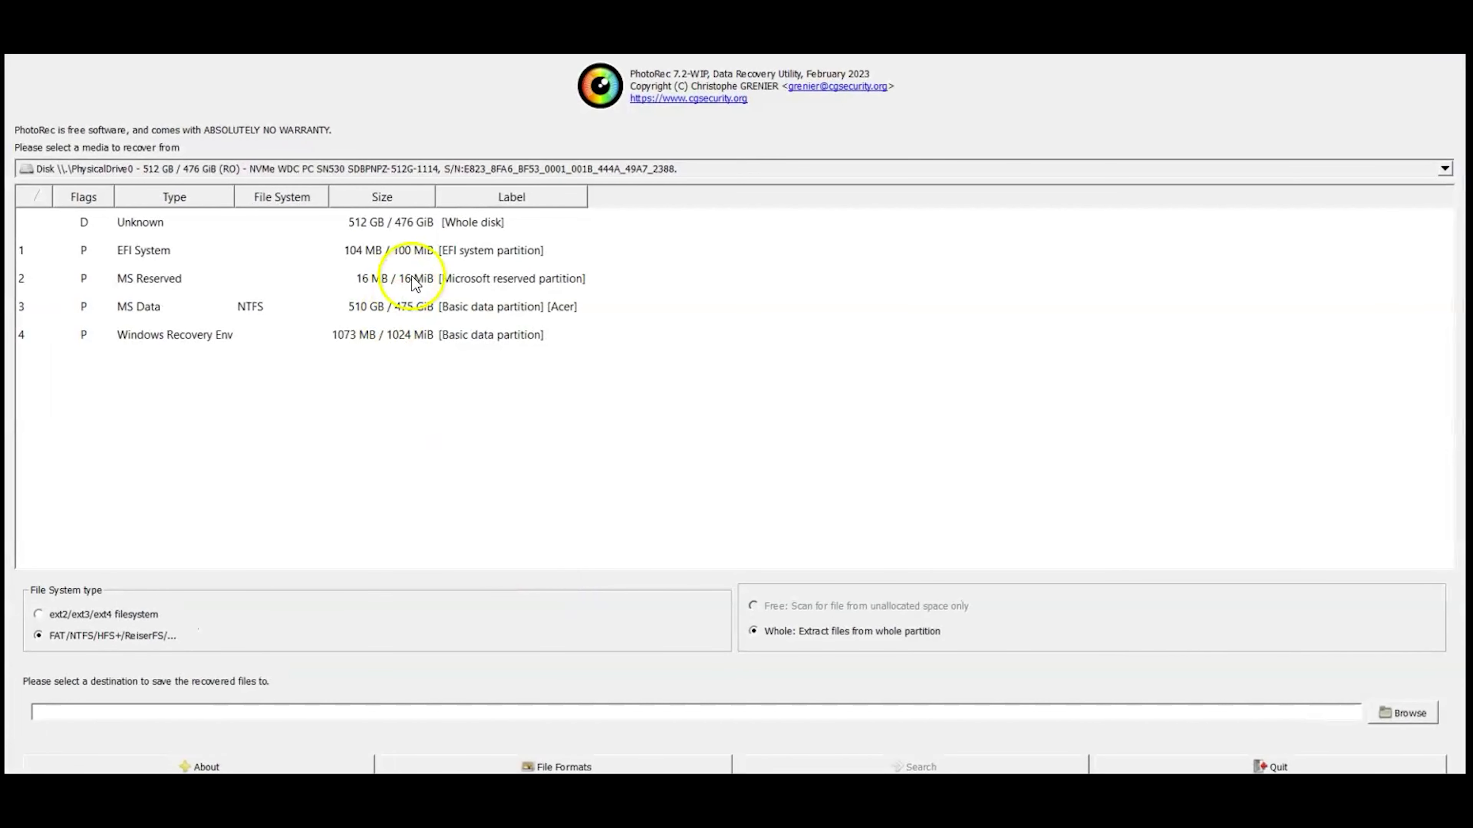
click(23, 170)
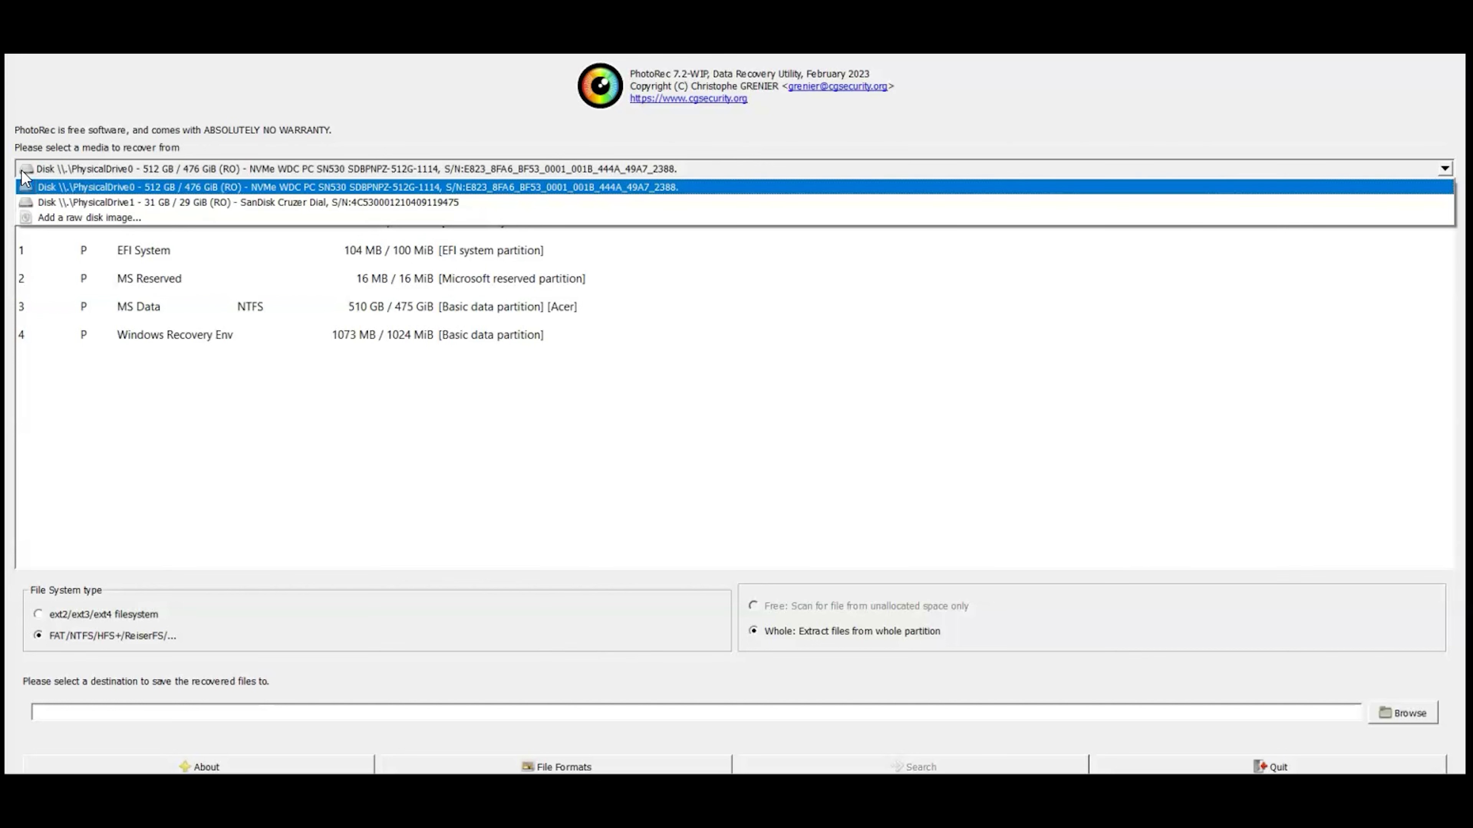
click(145, 209)
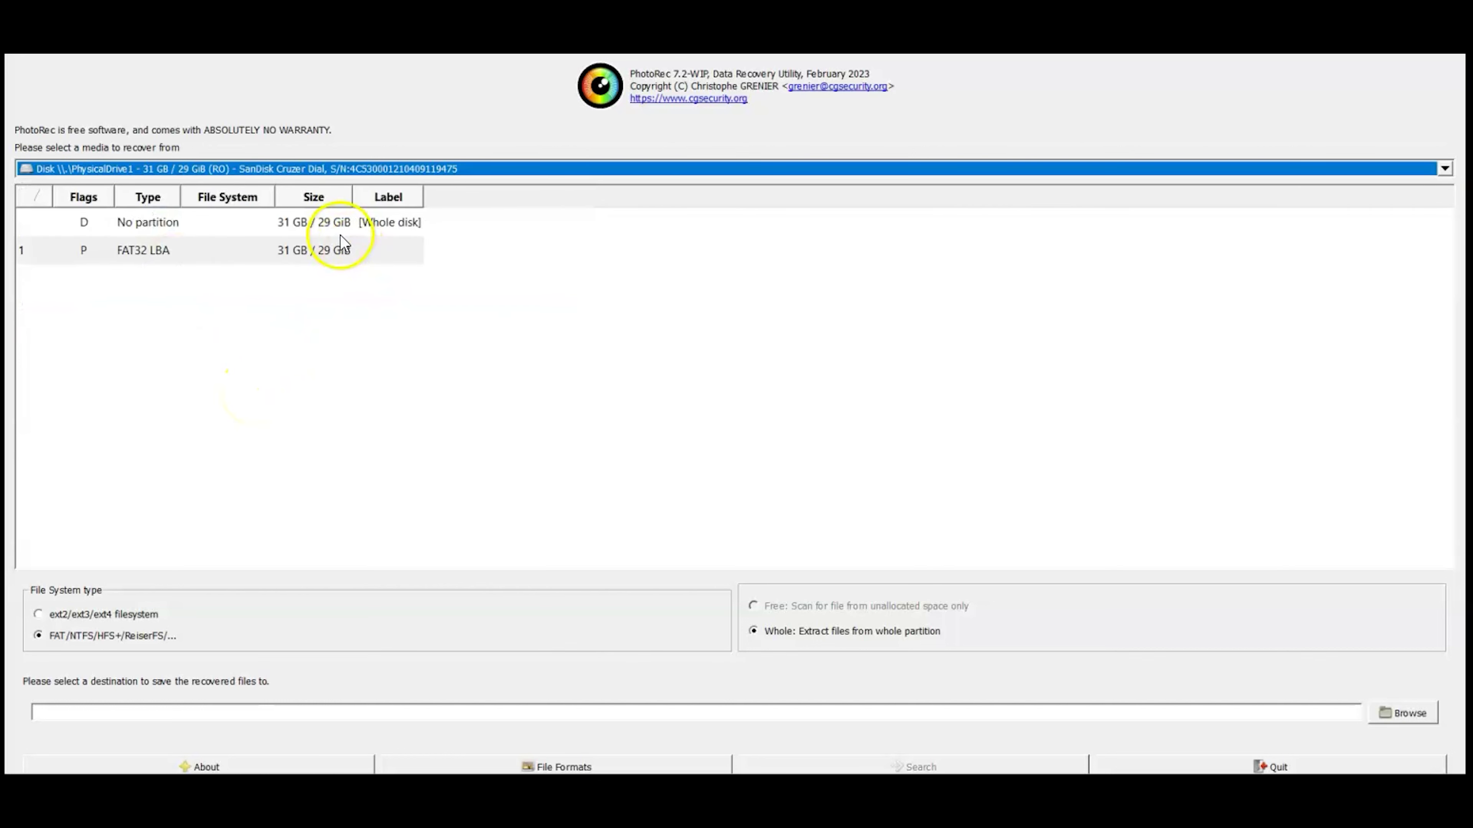
click(360, 226)
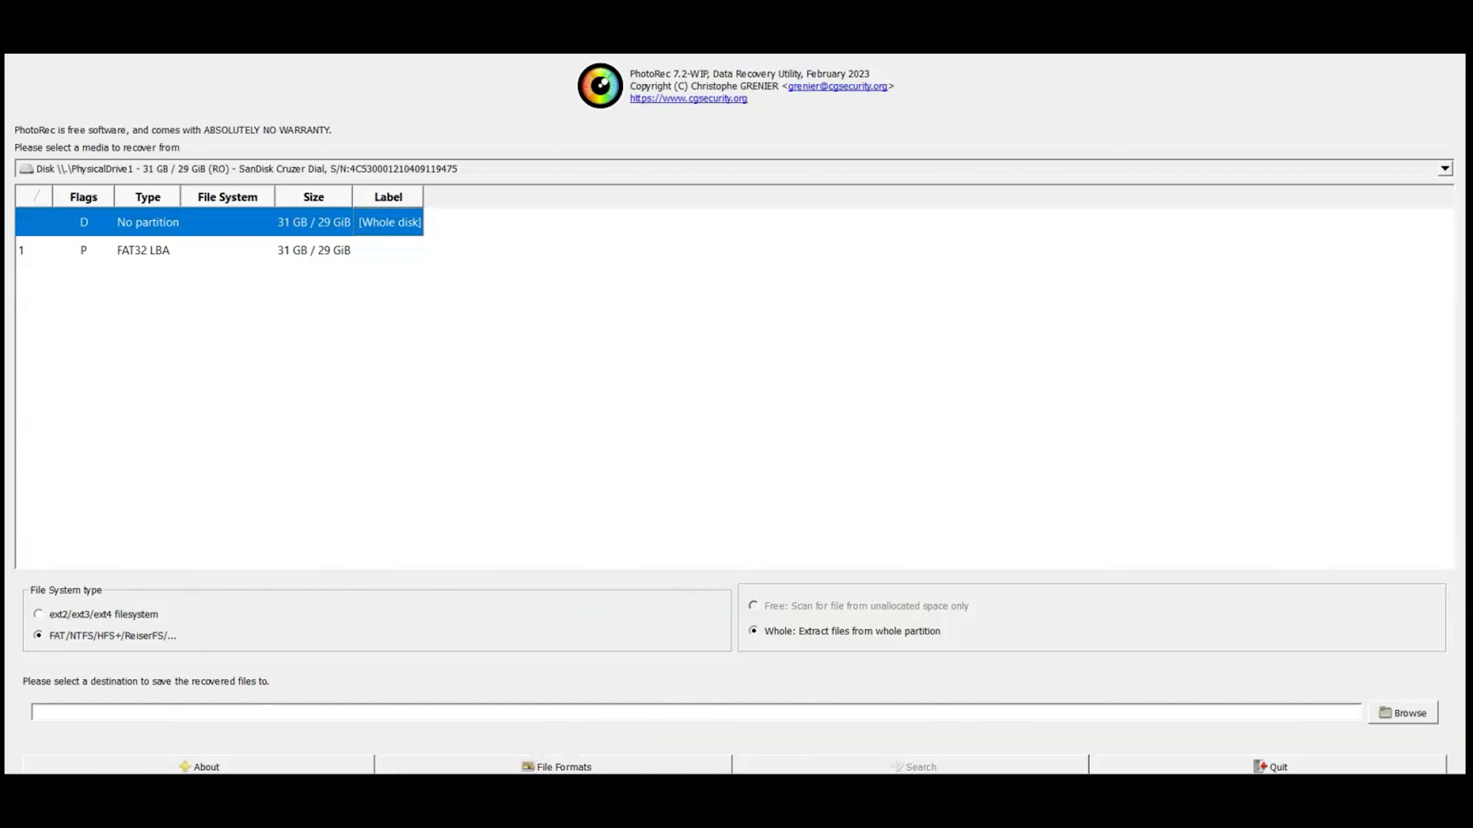
click(609, 769)
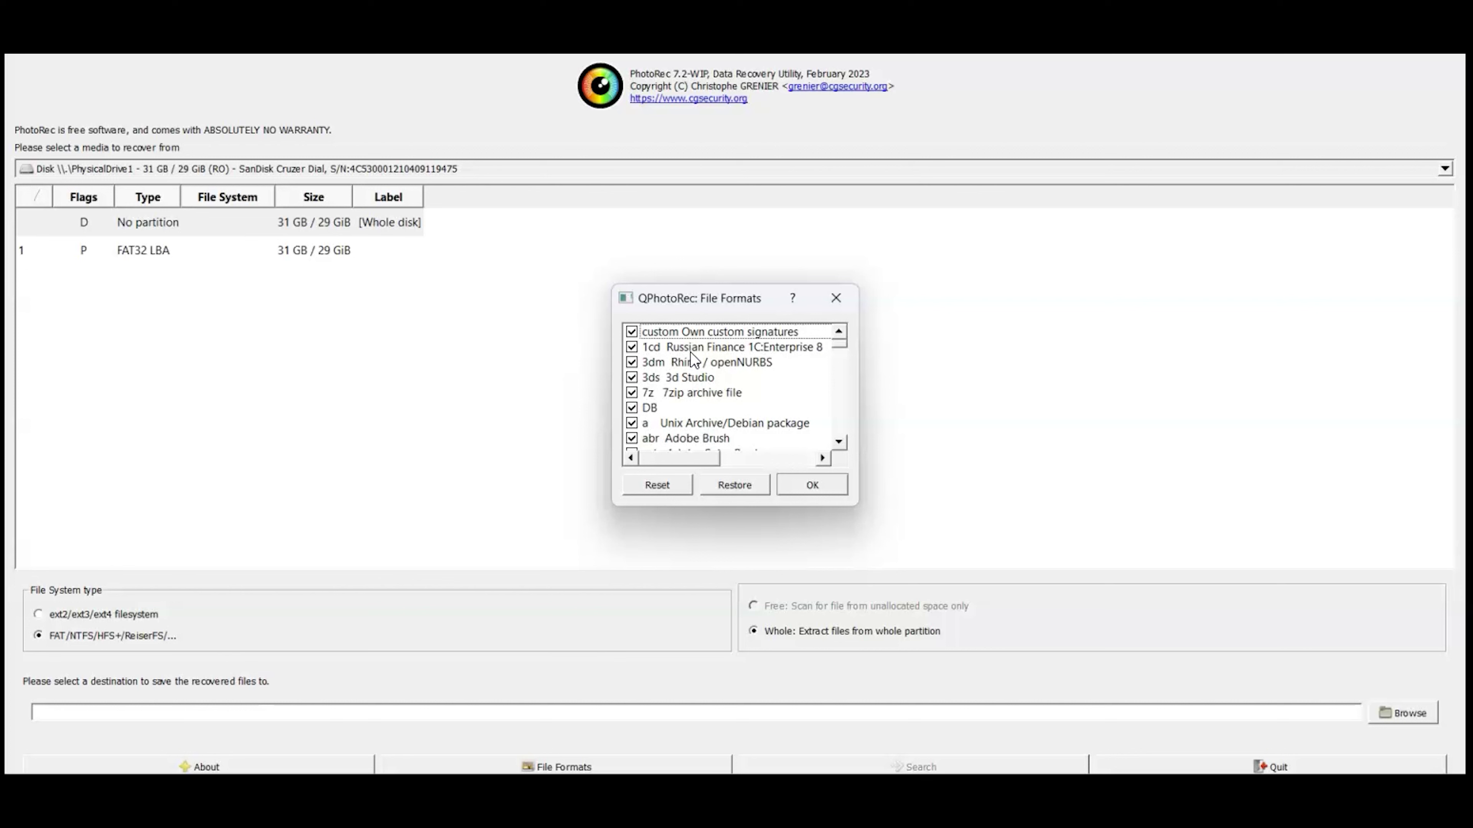
Reset the File Formats list so no format is ticked, then scroll through it.
click(668, 485)
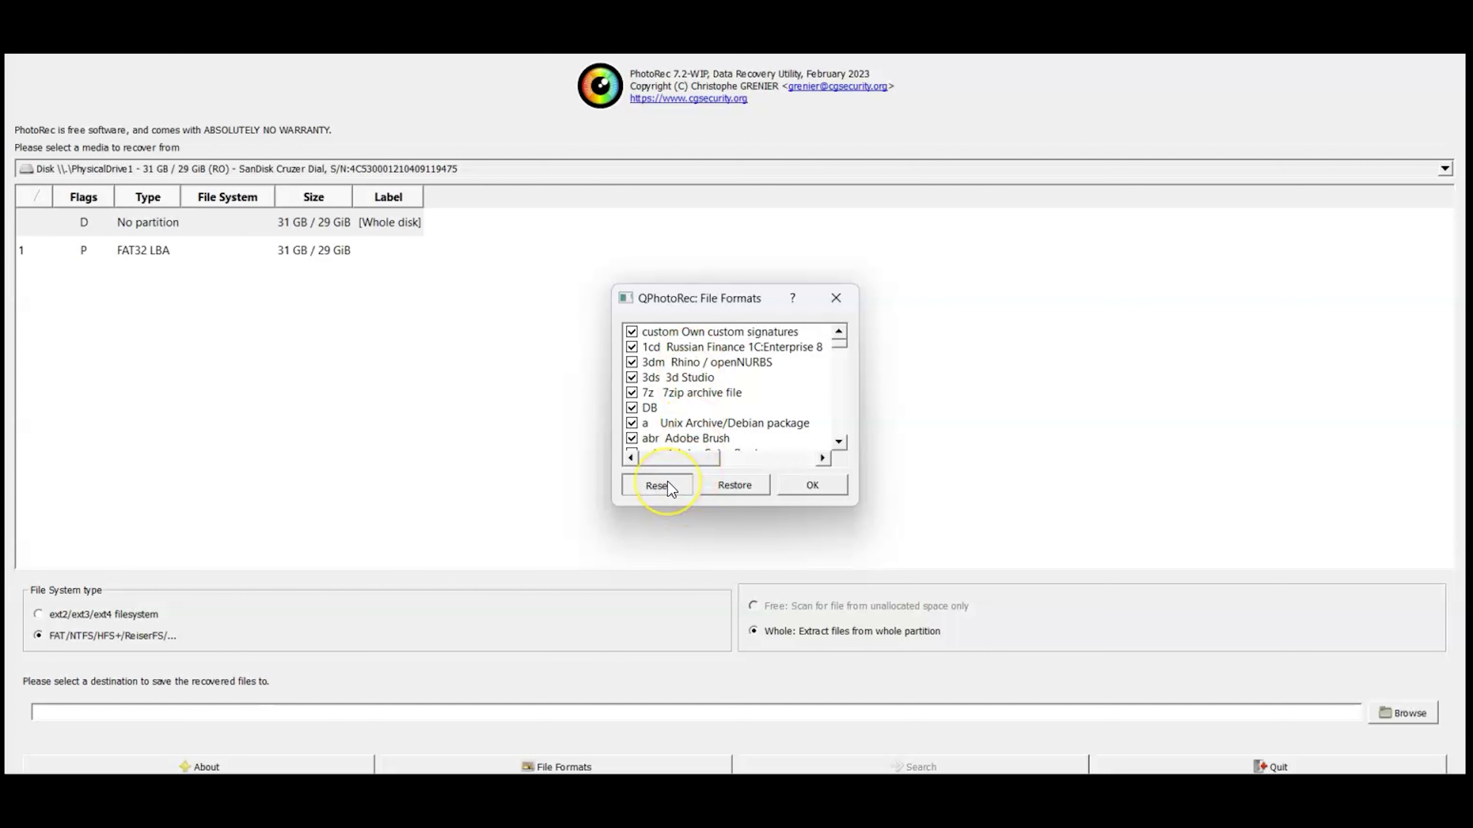
click(843, 347)
drag(842, 347, 844, 439)
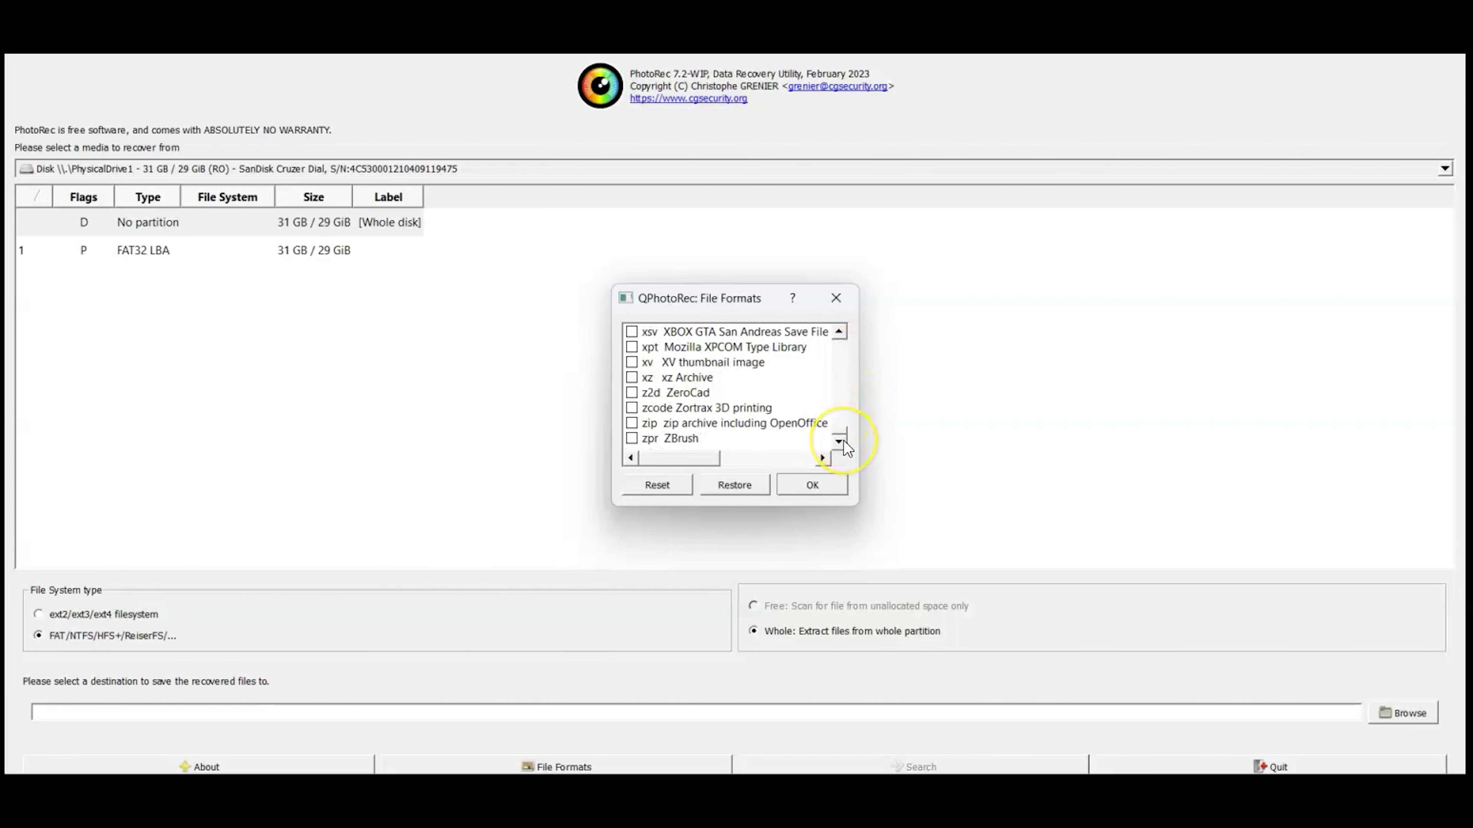
click(840, 335)
click(840, 336)
click(840, 334)
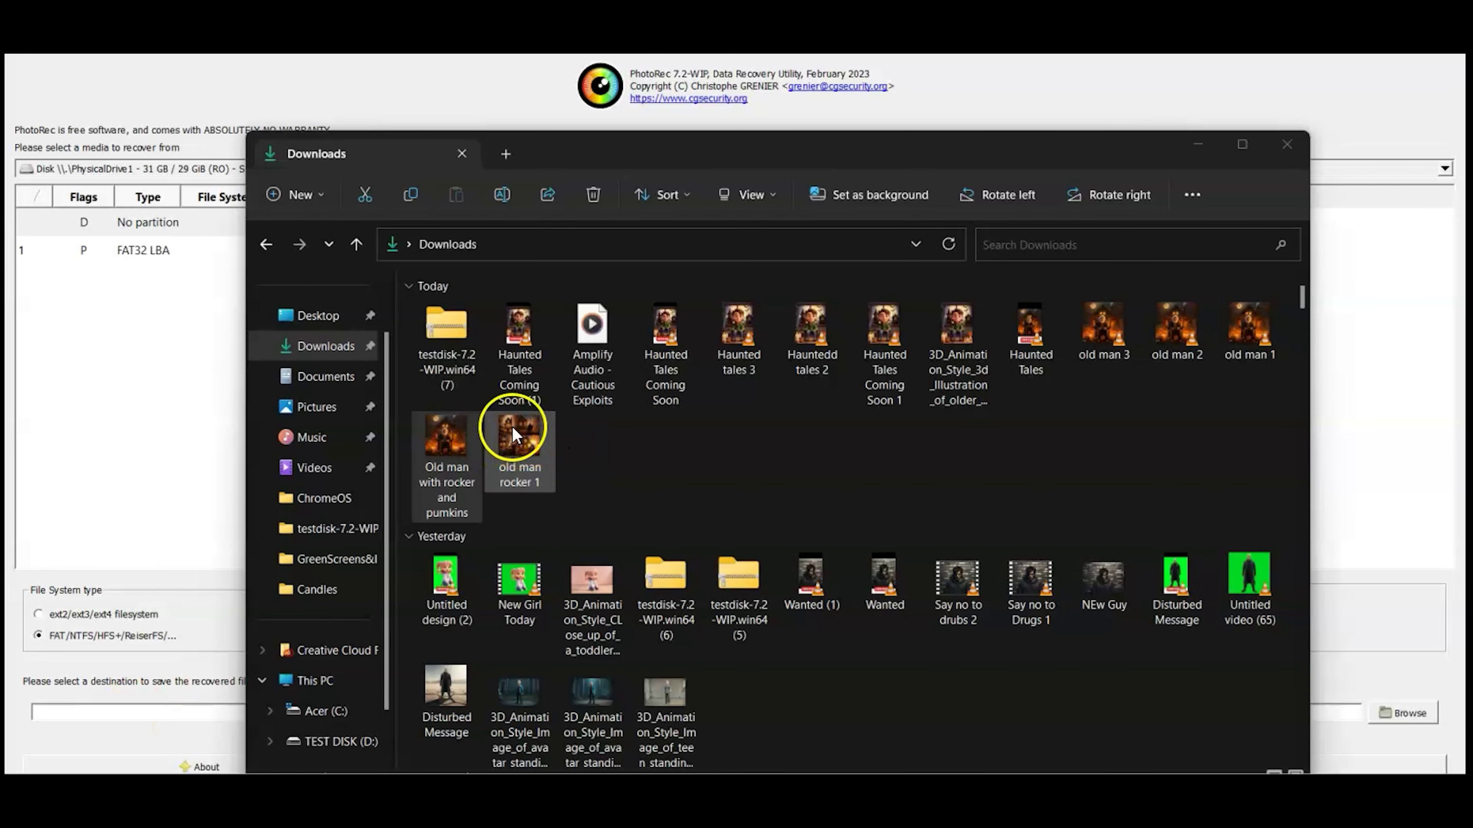
Open Properties of 'old man rocker 1' to confirm it is a 7.45 MB PNG file.
right_click(514, 436)
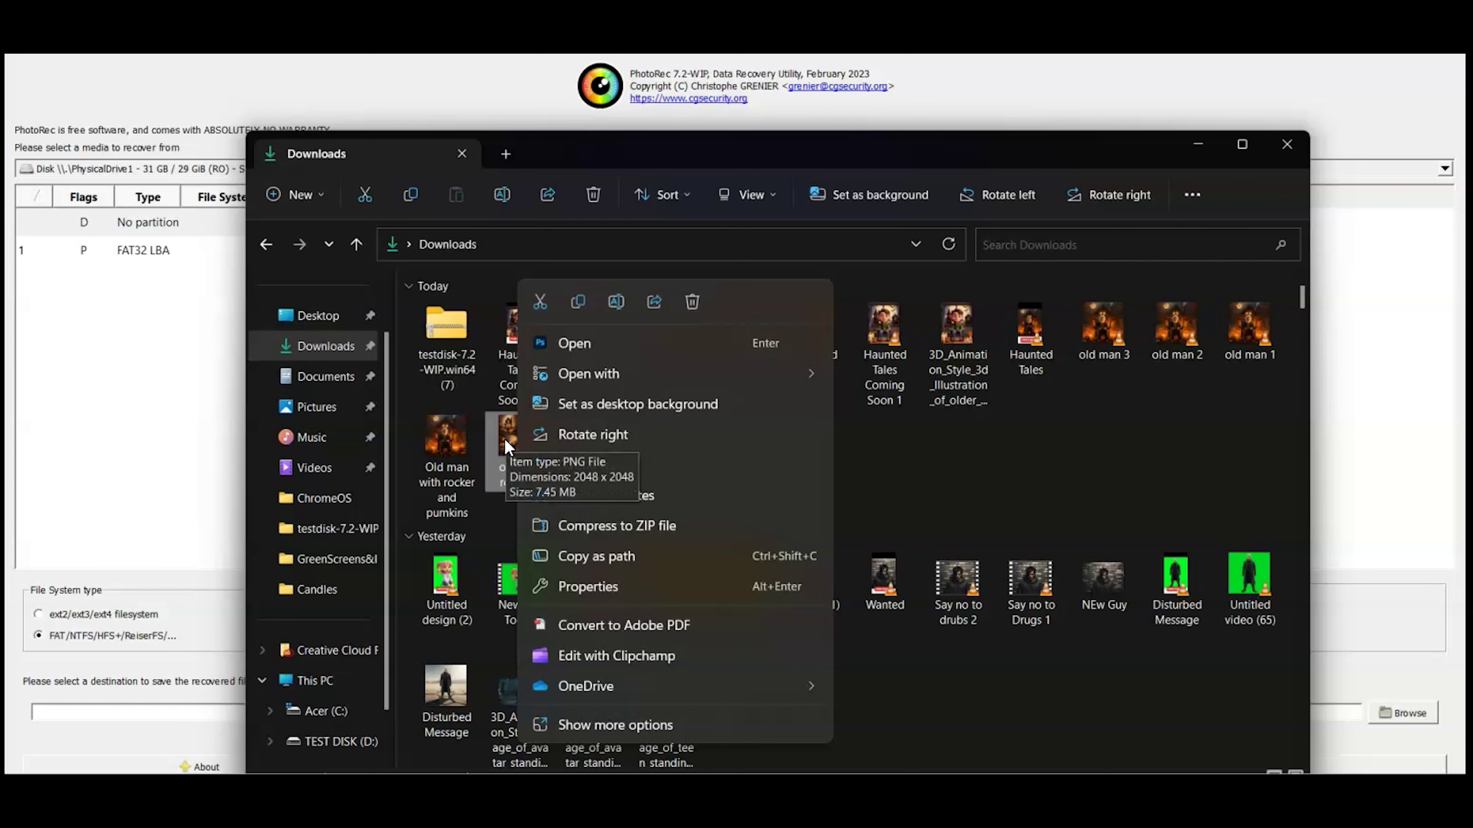
click(603, 726)
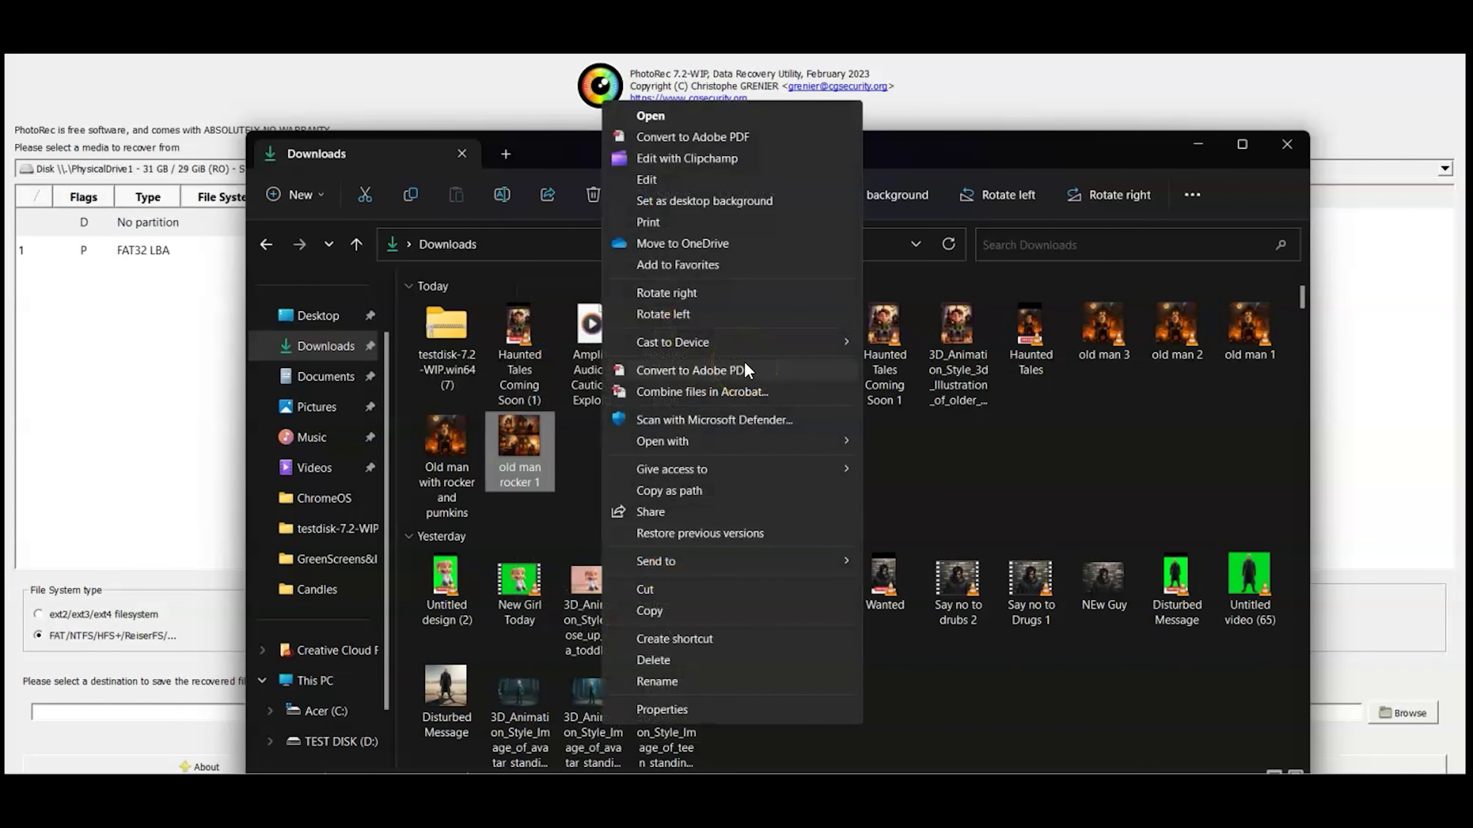
click(675, 709)
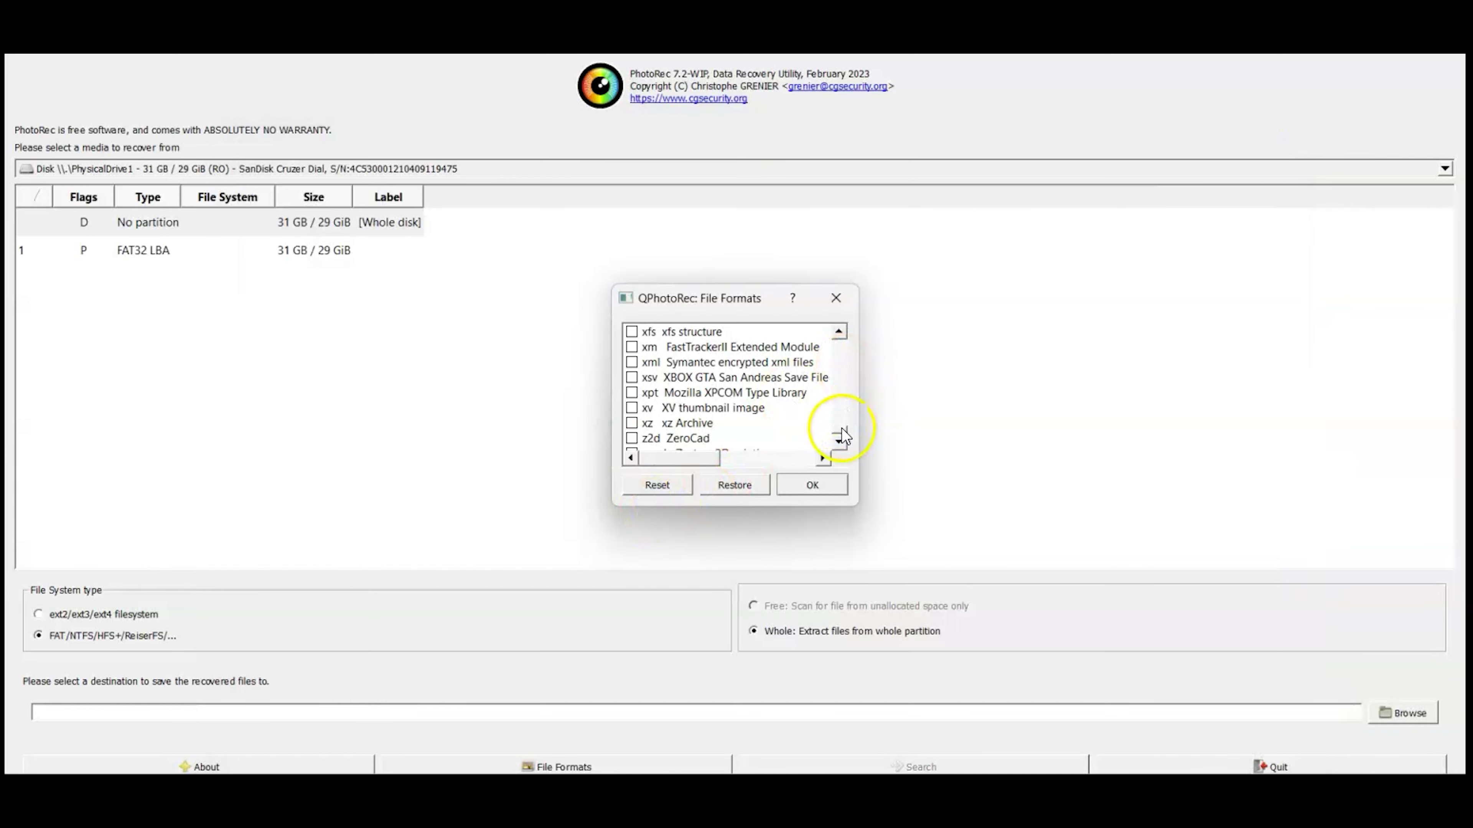
Limit recovery to PNG files only, then bring up the destination folder picker.
scroll(842, 427, down, 3)
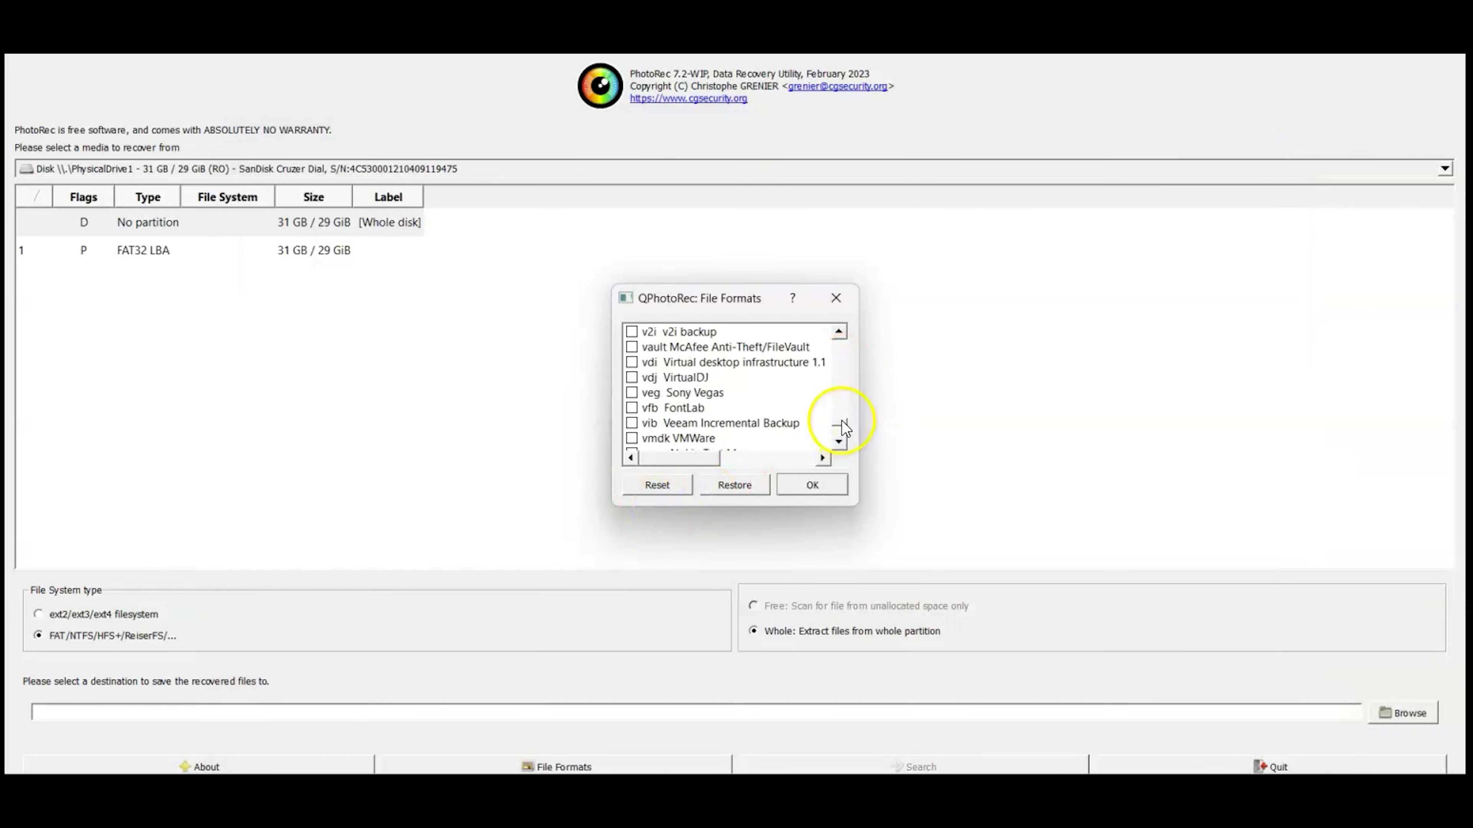
drag(841, 428, 845, 413)
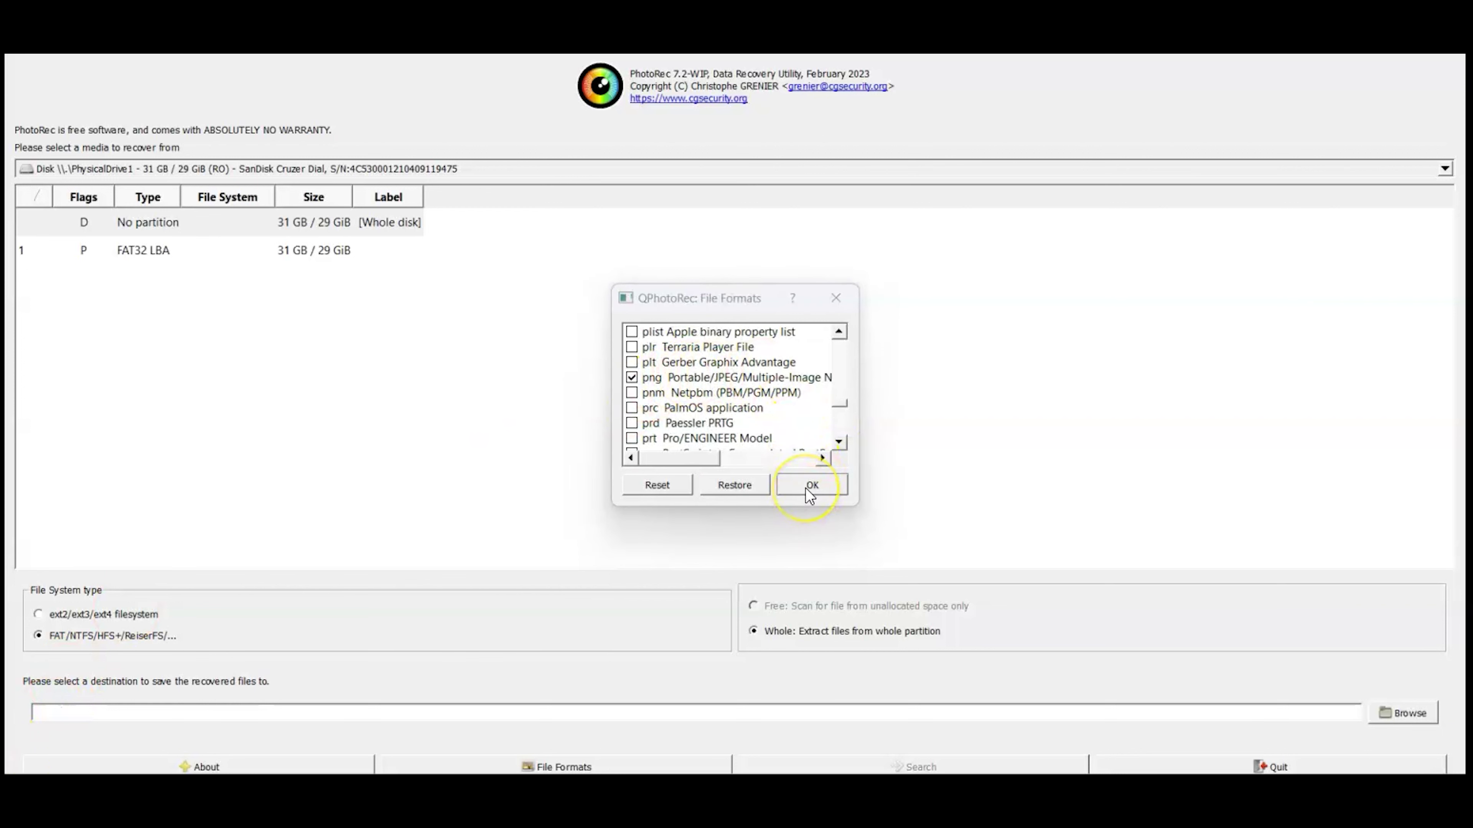
click(807, 488)
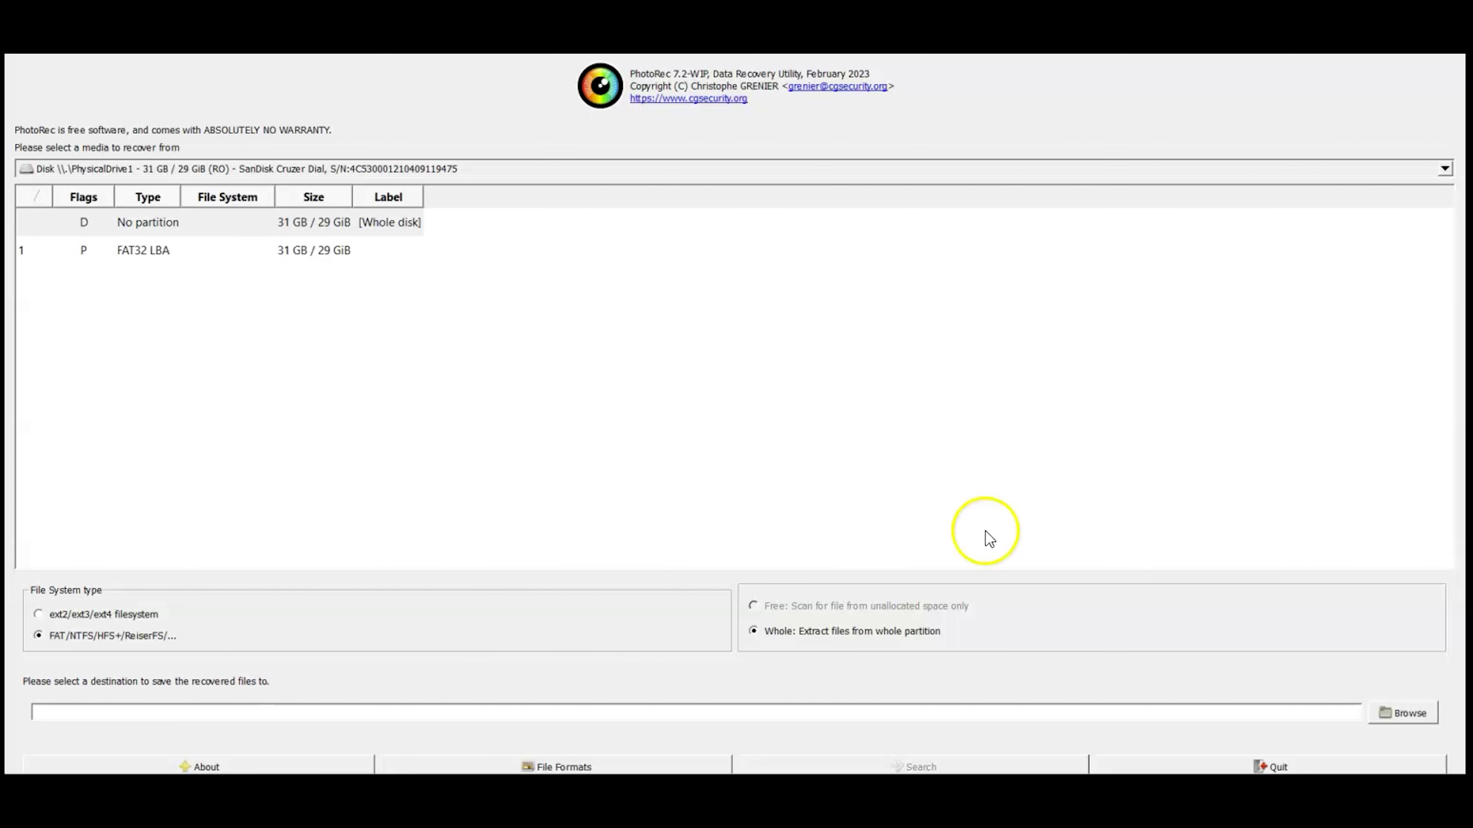
click(1396, 714)
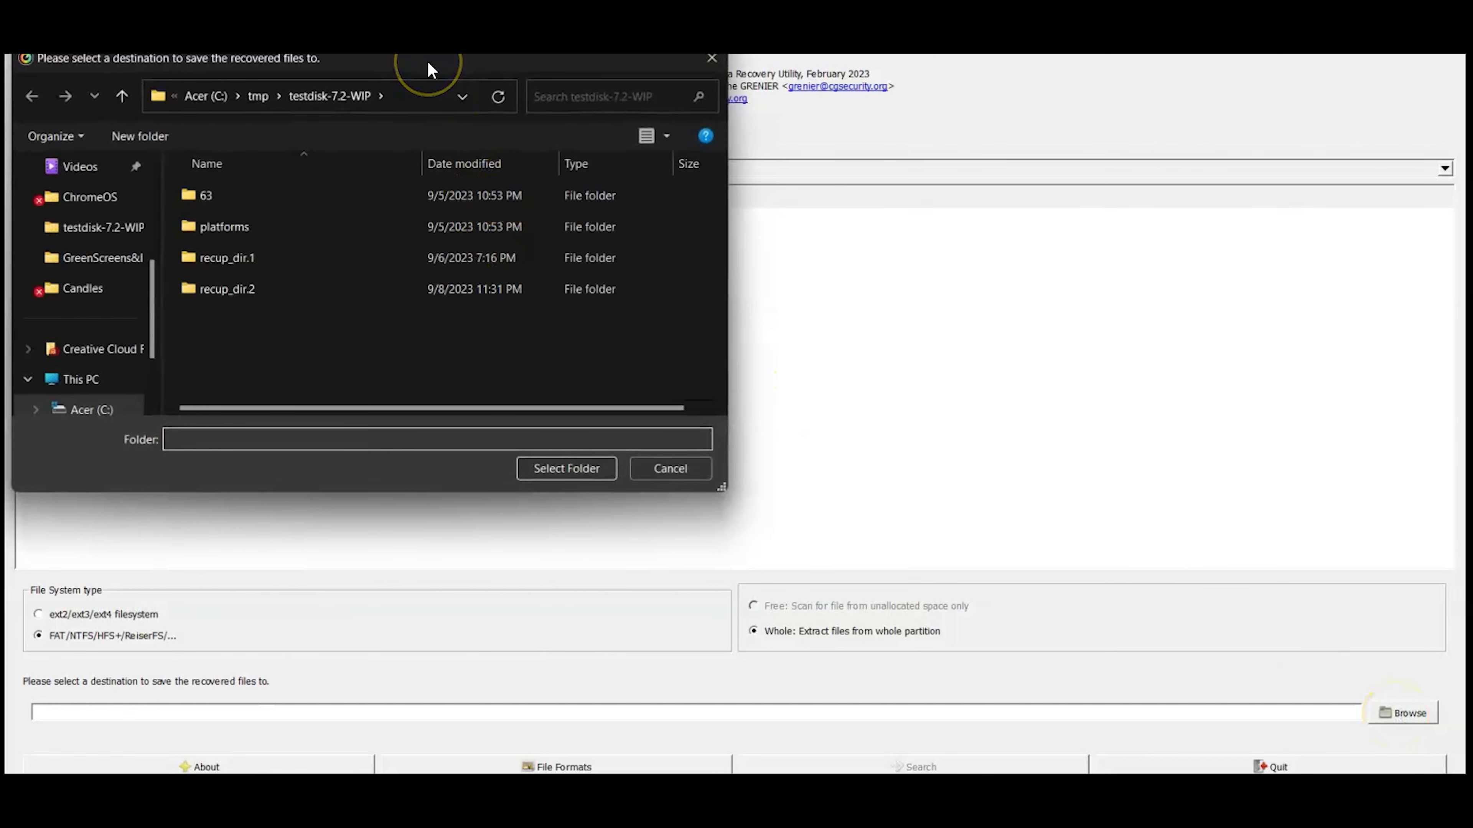
Choose the Desktop > ChromeOS > test folder as the recovered files' save destination.
drag(427, 60, 930, 183)
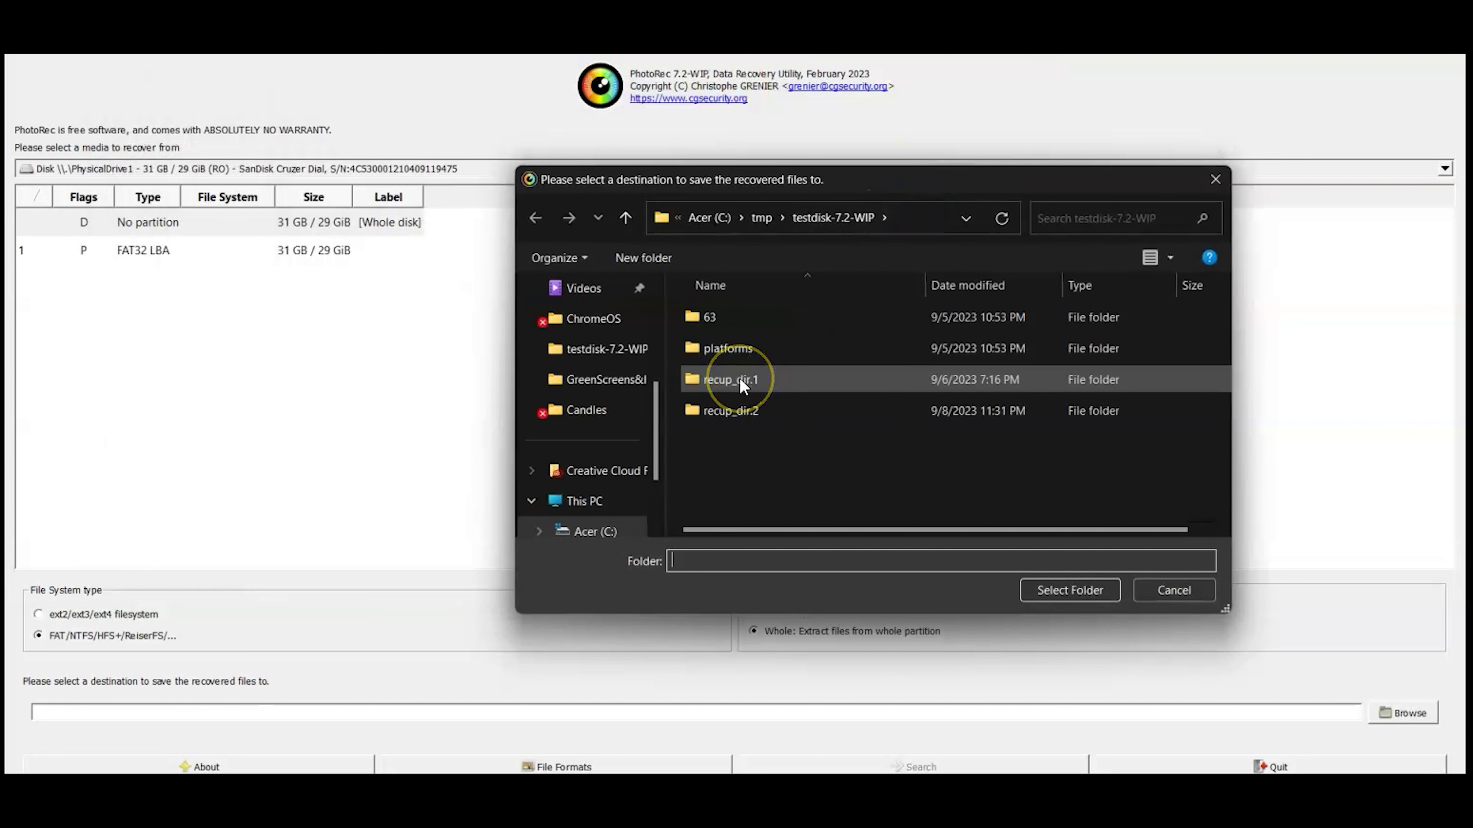
mouse_move(742, 382)
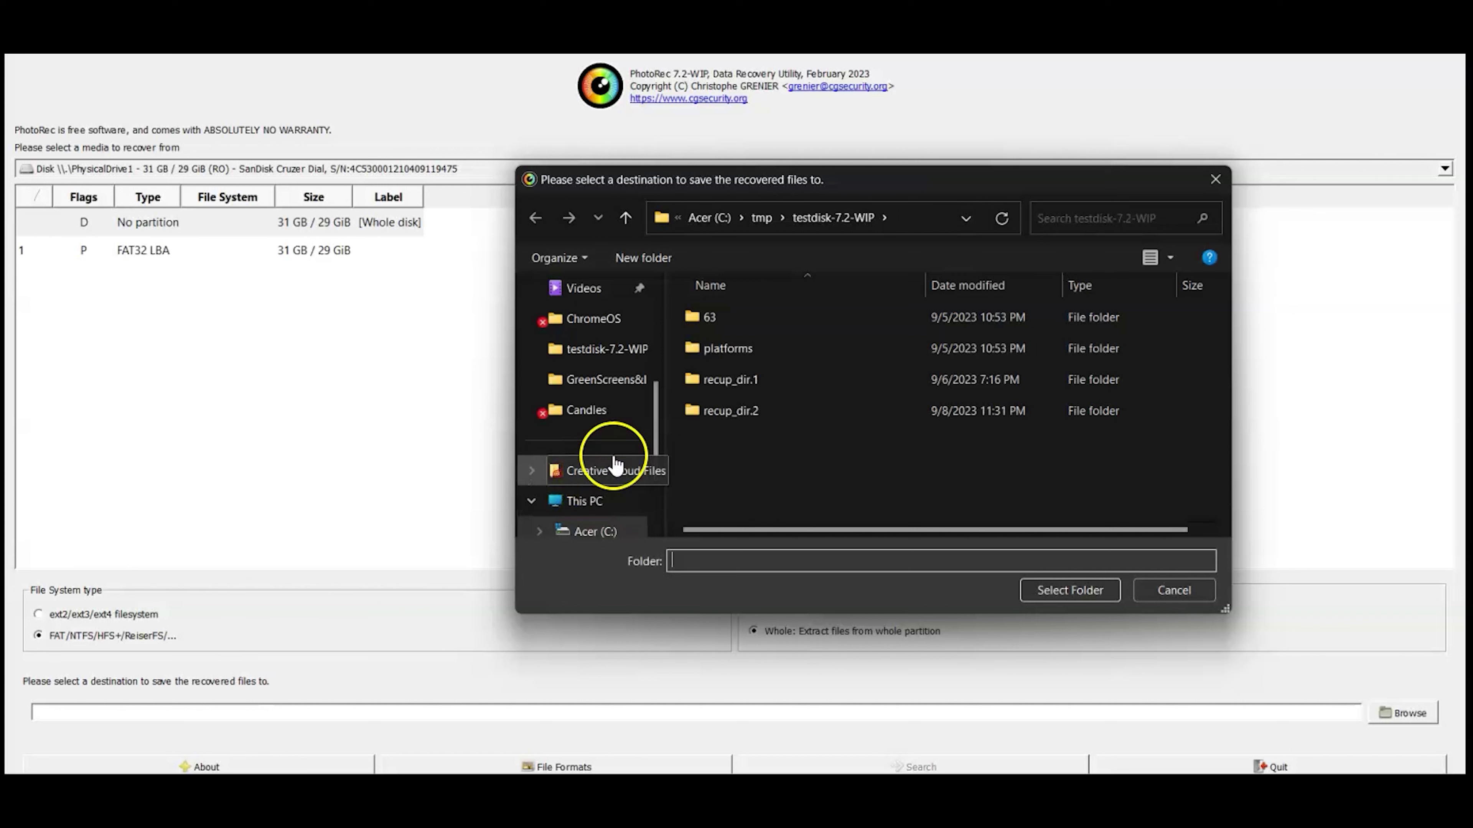
drag(657, 438, 667, 369)
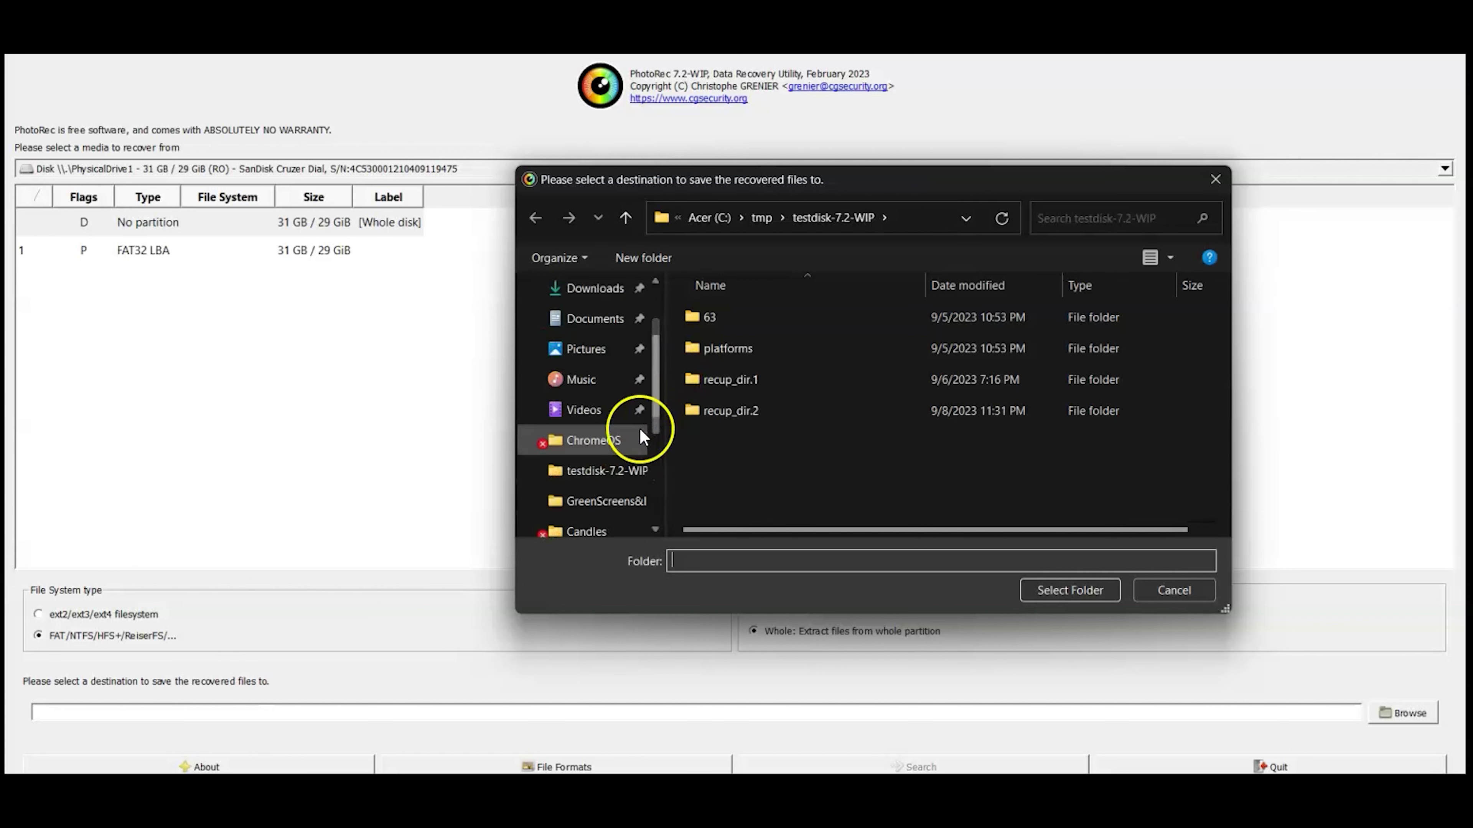
click(606, 445)
double_click(708, 379)
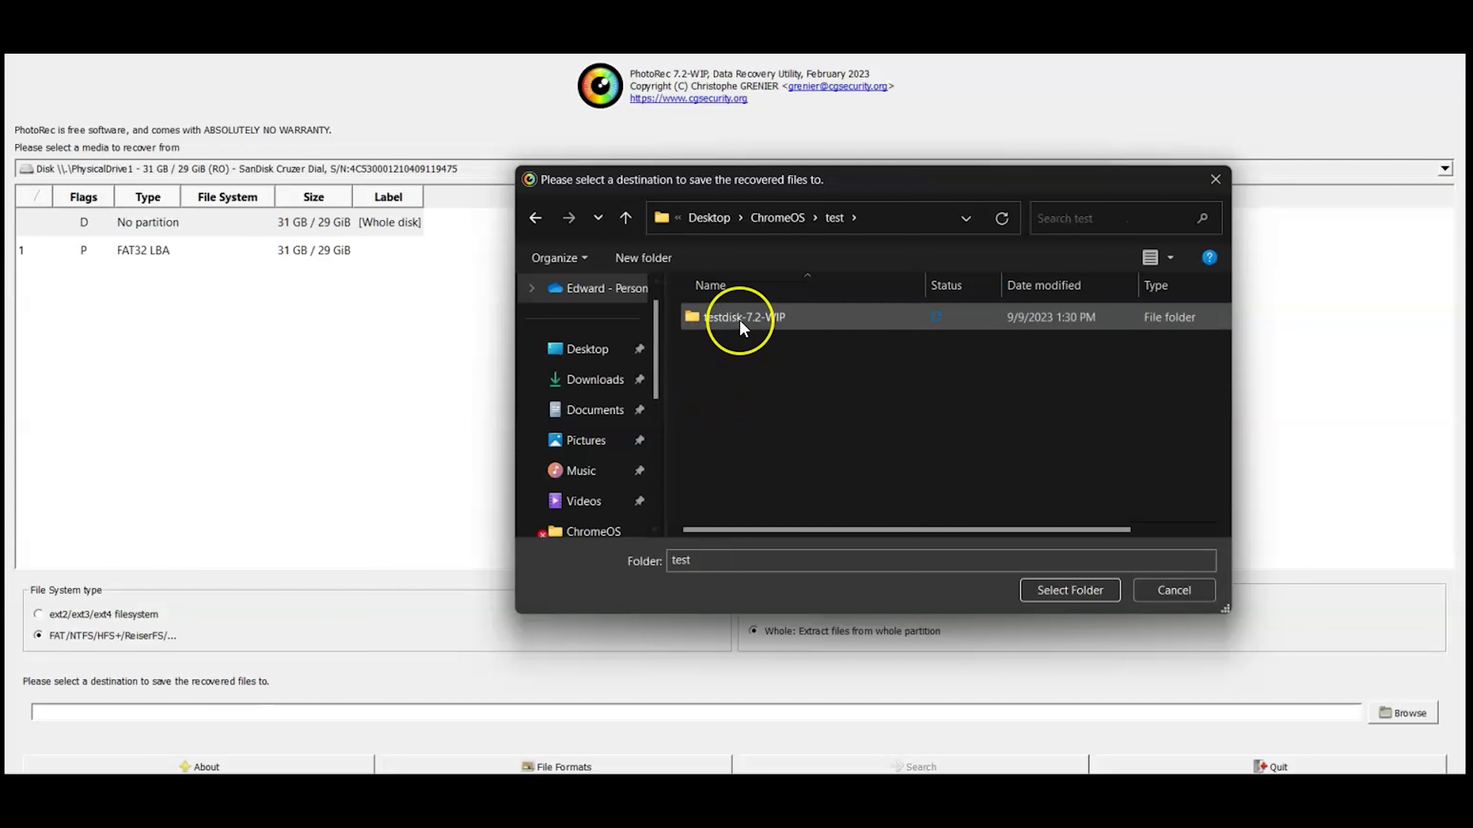
click(1062, 588)
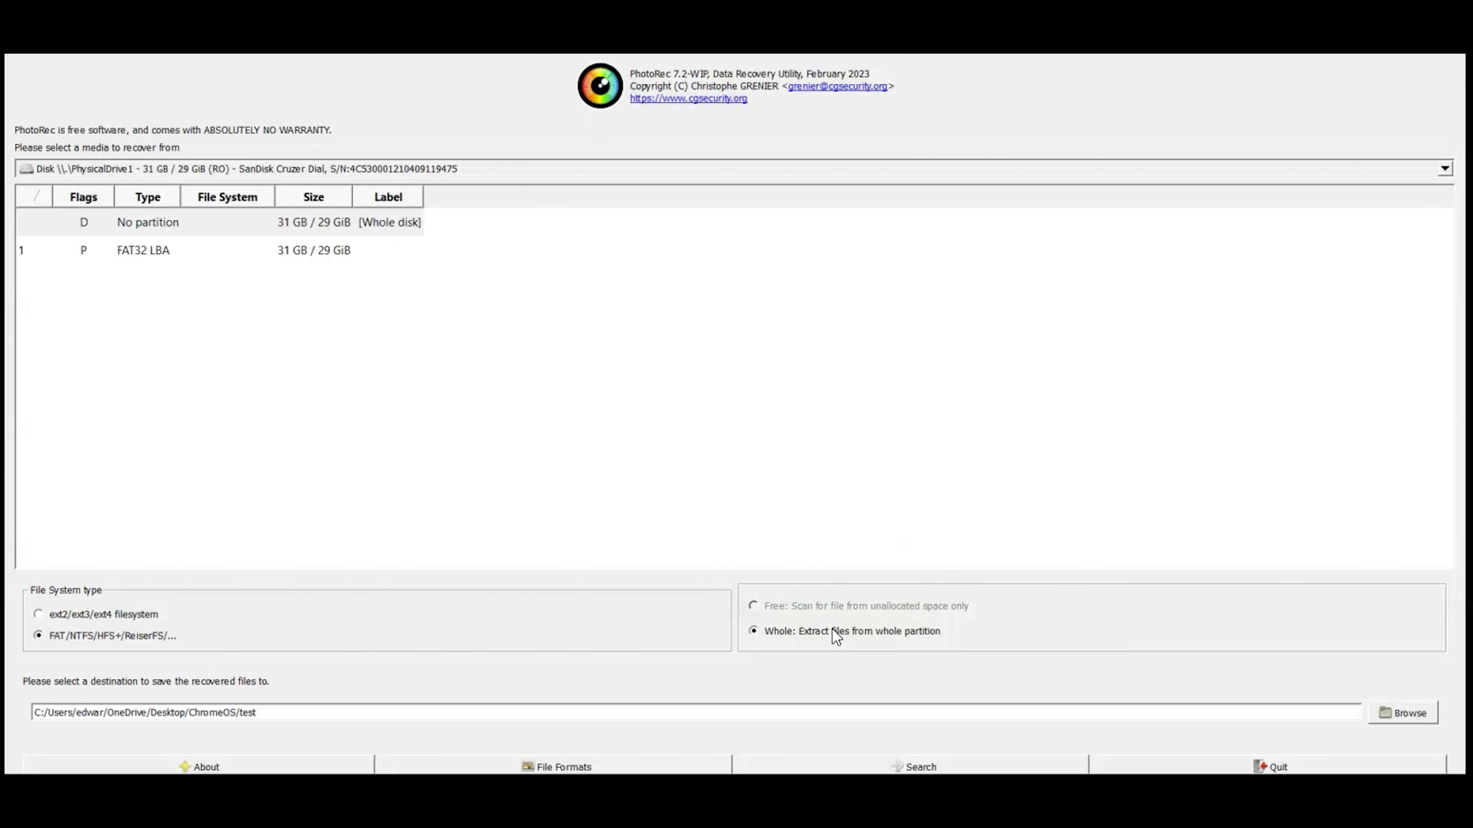
Run the scan until recovery completes with 2 PNG files, then open File Explorer.
click(870, 767)
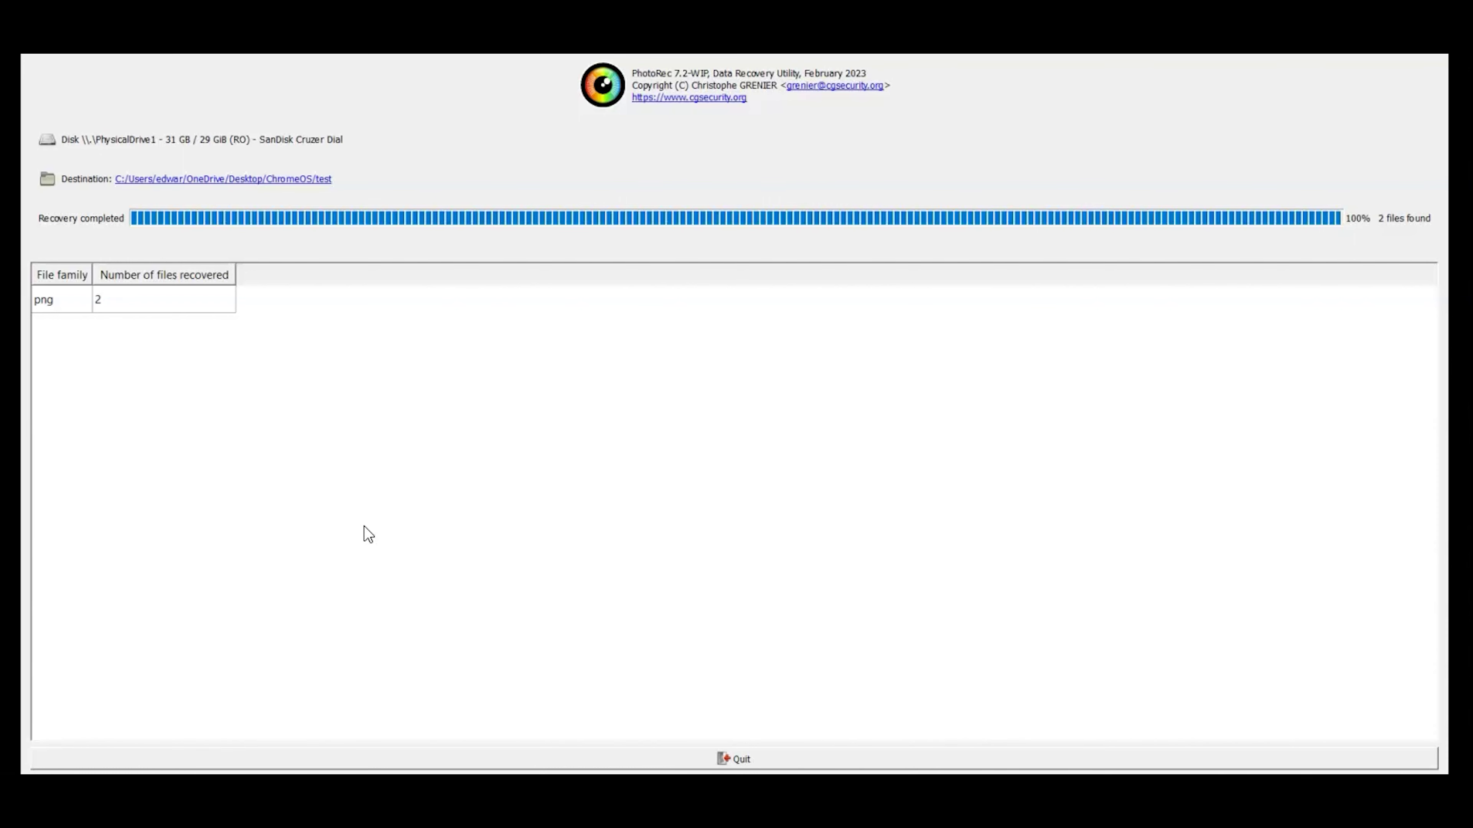
key(super+e)
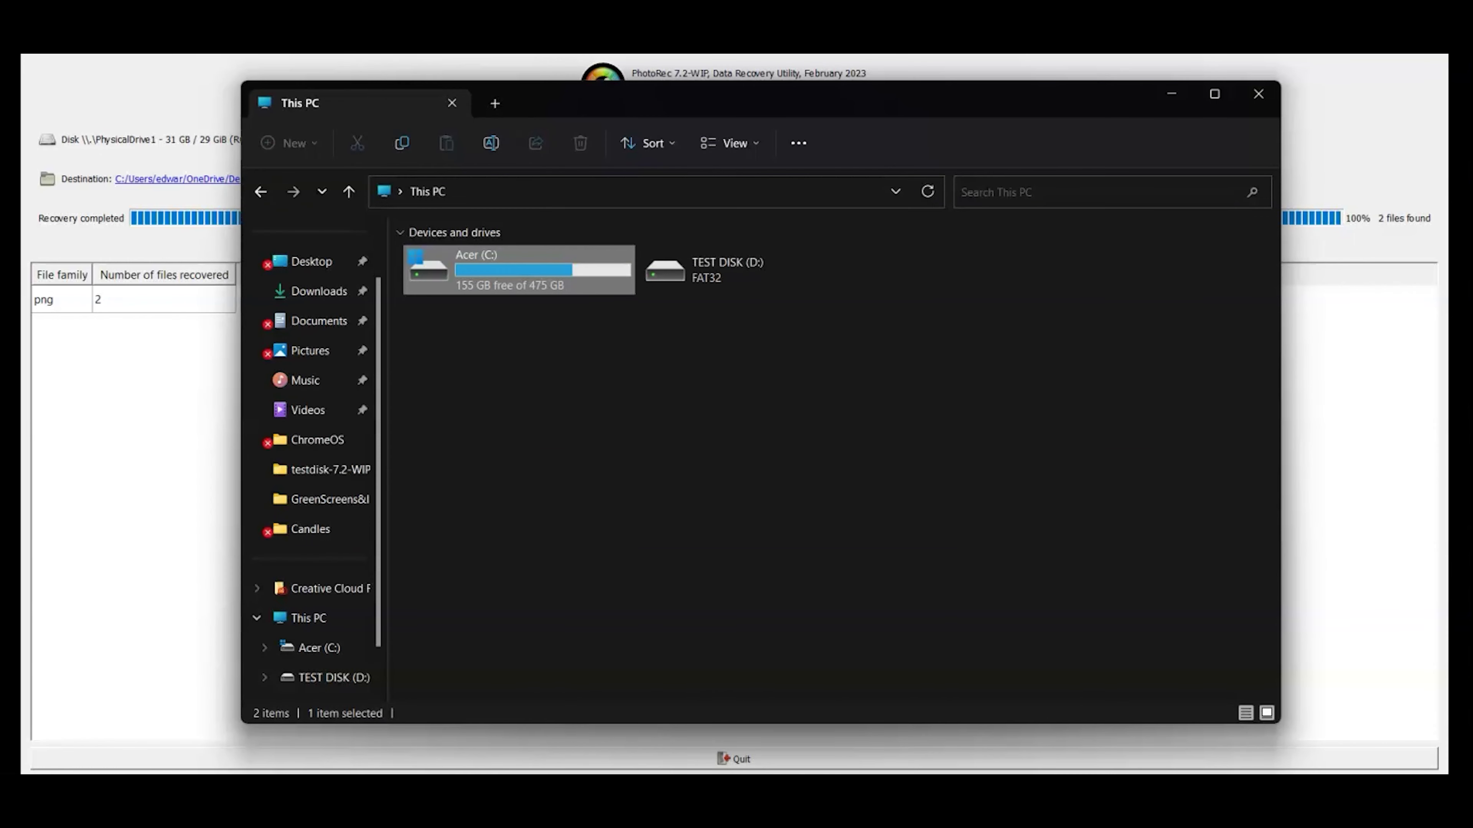
Navigate to the ChromeOS > test > recup_dir.1 folder in File Explorer.
click(317, 441)
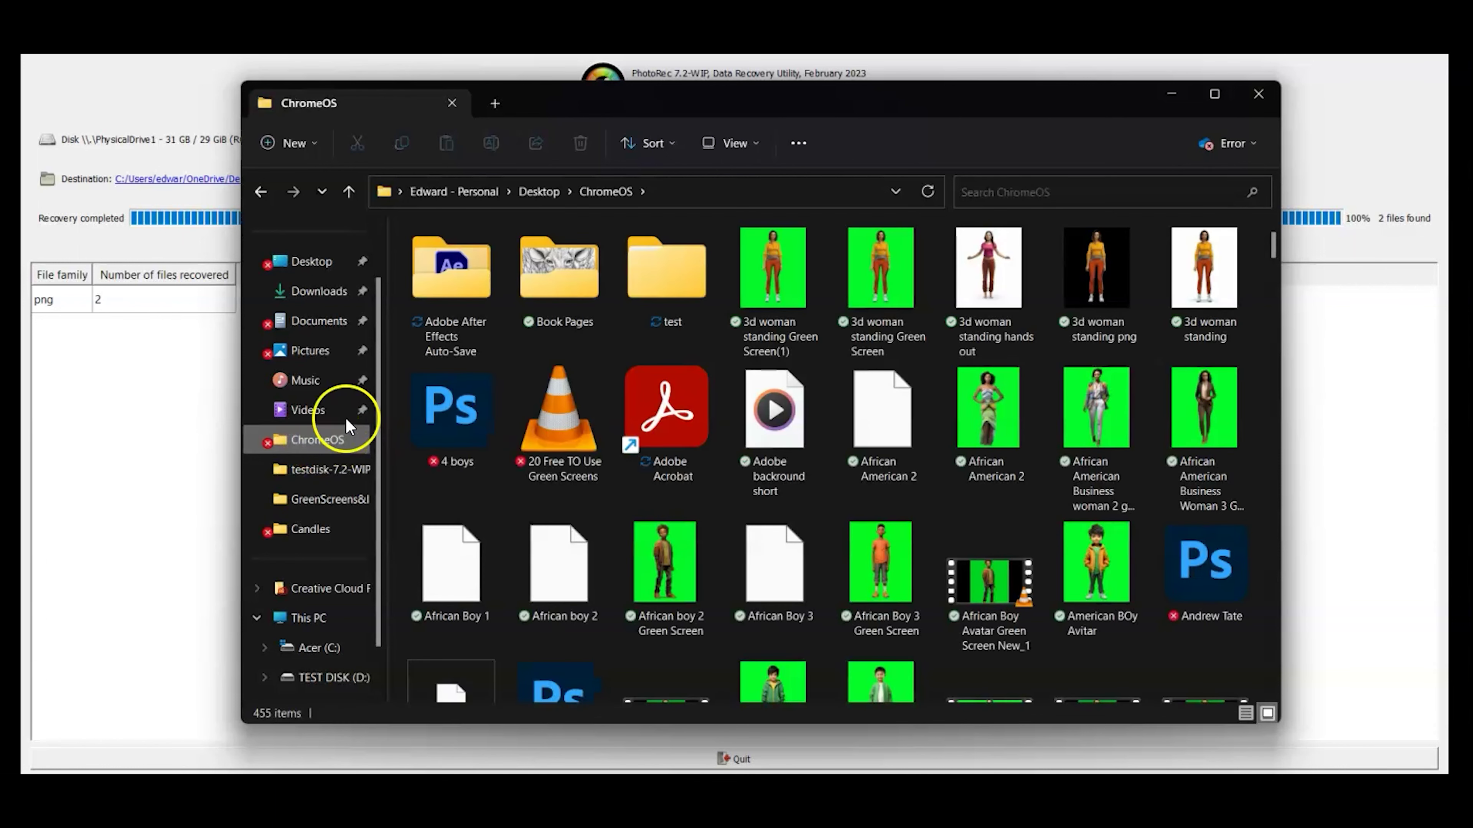
double_click(672, 279)
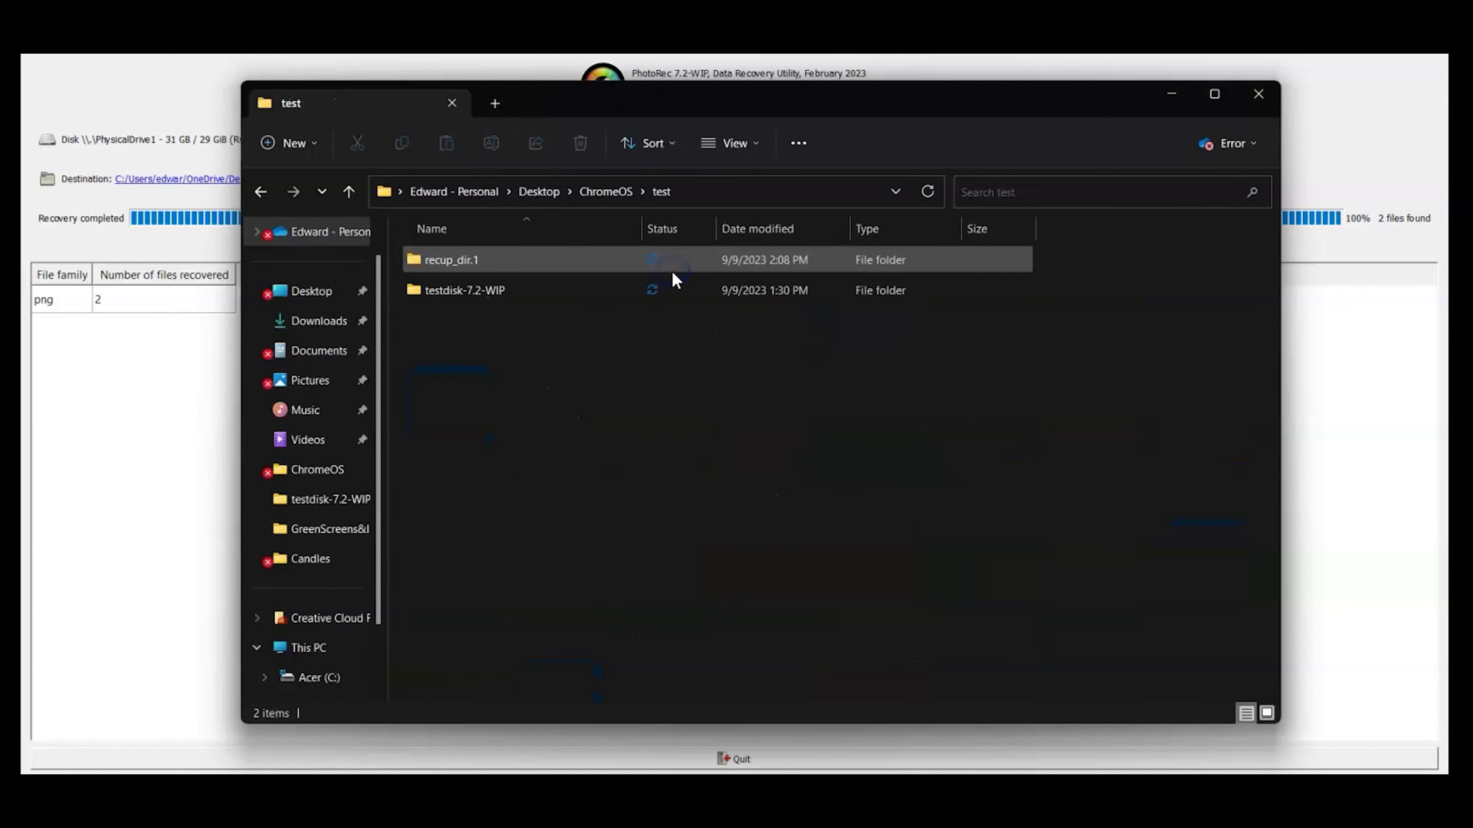
mouse_move(453, 270)
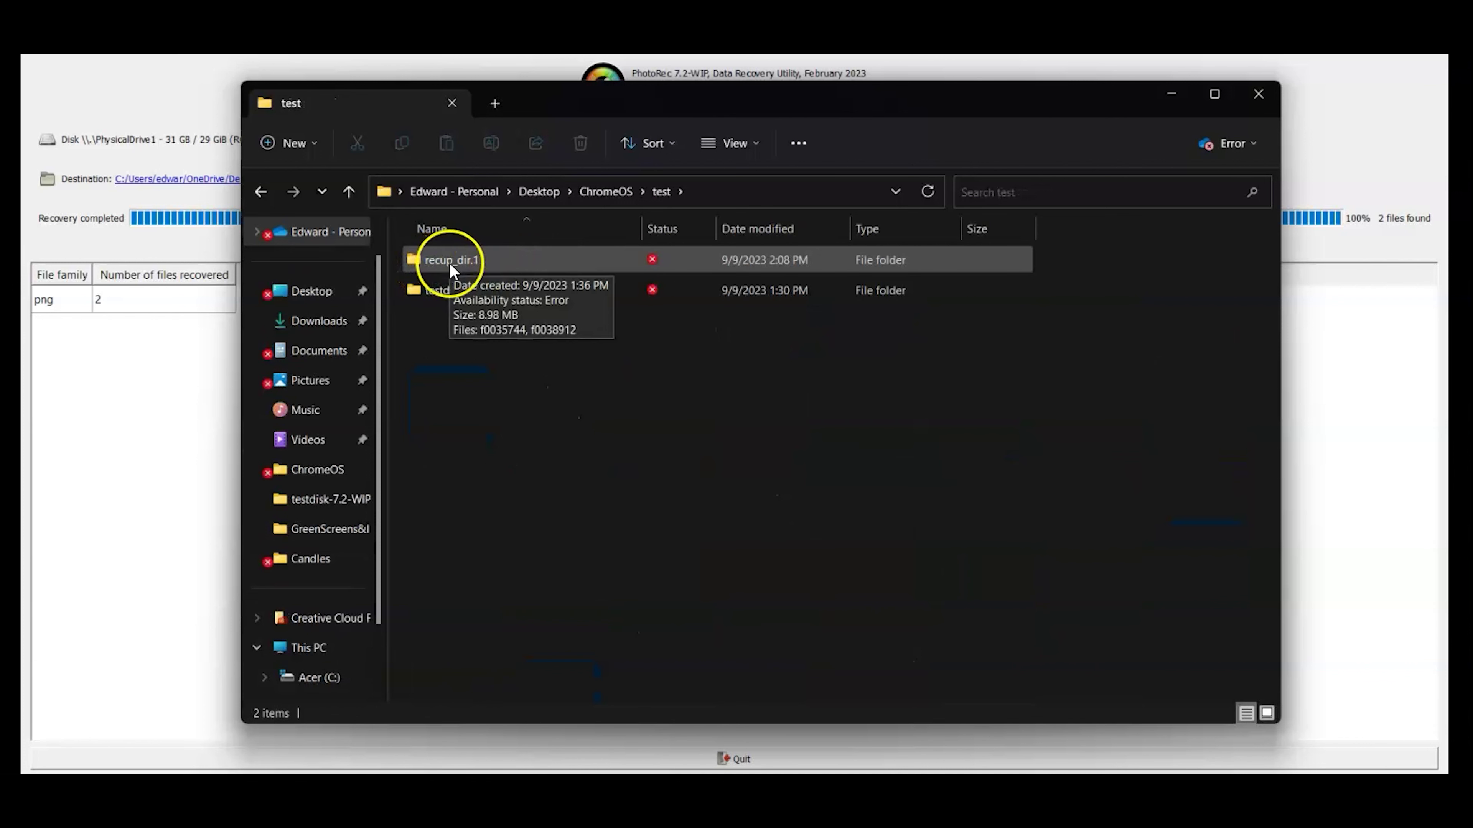
double_click(452, 269)
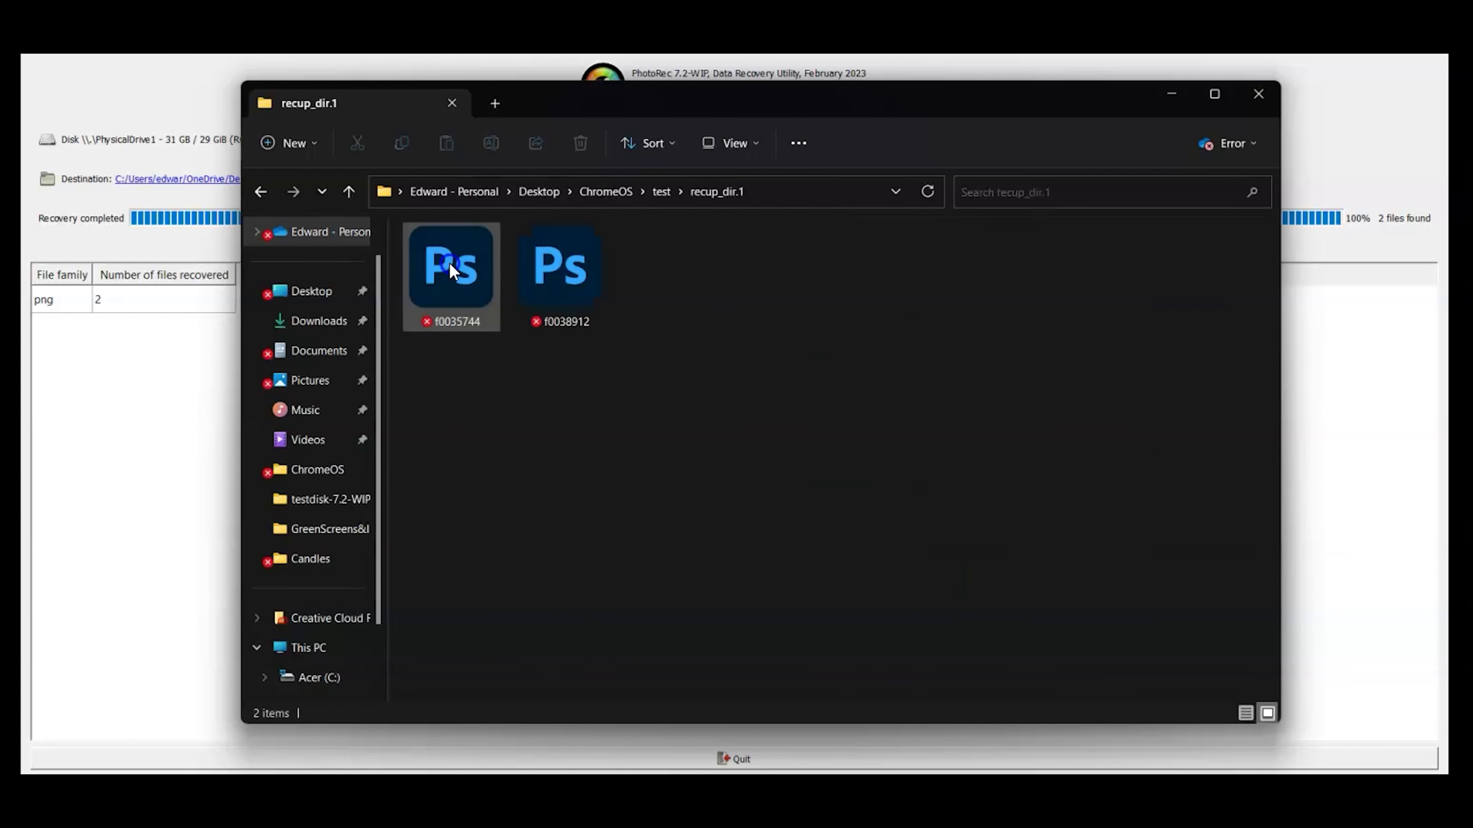
Open the recovered file f0035744 in Photos.
right_click(449, 263)
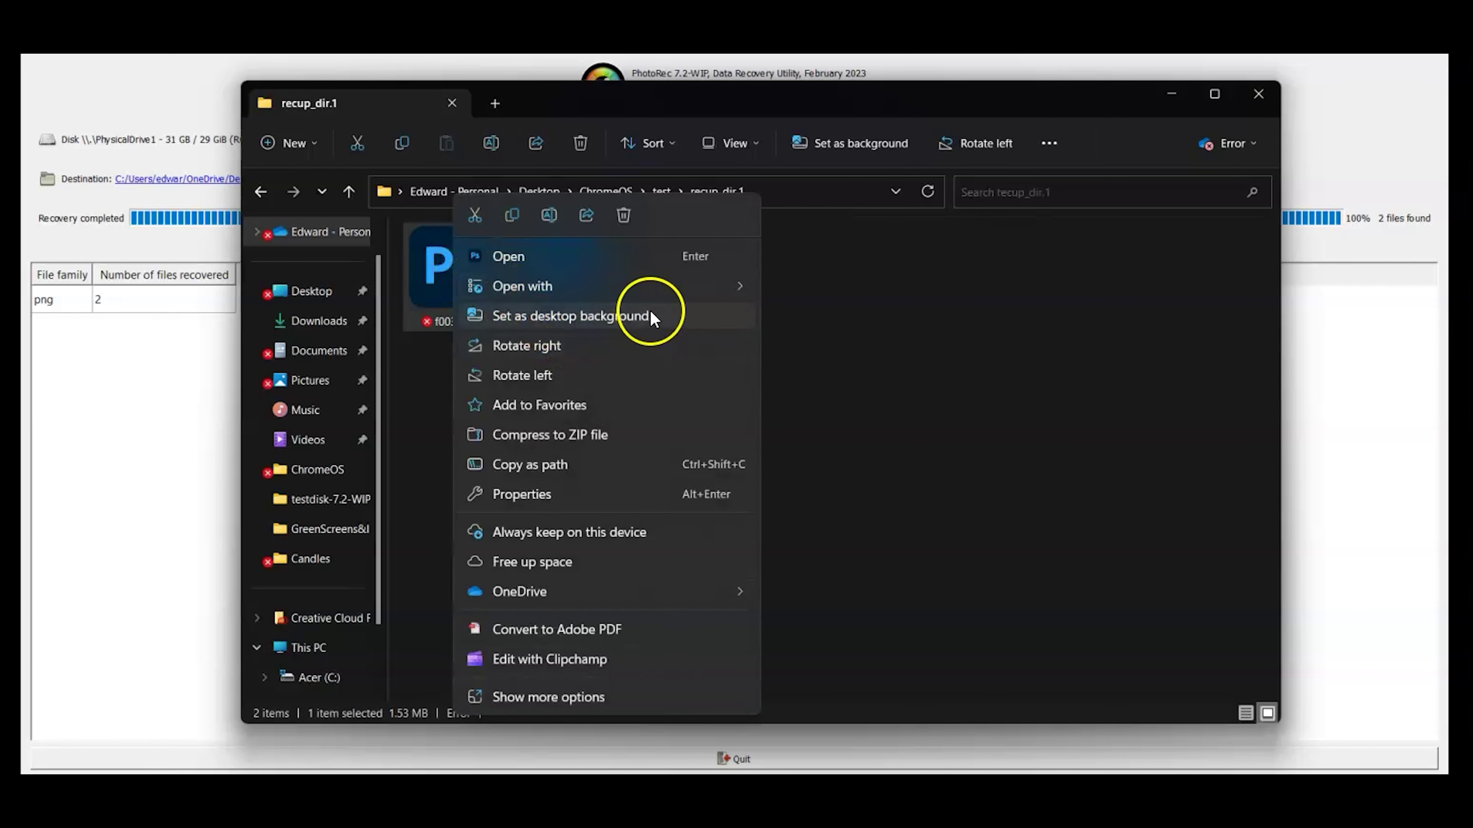
mouse_move(746, 280)
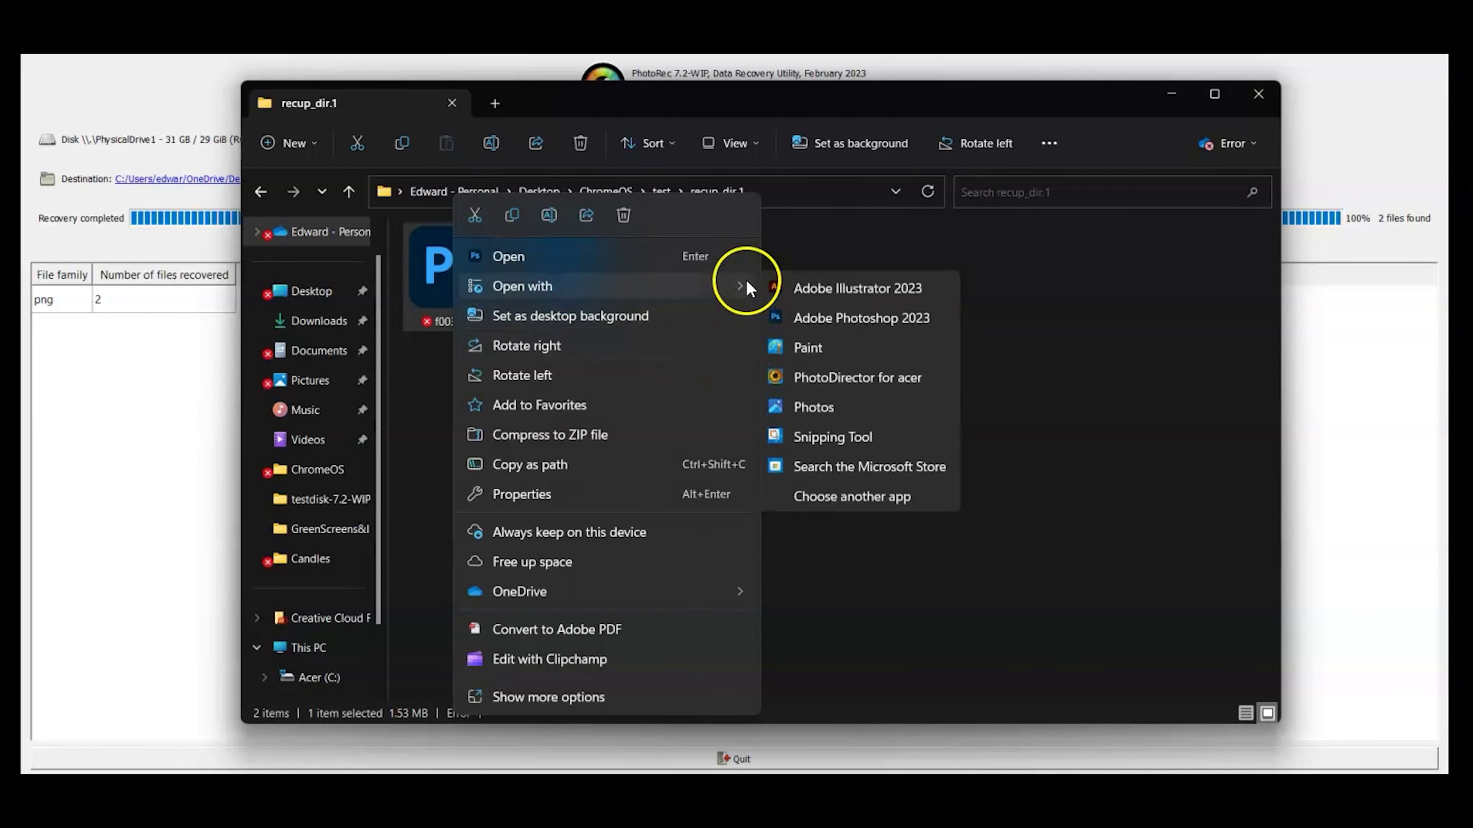
click(820, 410)
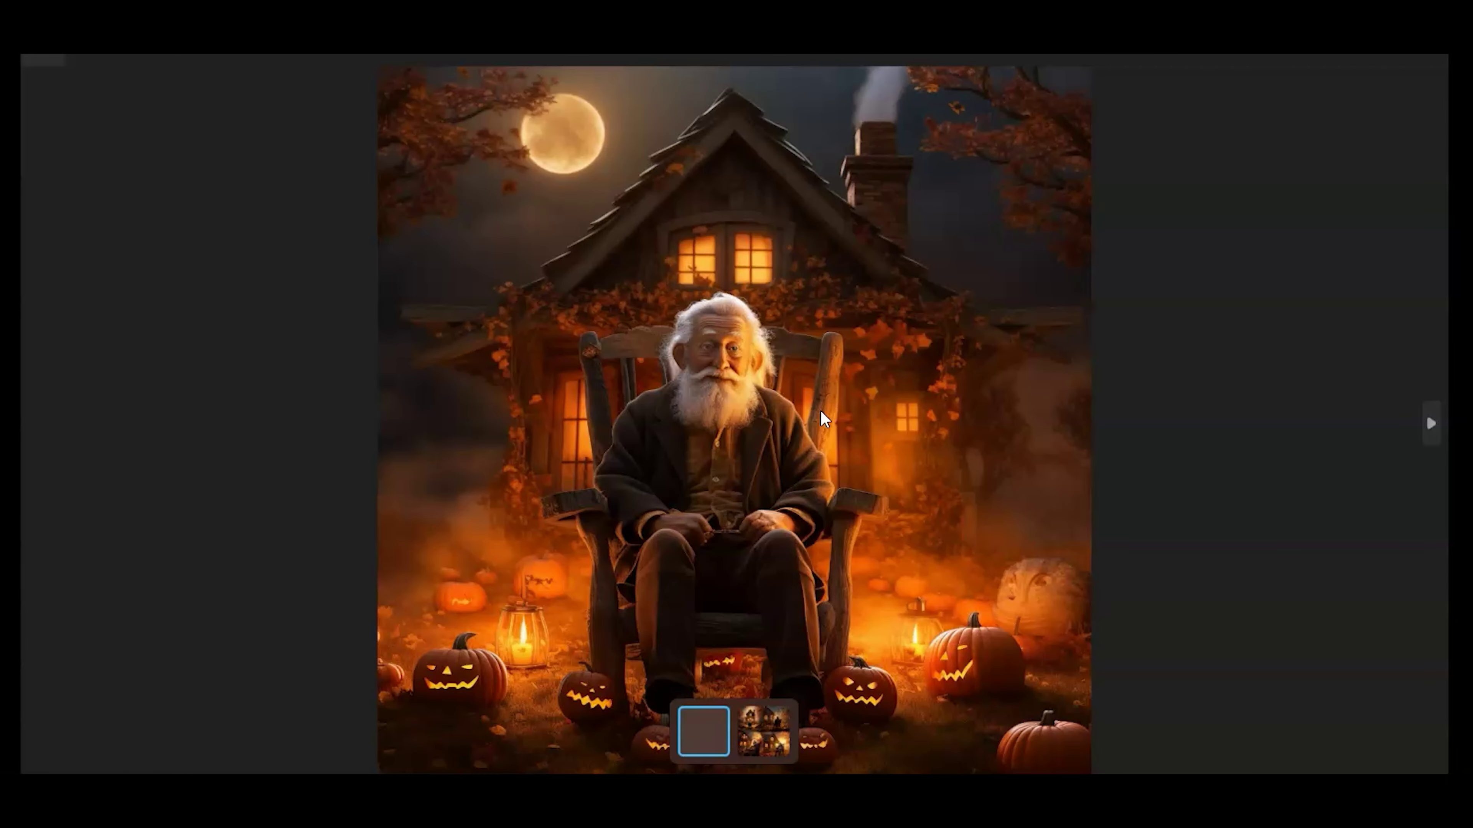
Close the Photos viewer and show the Open with options for f0038912.
click(1418, 69)
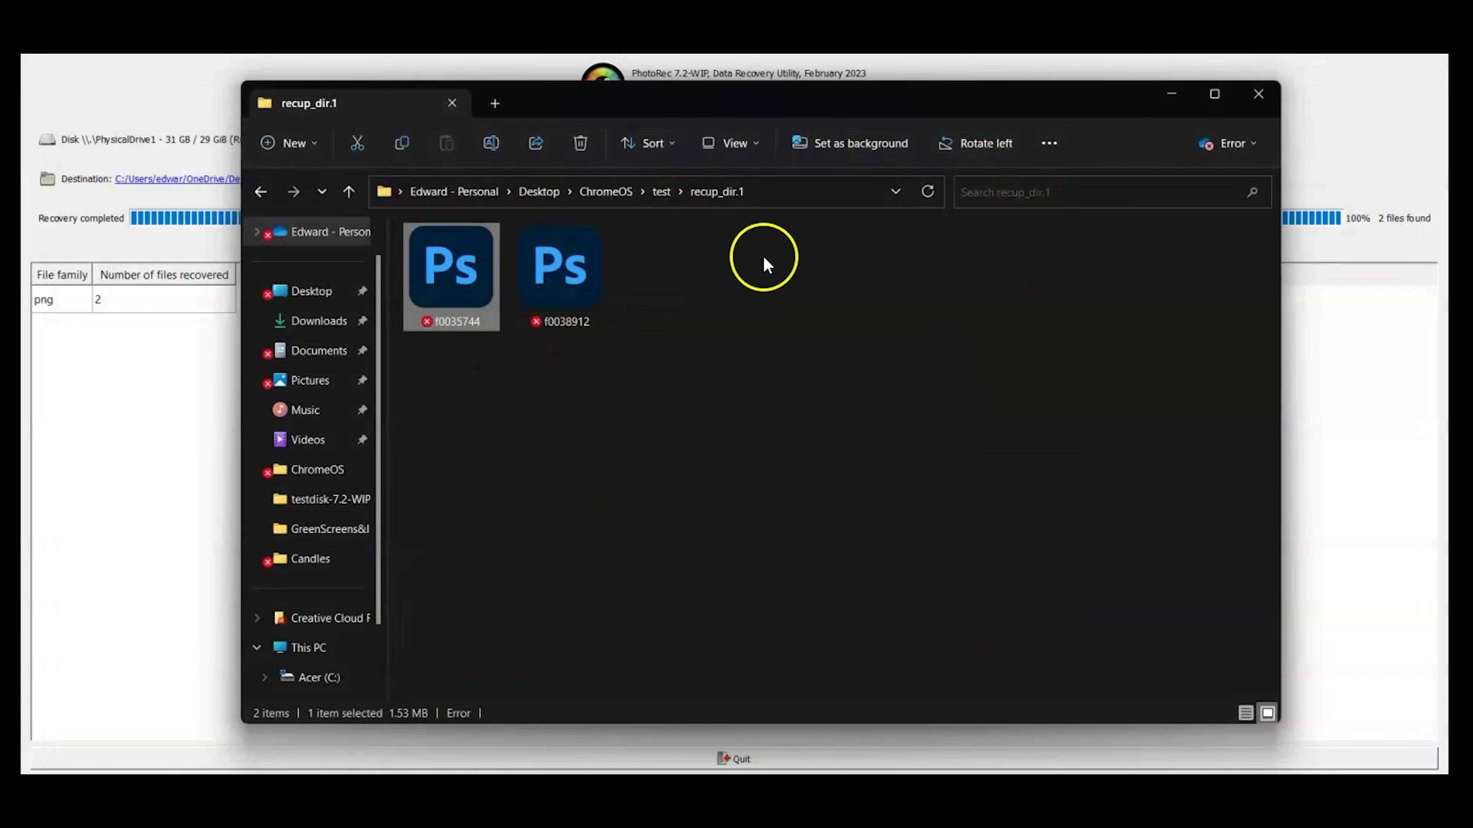
right_click(565, 261)
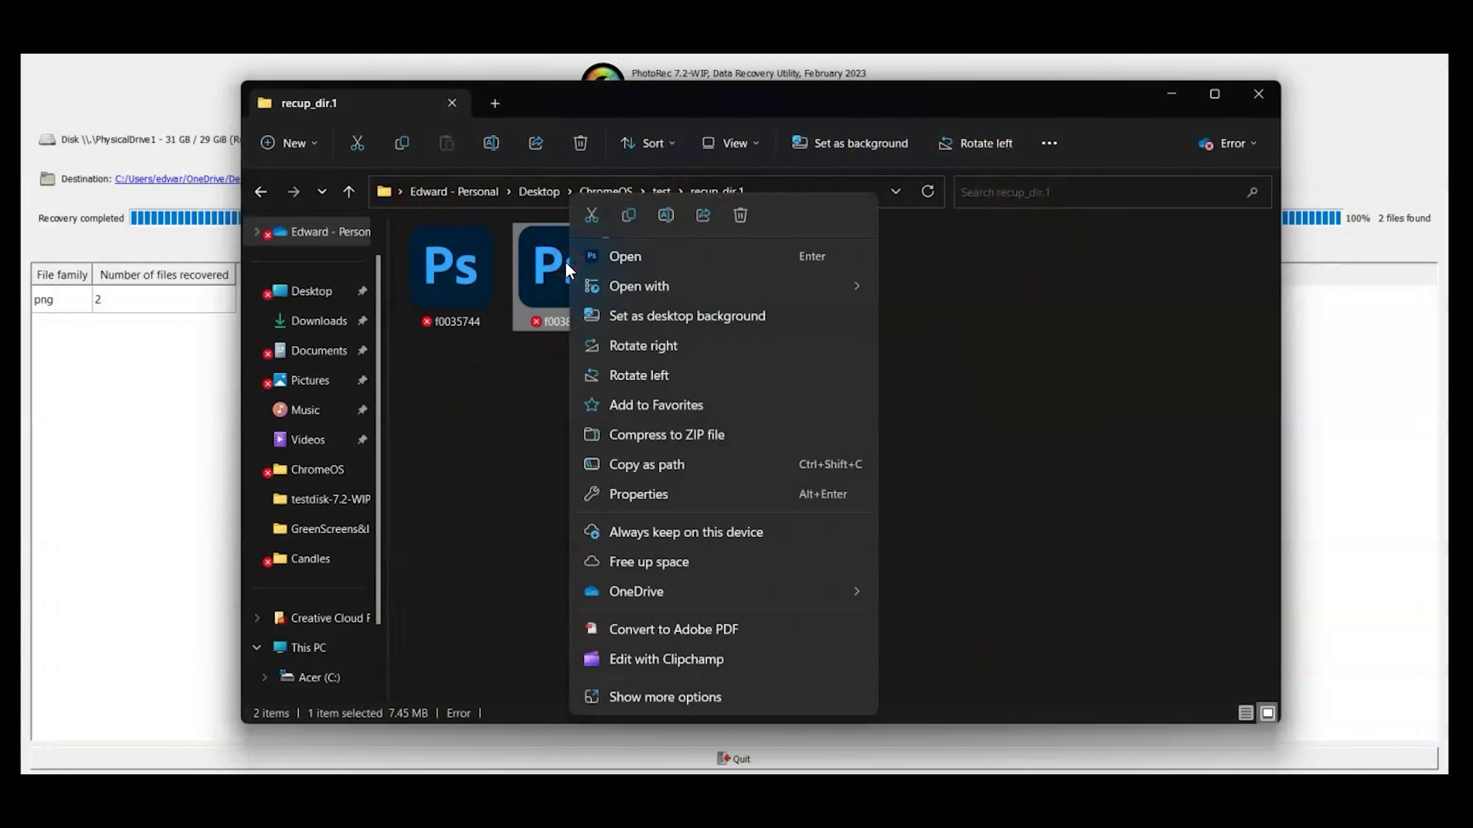
mouse_move(774, 293)
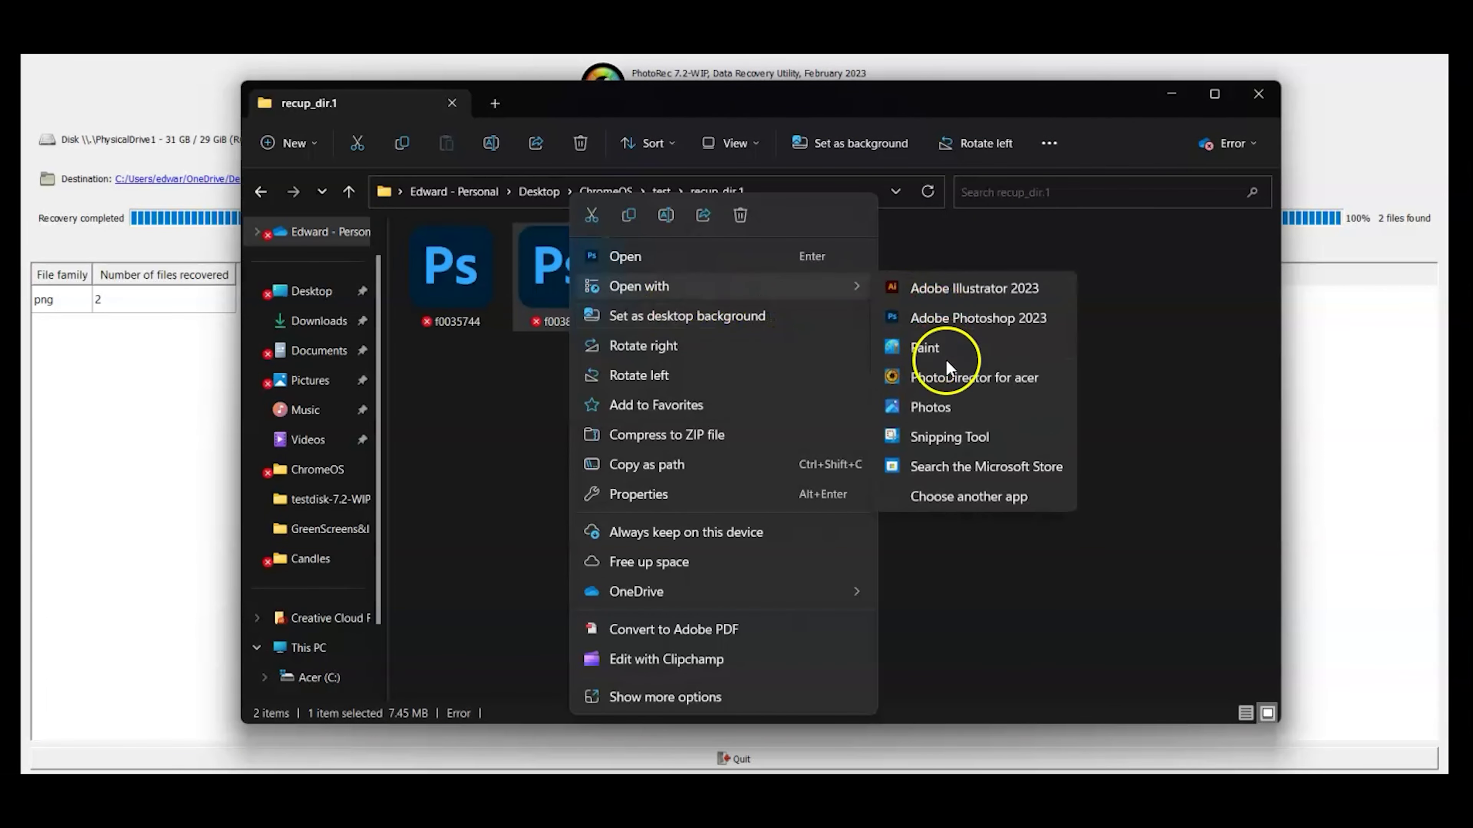